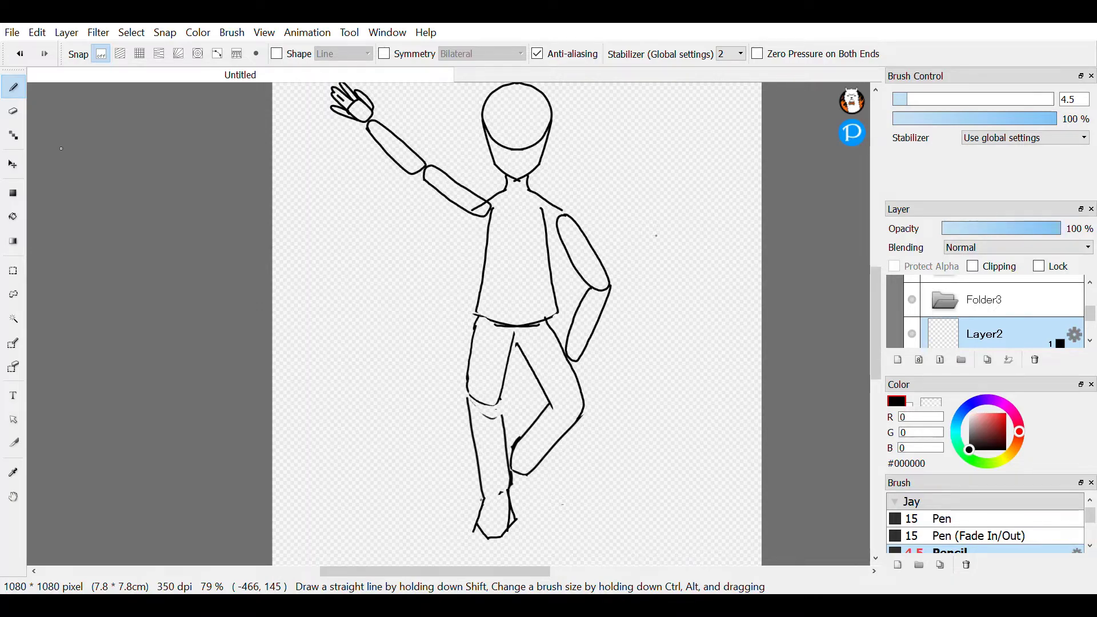
Step: Examine the whole mannequin sketch, including its head, neck, torso, arms and legs
scroll(548, 242, up, 3)
scroll(816, 403, down, 6)
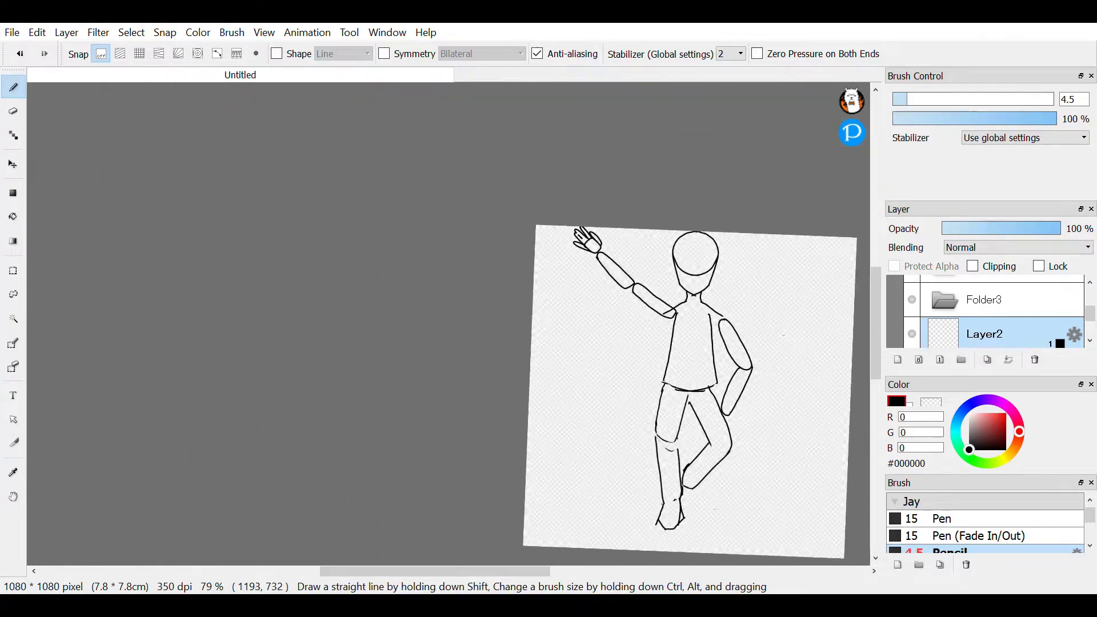
scroll(800, 355, up, 5)
scroll(795, 280, down, 2)
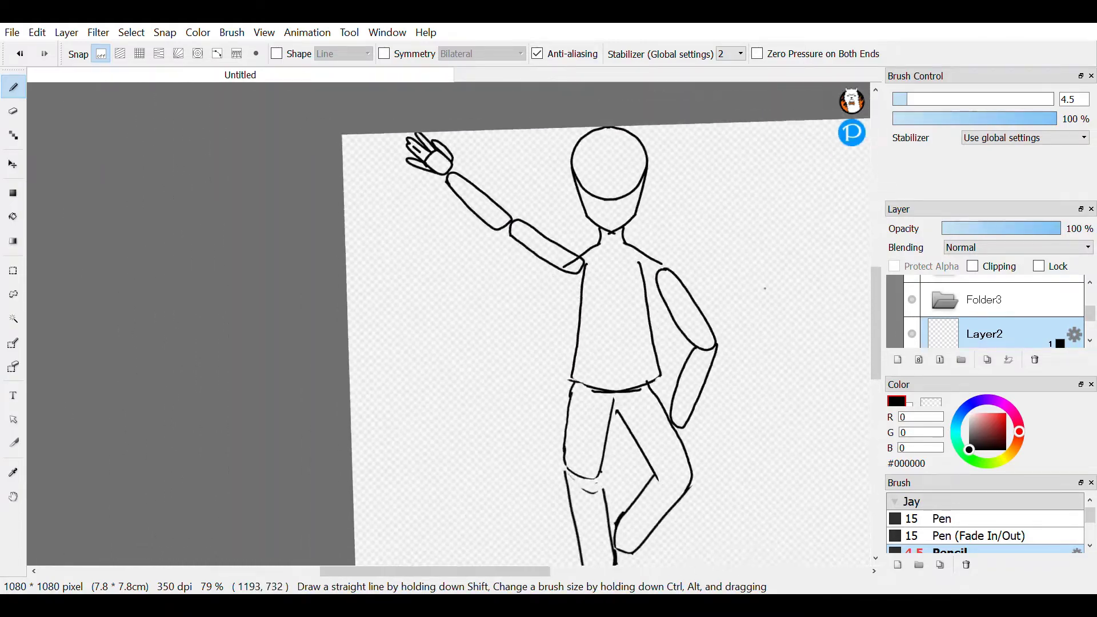
scroll(594, 343, down, 1)
scroll(806, 318, up, 3)
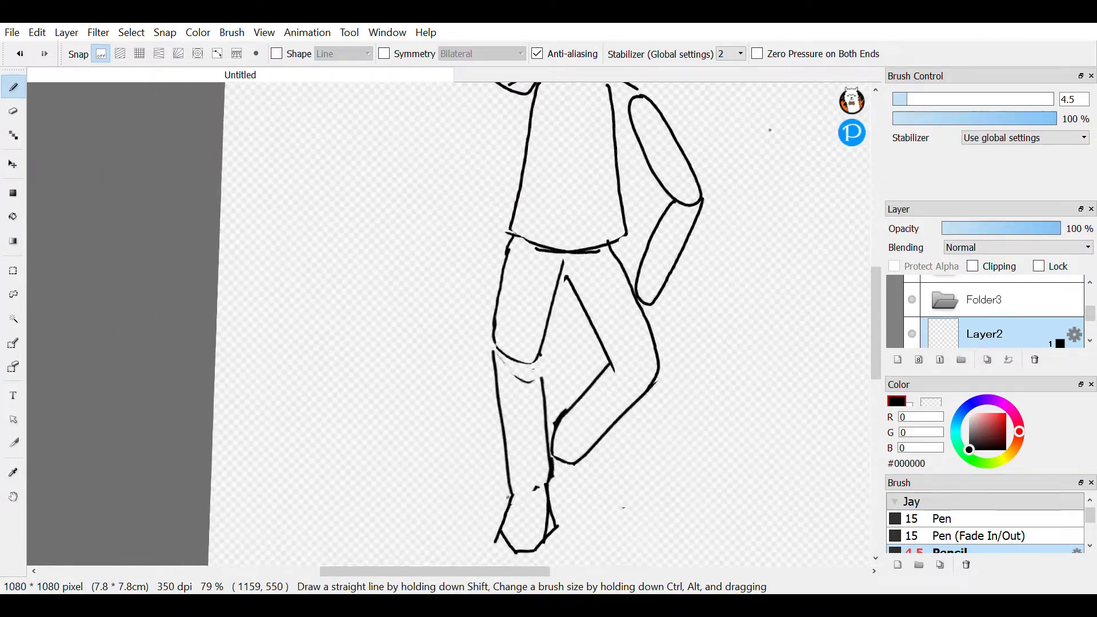
scroll(809, 321, down, 4)
scroll(808, 321, up, 5)
scroll(808, 321, up, 2)
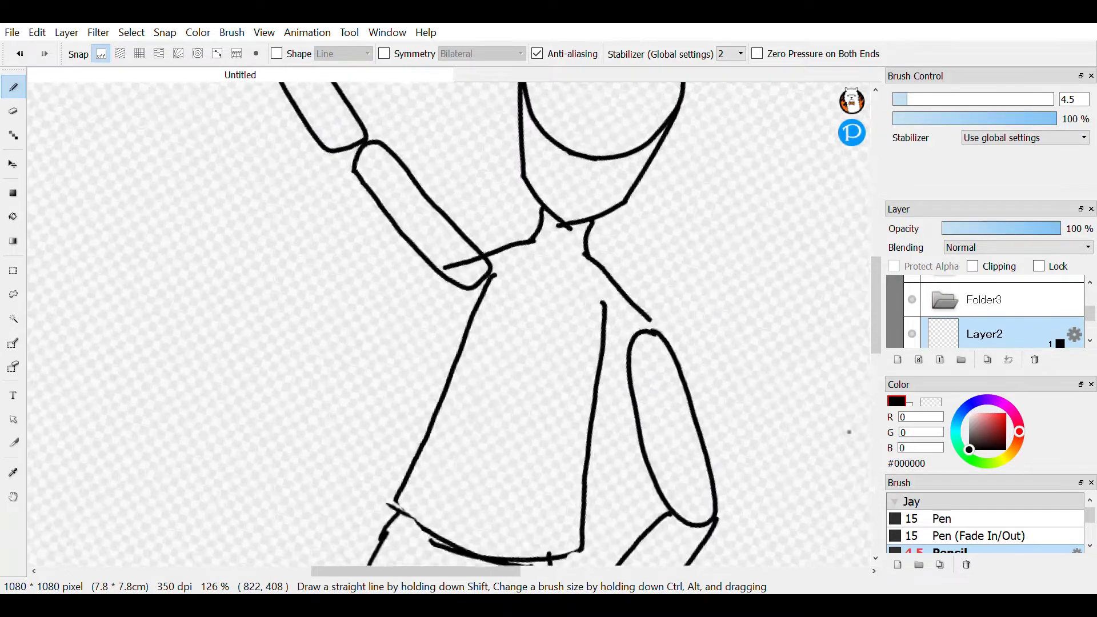
scroll(850, 434, down, 3)
scroll(828, 470, up, 5)
scroll(772, 320, up, 2)
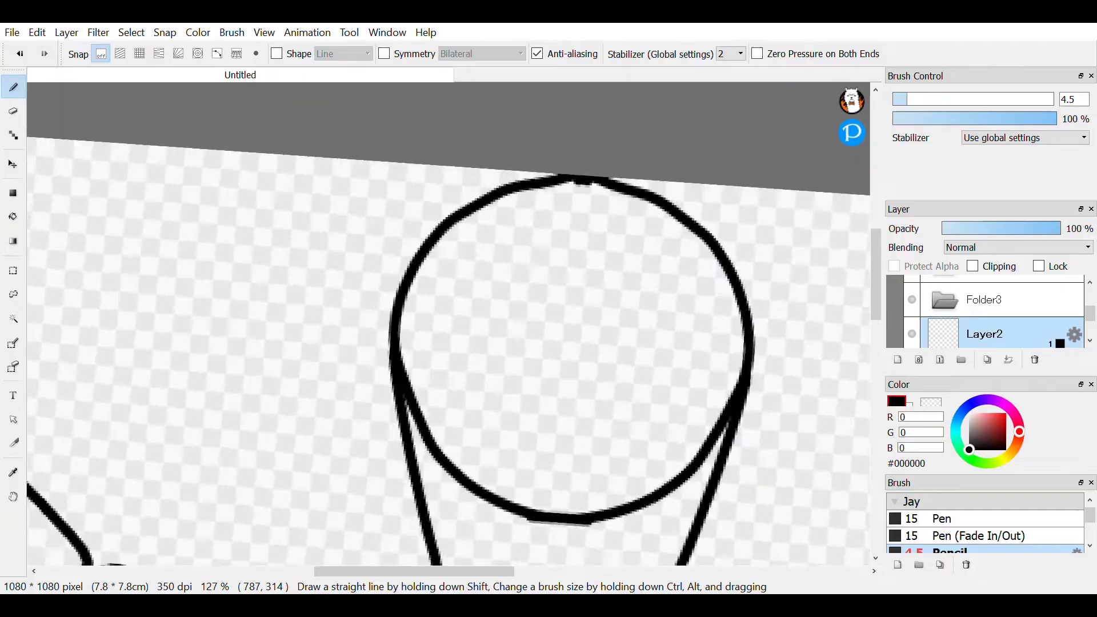
scroll(771, 252, down, 4)
scroll(772, 343, up, 5)
scroll(448, 324, down, 5)
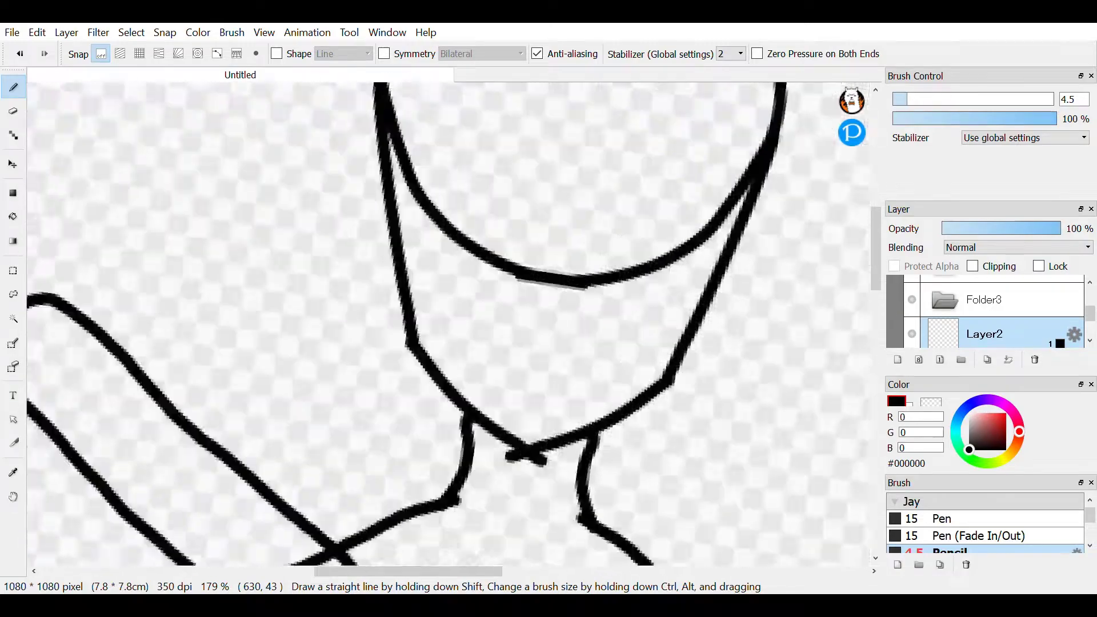
scroll(448, 324, up, 4)
scroll(480, 317, down, 5)
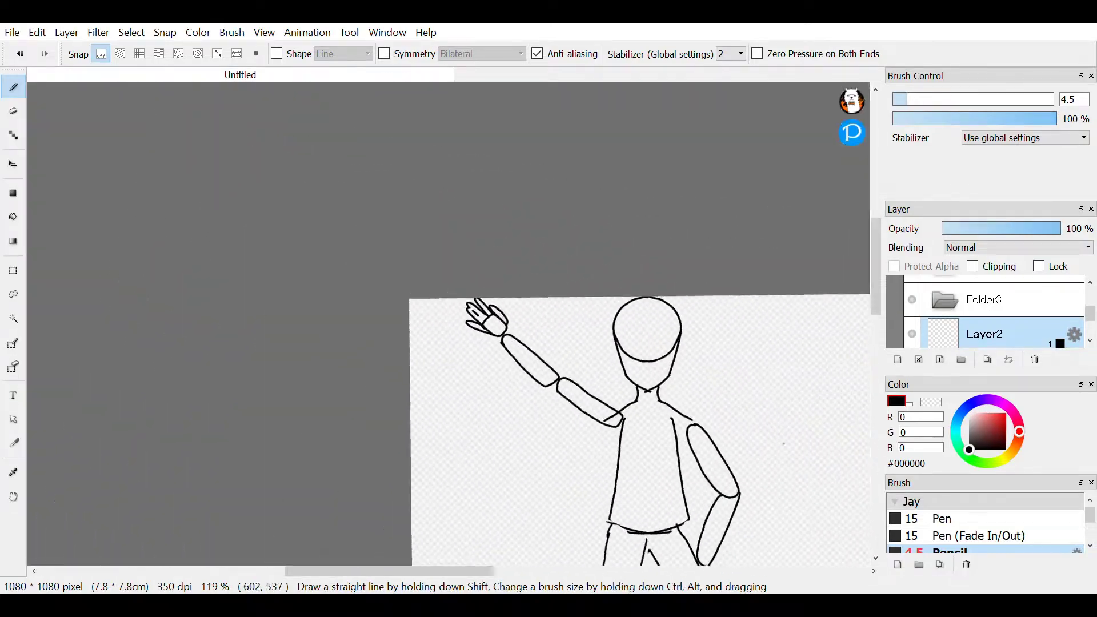
scroll(634, 380, up, 5)
scroll(707, 205, down, 5)
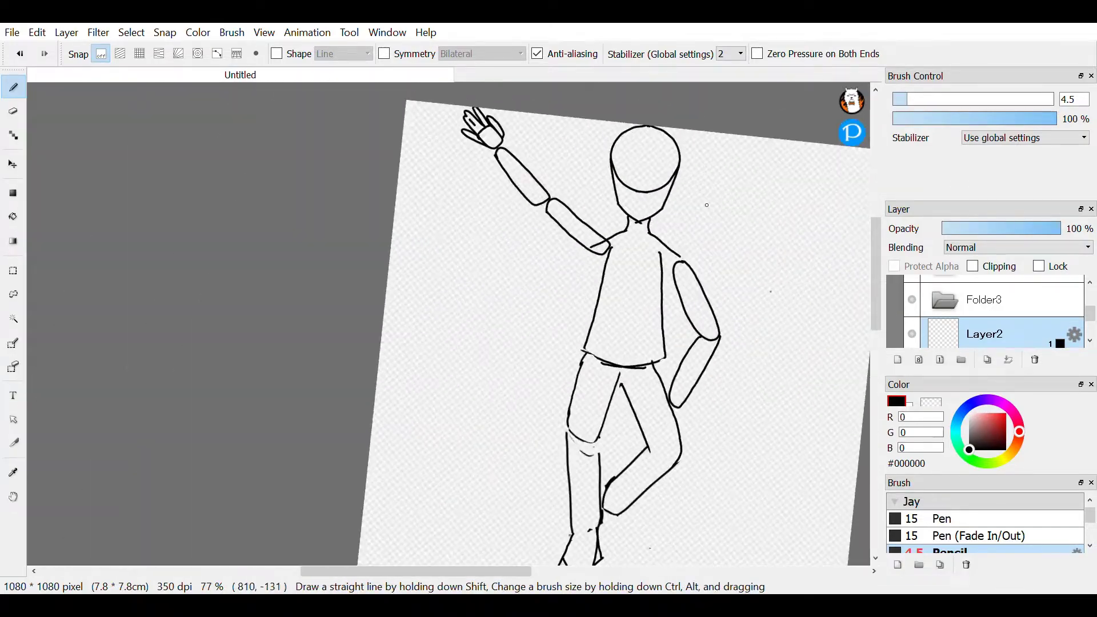
scroll(672, 446, up, 4)
scroll(675, 381, down, 6)
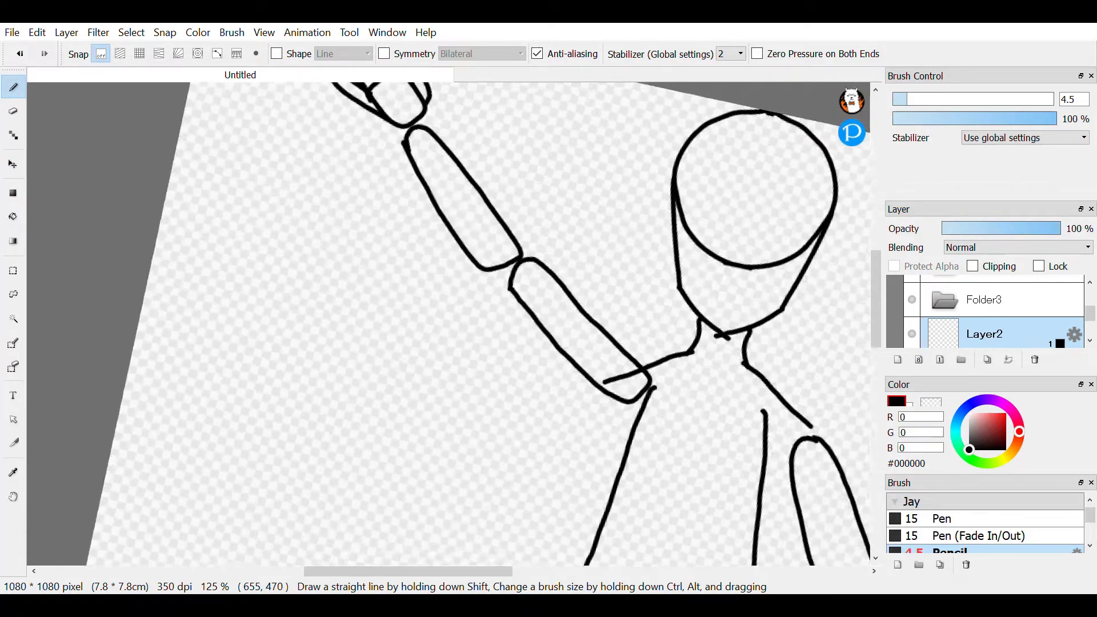
Step: Examine the mannequin's raised hand, wrist, and forearm and upper-arm segments down to the shoulder
scroll(572, 377, up, 6)
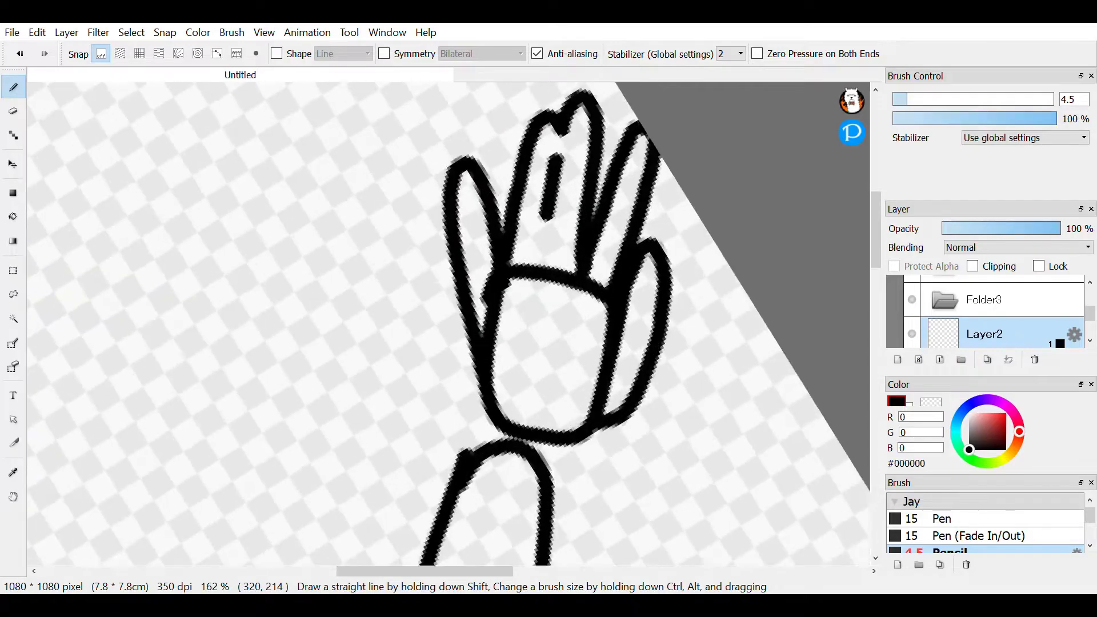
scroll(571, 377, down, 5)
scroll(572, 377, up, 4)
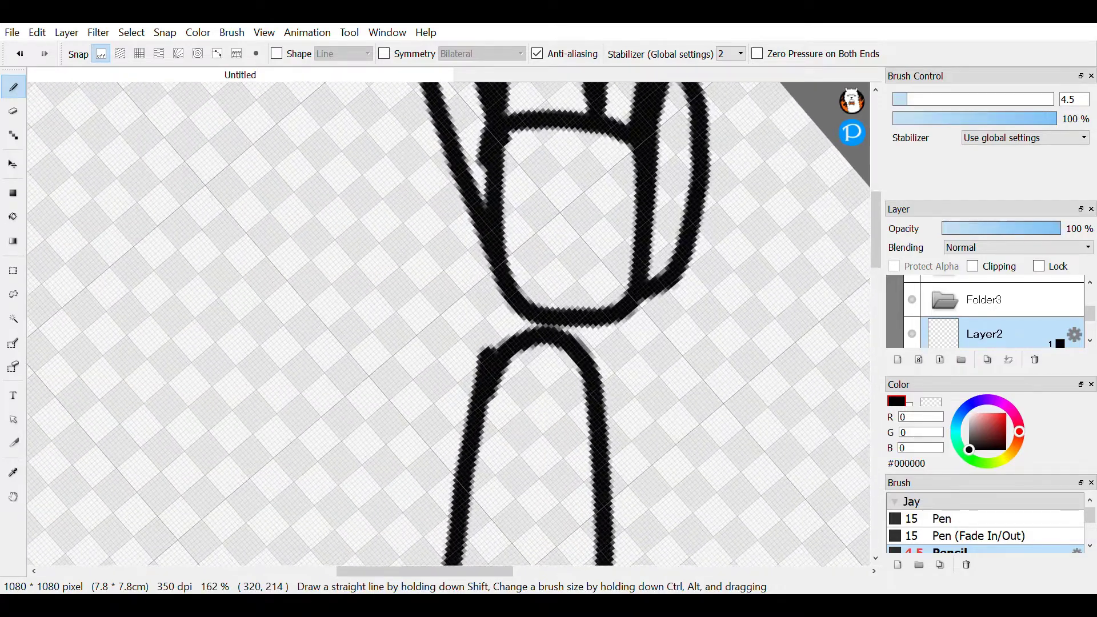
scroll(571, 343, down, 4)
scroll(661, 320, up, 3)
scroll(628, 343, down, 5)
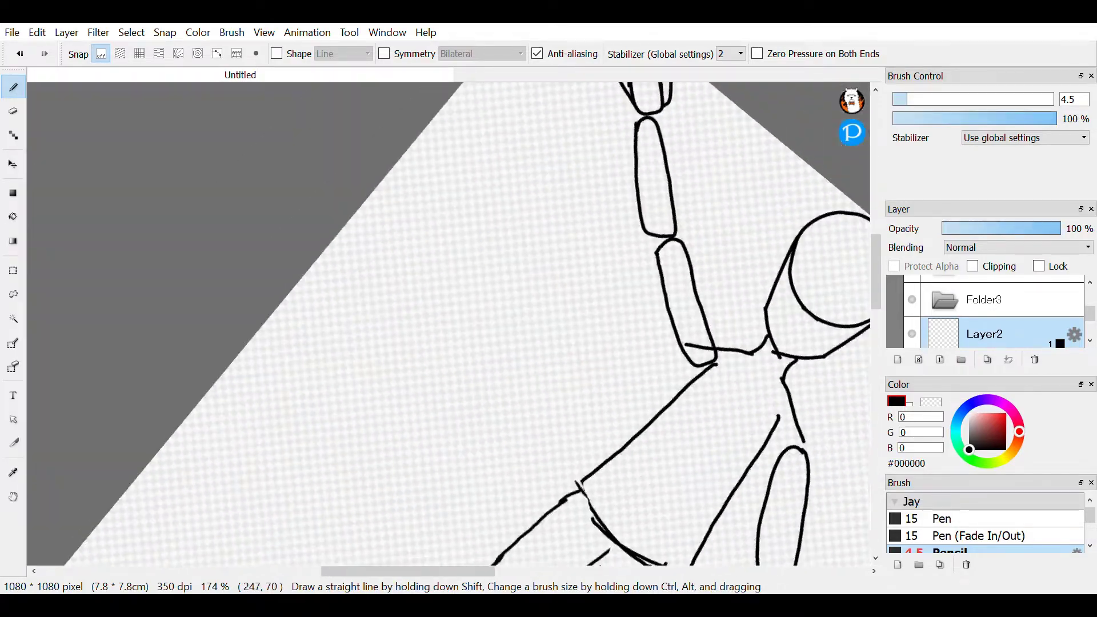
scroll(629, 320, up, 5)
scroll(652, 348, down, 5)
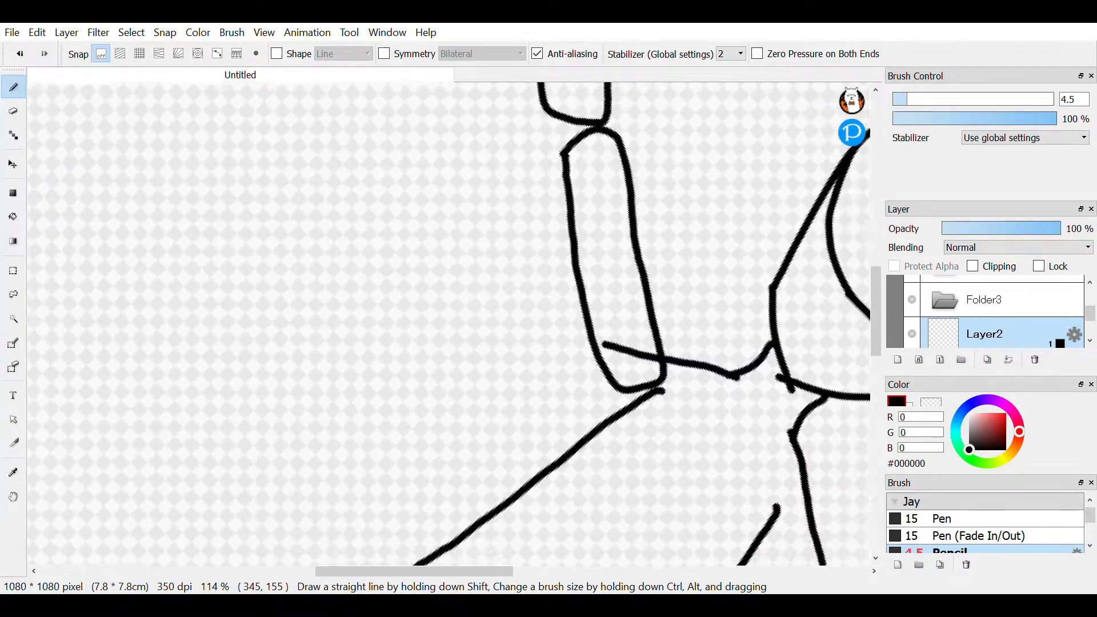
scroll(560, 292, up, 5)
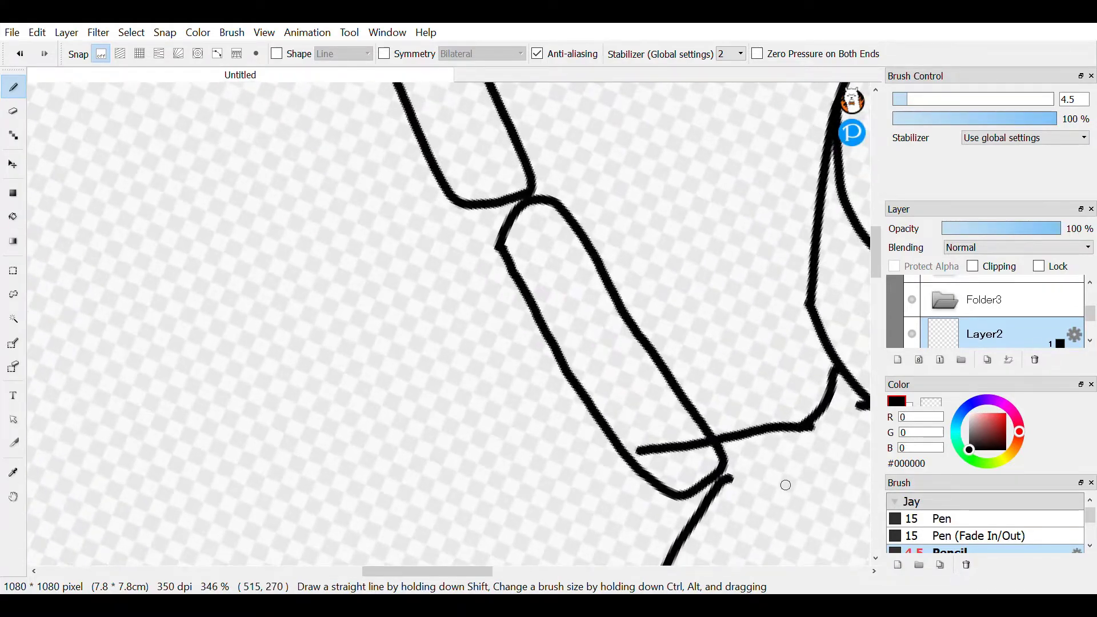
Step: Examine the head construction, from the circle down to the jaw, chin and neck lines
scroll(514, 320, up, 2)
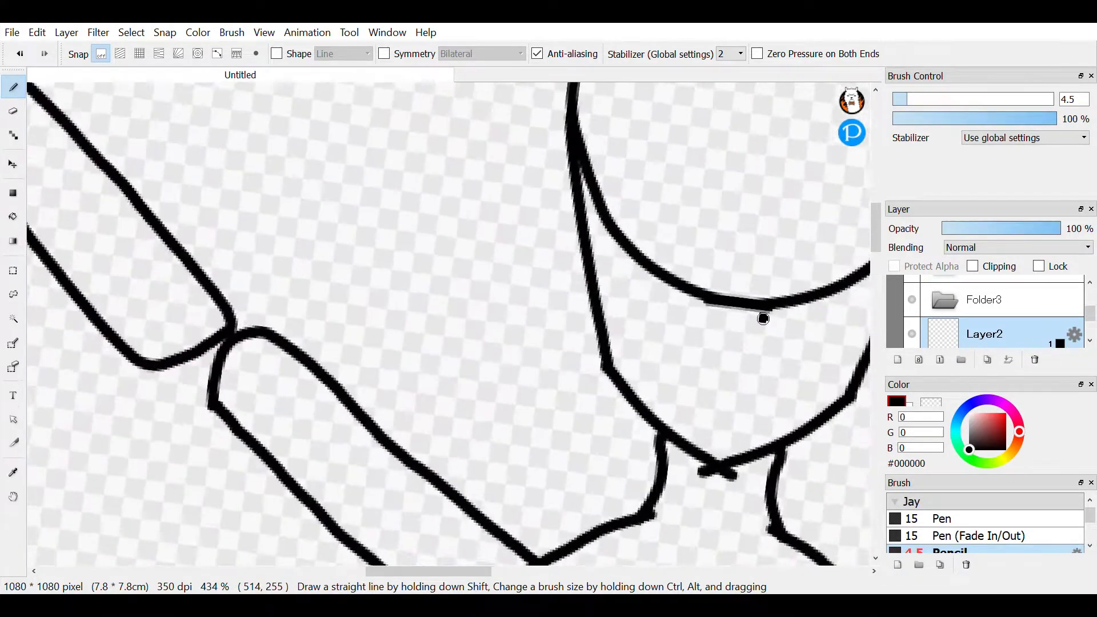
scroll(606, 320, down, 4)
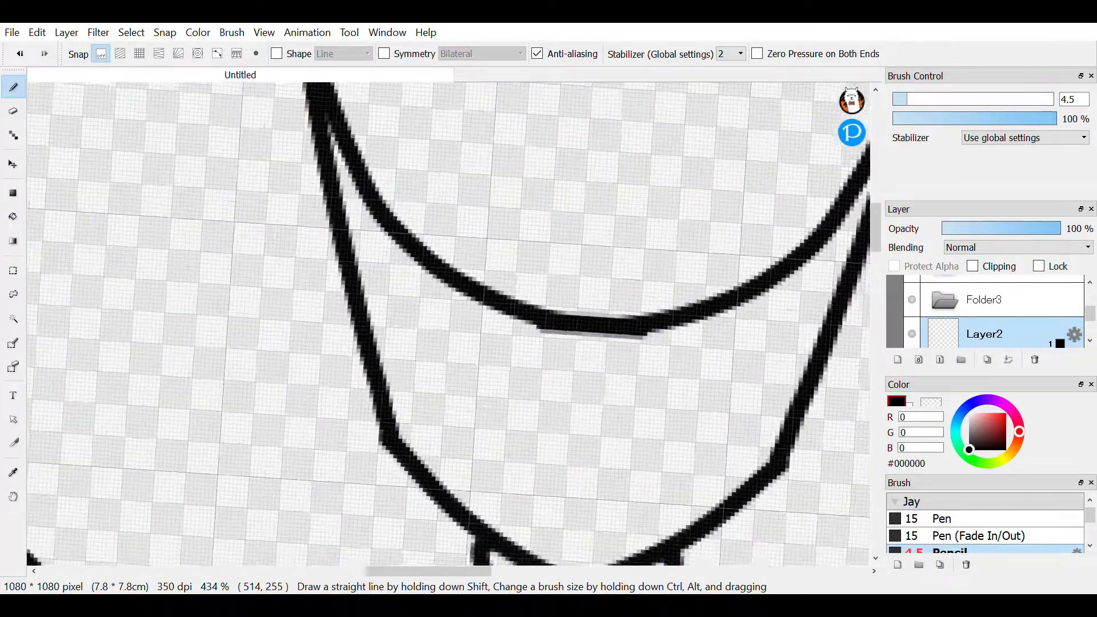
scroll(606, 320, up, 1)
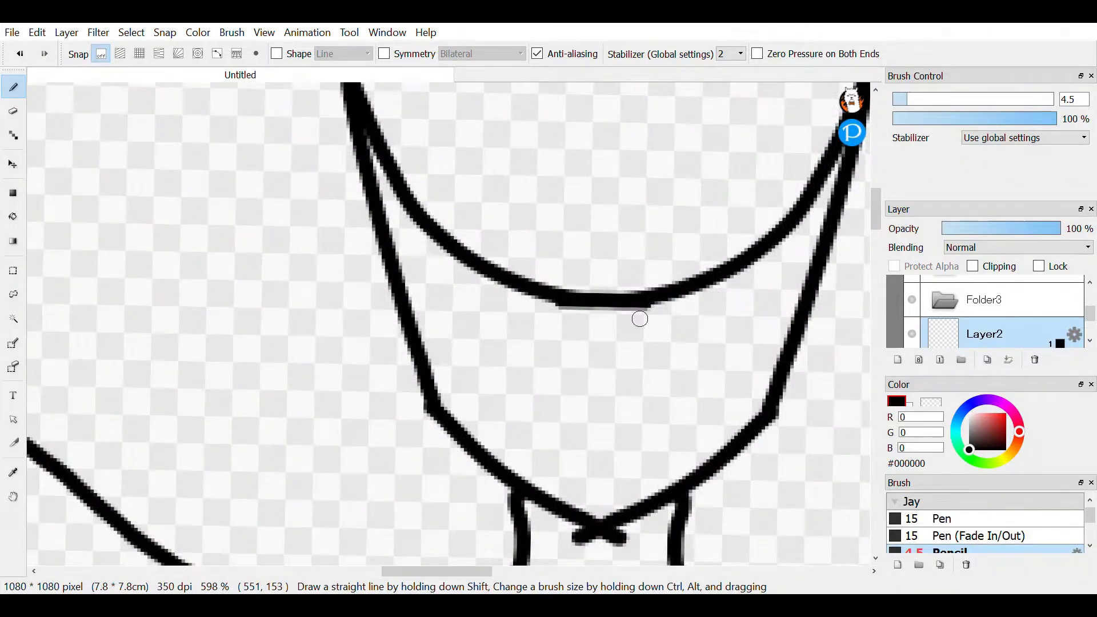
scroll(606, 320, up, 3)
scroll(605, 320, down, 3)
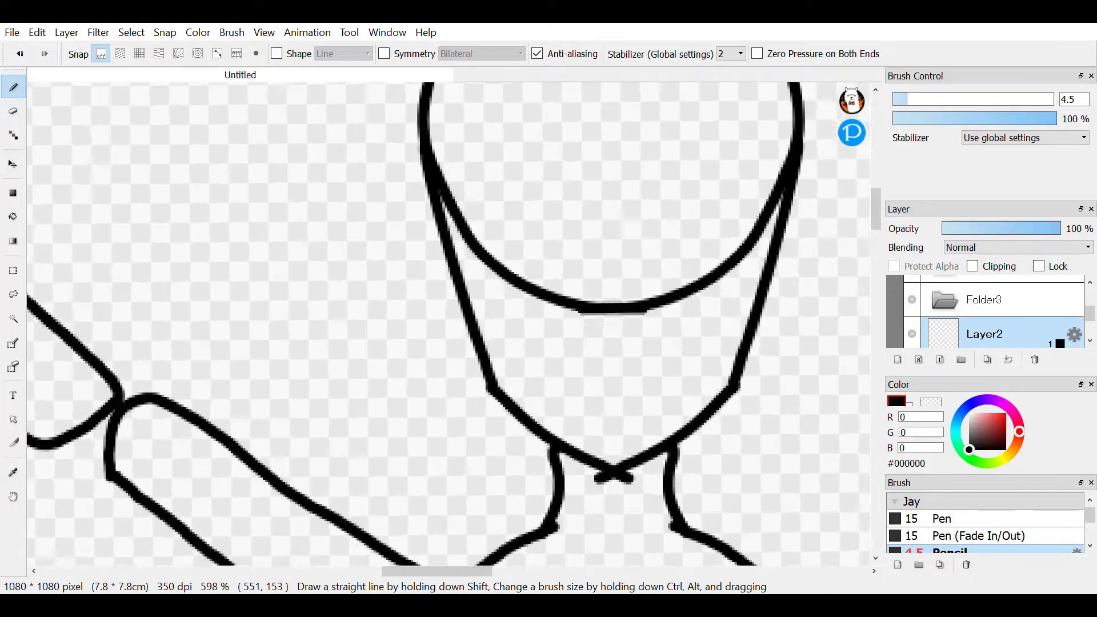
scroll(605, 320, up, 3)
scroll(549, 320, down, 2)
scroll(549, 320, up, 2)
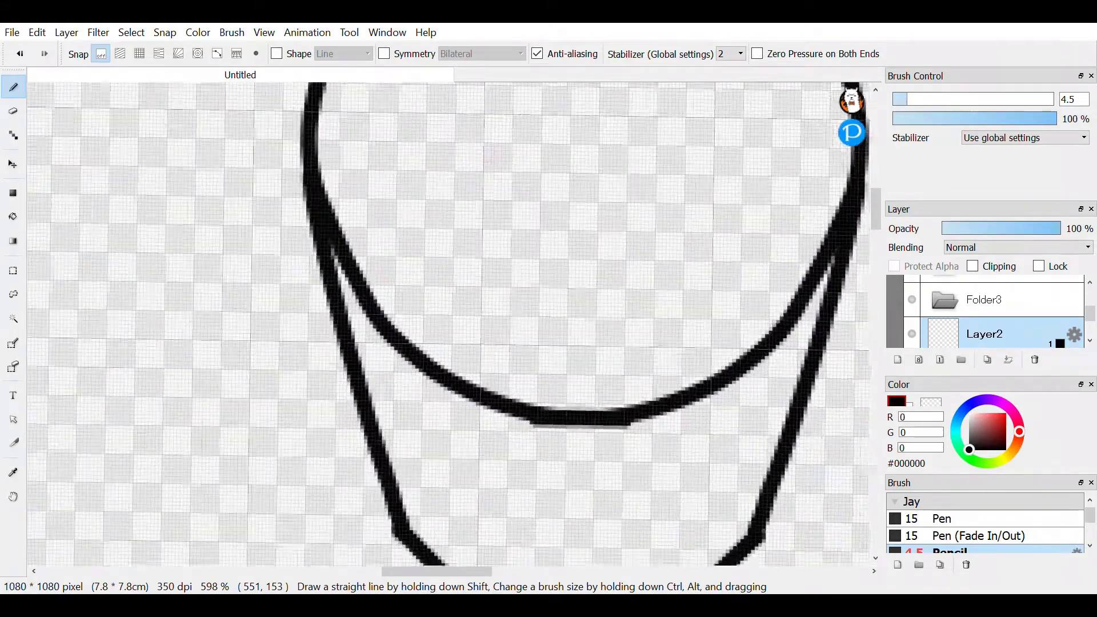
Step: Draw two slanted lines from the bottom of the head circle to the jaw corners, and erase them again
scroll(549, 320, down, 1)
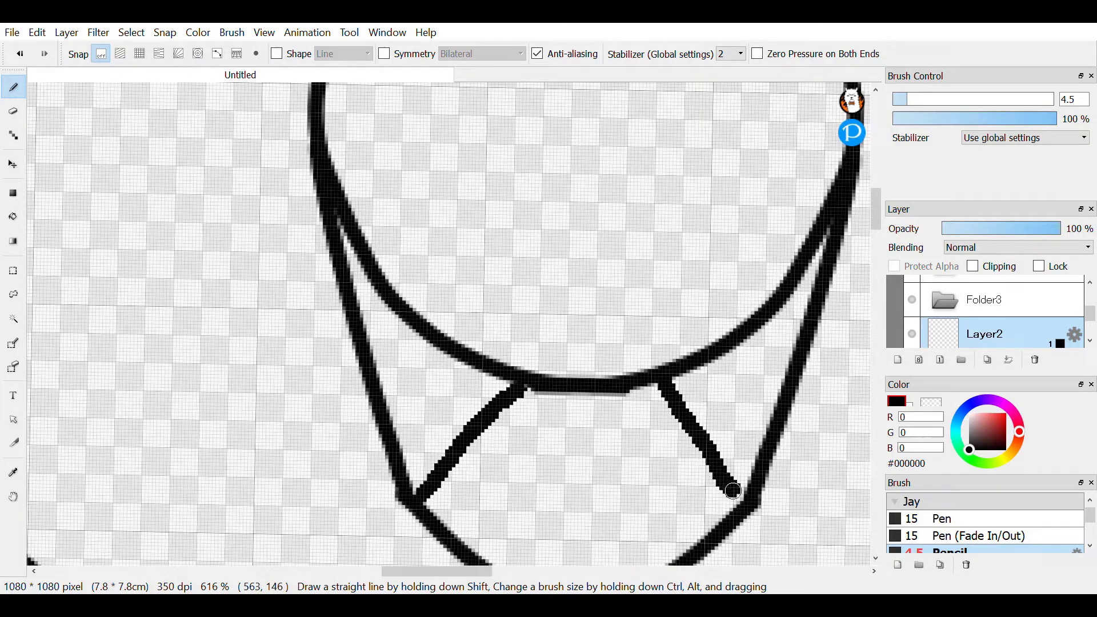
scroll(733, 490, down, 3)
scroll(699, 314, up, 1)
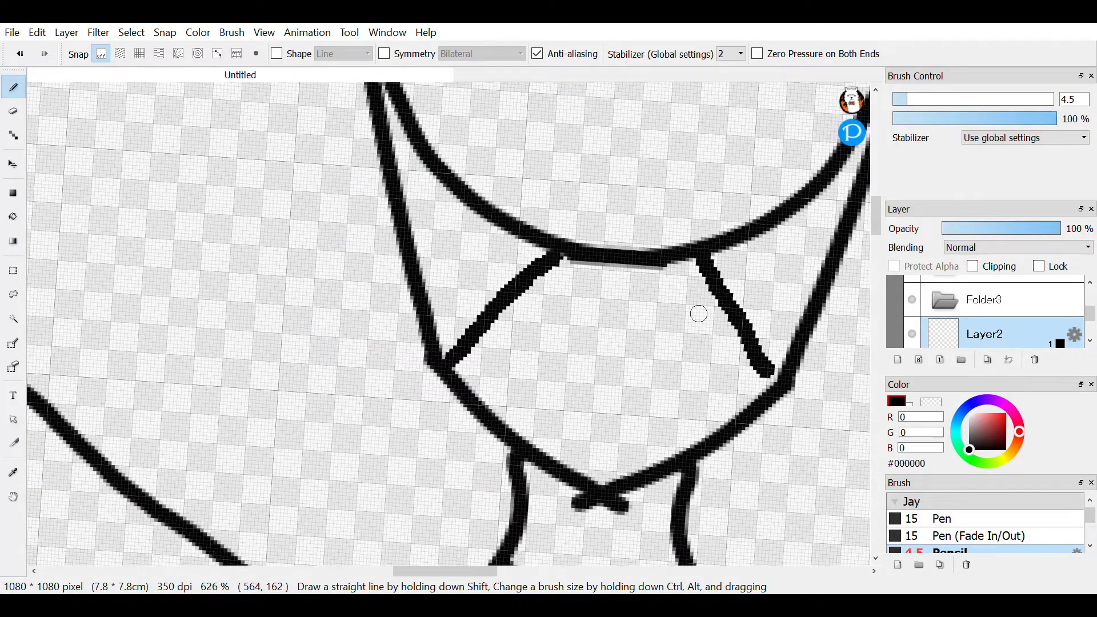
key(e)
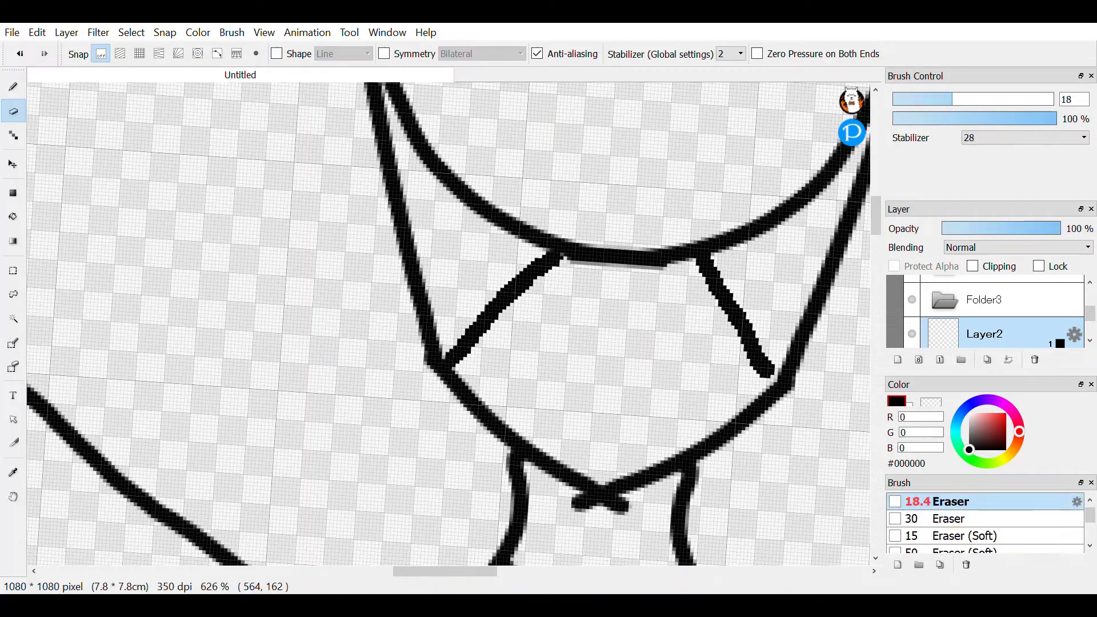
drag(703, 257, 730, 303)
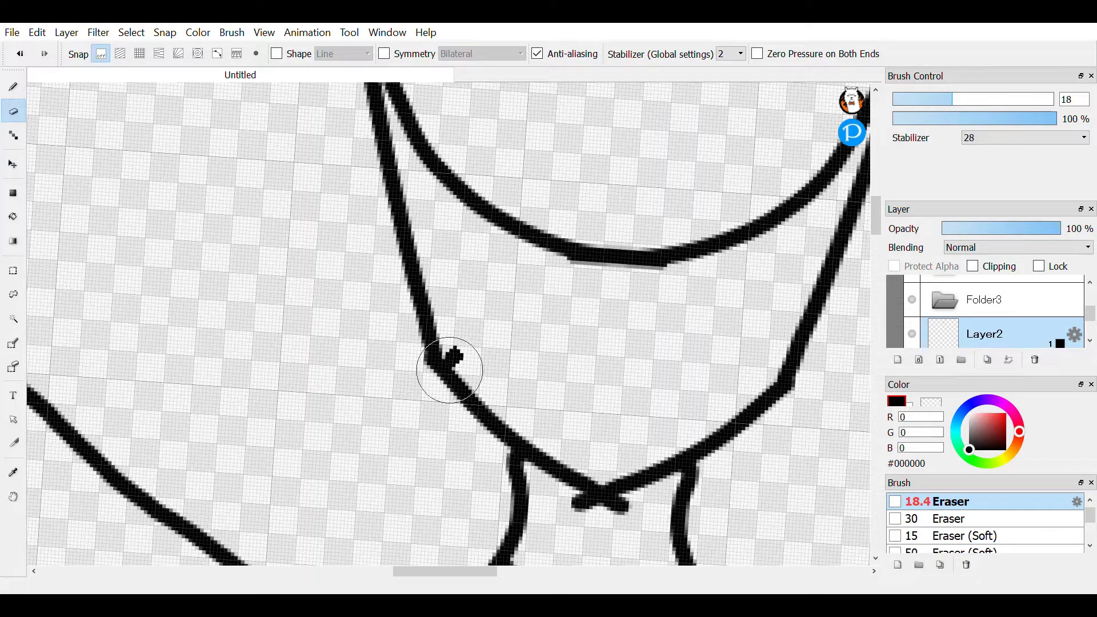
Step: Examine the mannequin's torso, hip line, thighs and lower legs down to the ankle
scroll(652, 305, down, 5)
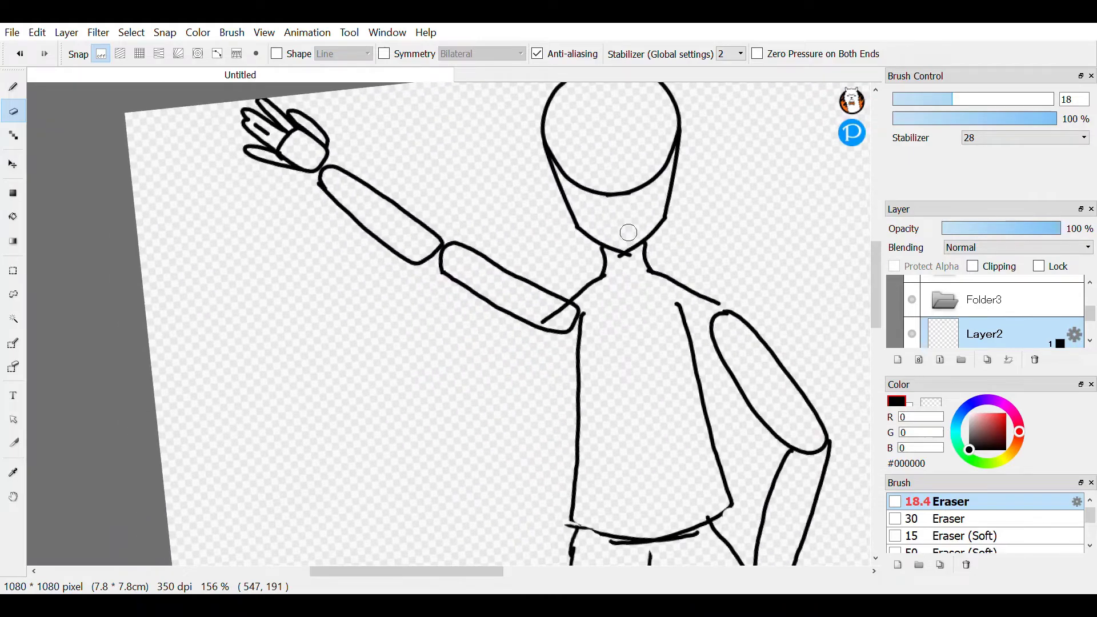
scroll(630, 320, up, 3)
scroll(645, 223, down, 5)
scroll(646, 252, up, 5)
scroll(646, 252, down, 2)
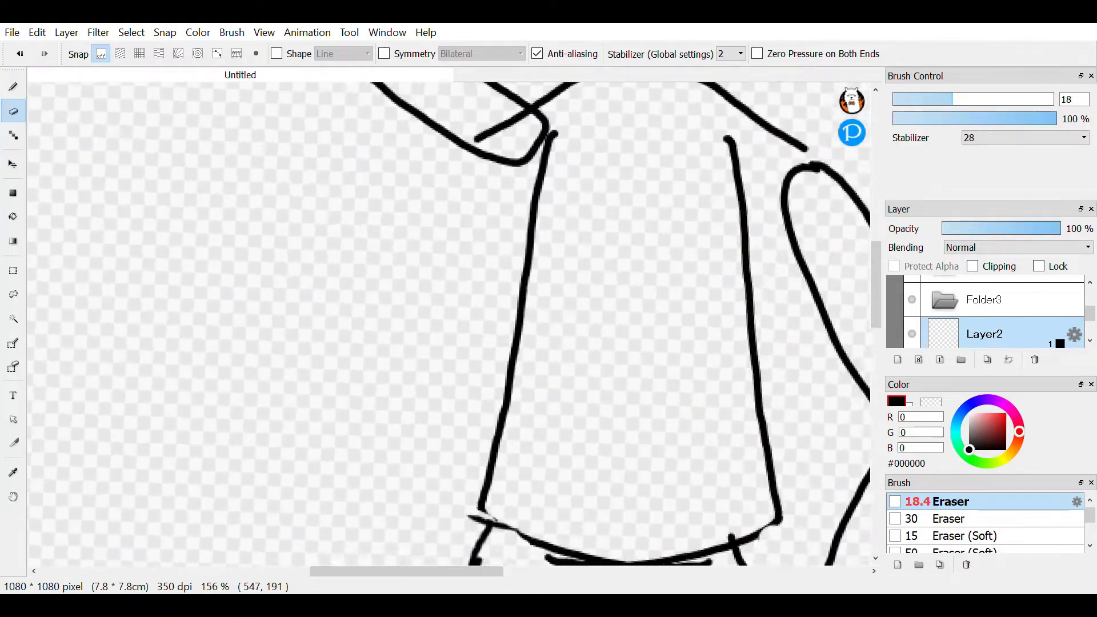
scroll(645, 251, up, 2)
scroll(646, 286, down, 3)
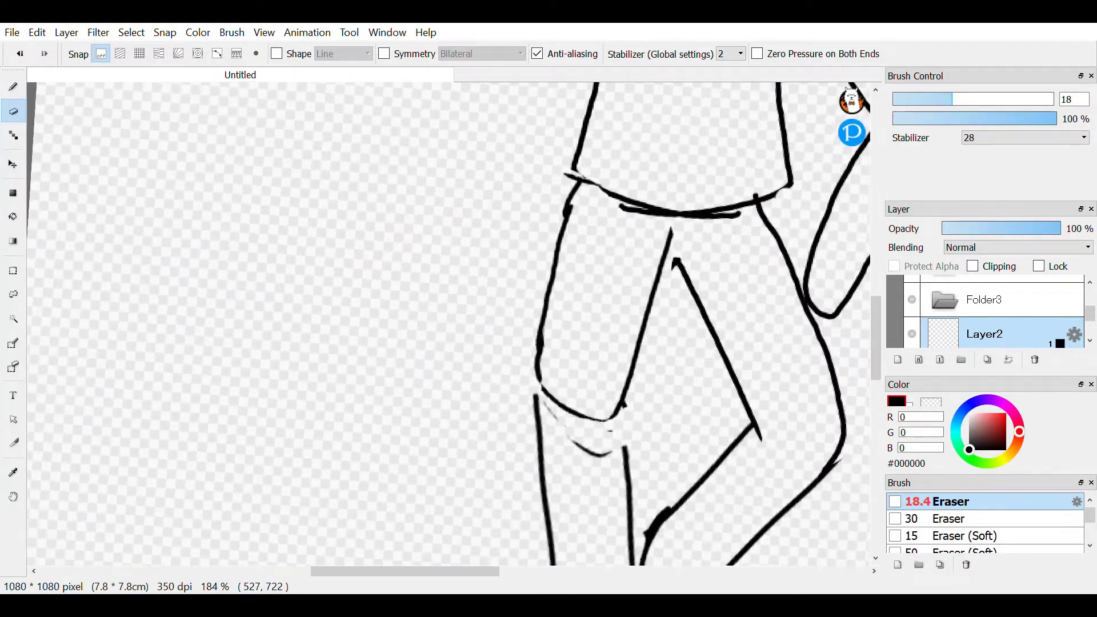
scroll(646, 355, up, 3)
scroll(646, 320, down, 3)
scroll(646, 286, up, 3)
scroll(658, 229, down, 2)
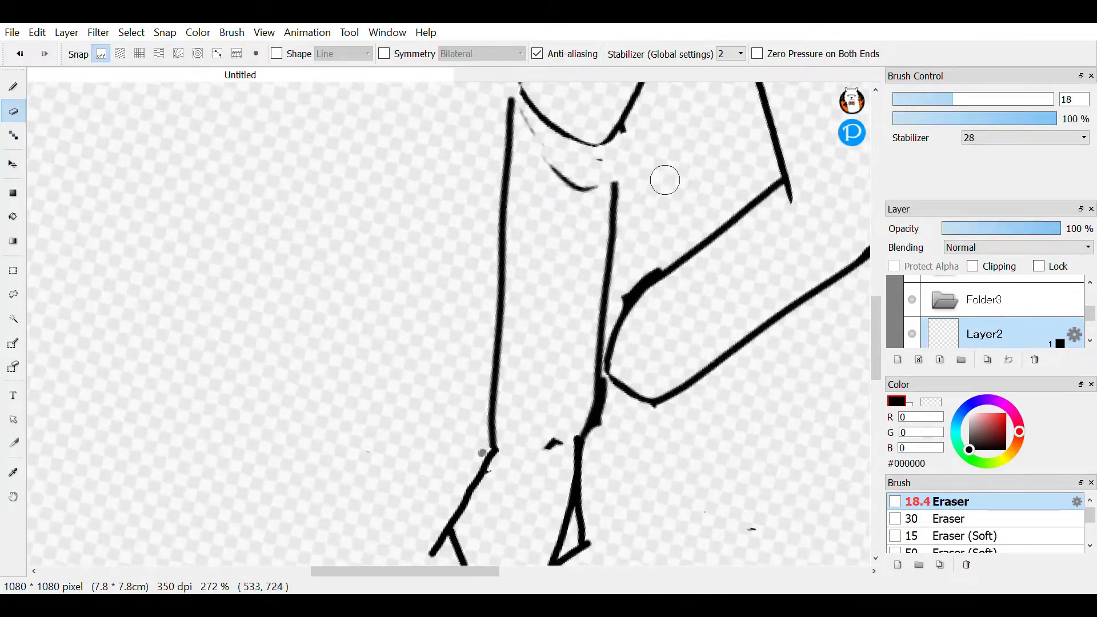
scroll(650, 245, down, 5)
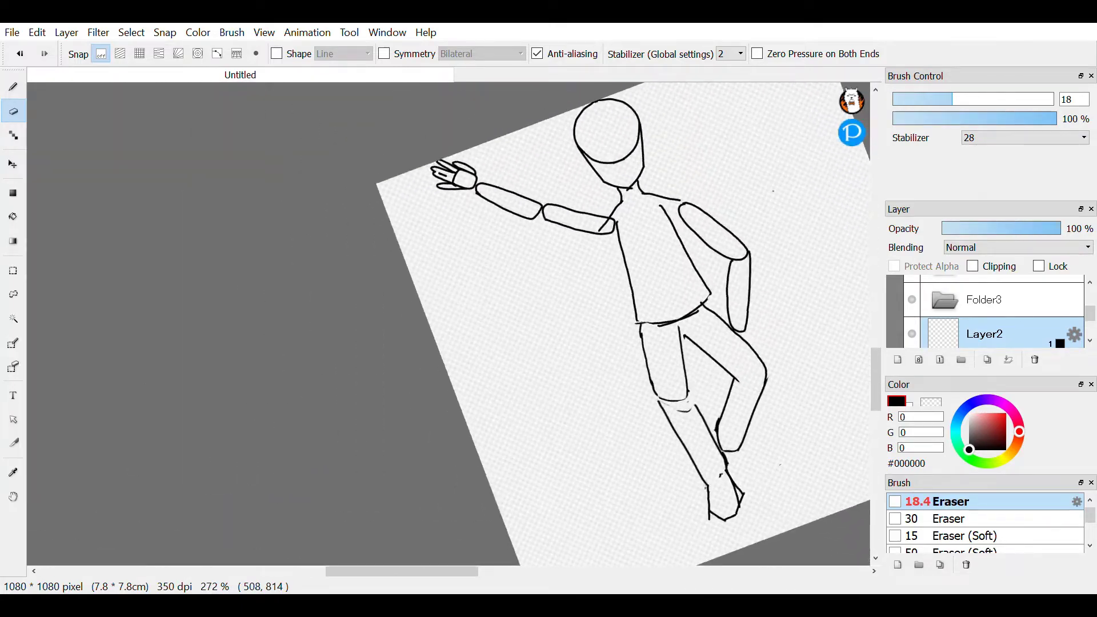
scroll(737, 414, up, 2)
scroll(509, 351, down, 1)
scroll(510, 351, up, 3)
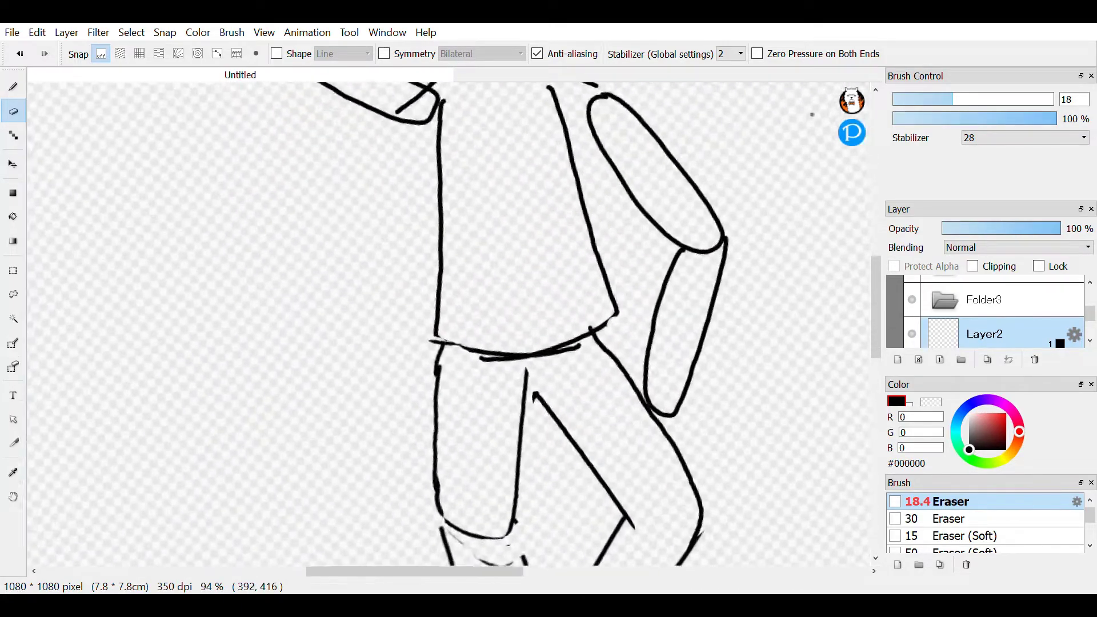
Step: Sketch an angular foot-like shape with a closed base beside the standing leg using the Pencil, and trace a rounded outline over it
scroll(510, 351, down, 3)
scroll(611, 435, up, 4)
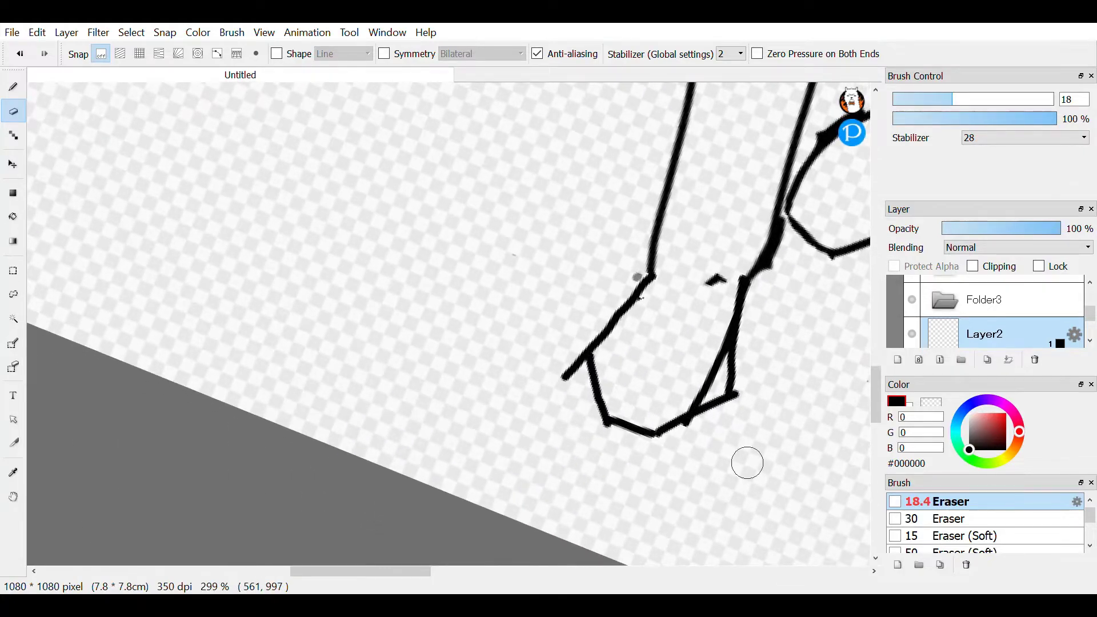
scroll(674, 343, down, 1)
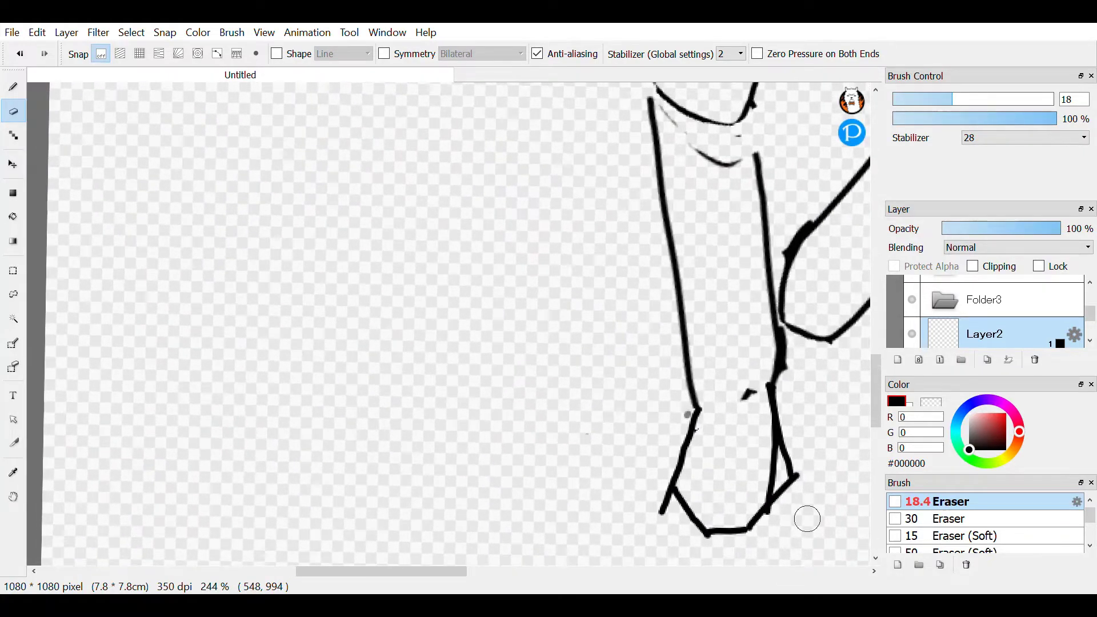
key(b)
drag(408, 192, 324, 363)
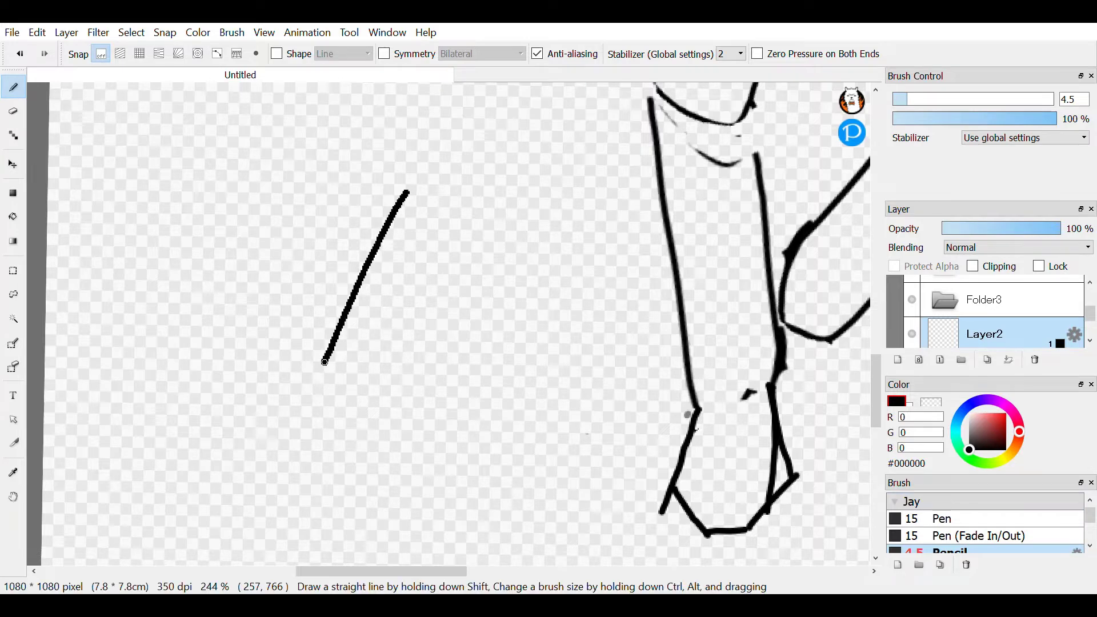
drag(507, 187, 555, 359)
drag(333, 379, 386, 457)
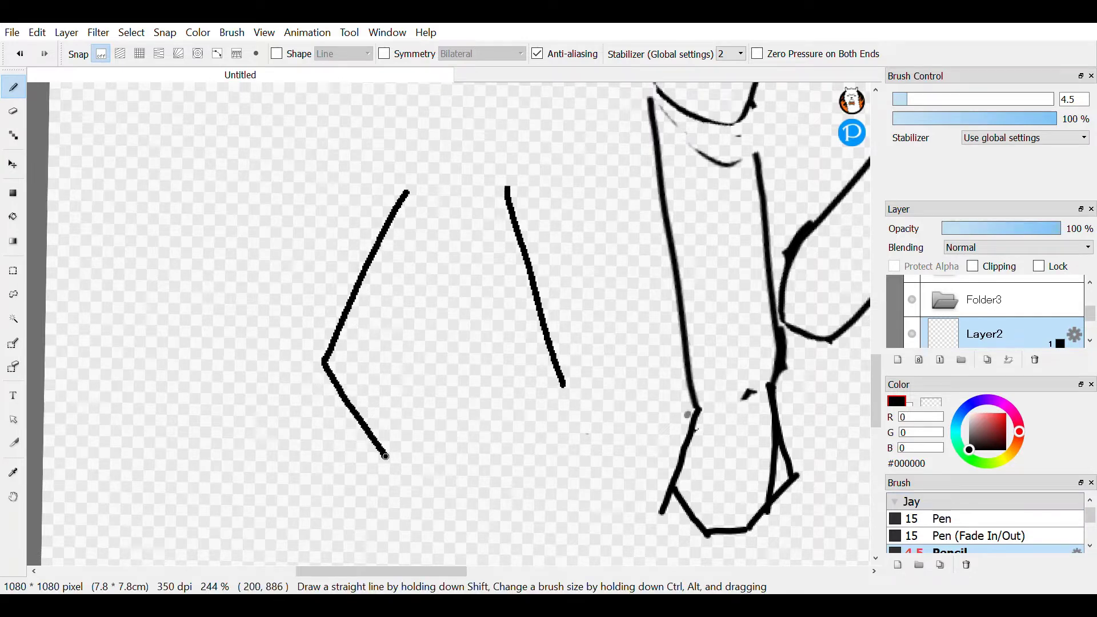
drag(566, 386, 523, 463)
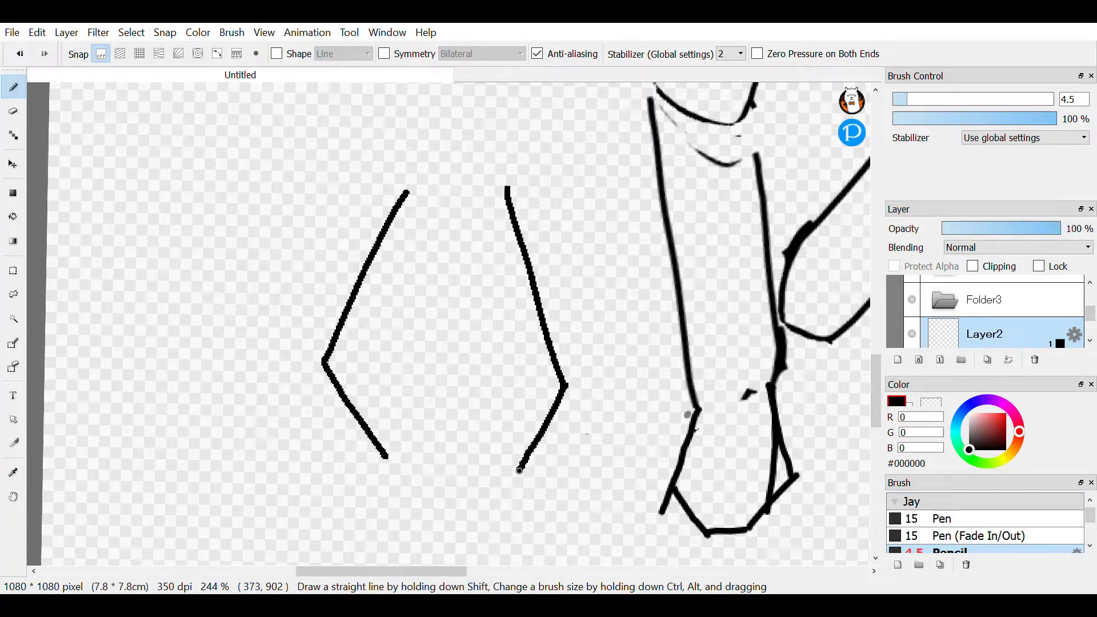
drag(410, 458, 538, 471)
mouse_move(402, 190)
mouse_down()
mouse_move(535, 438)
mouse_move(493, 181)
mouse_up()
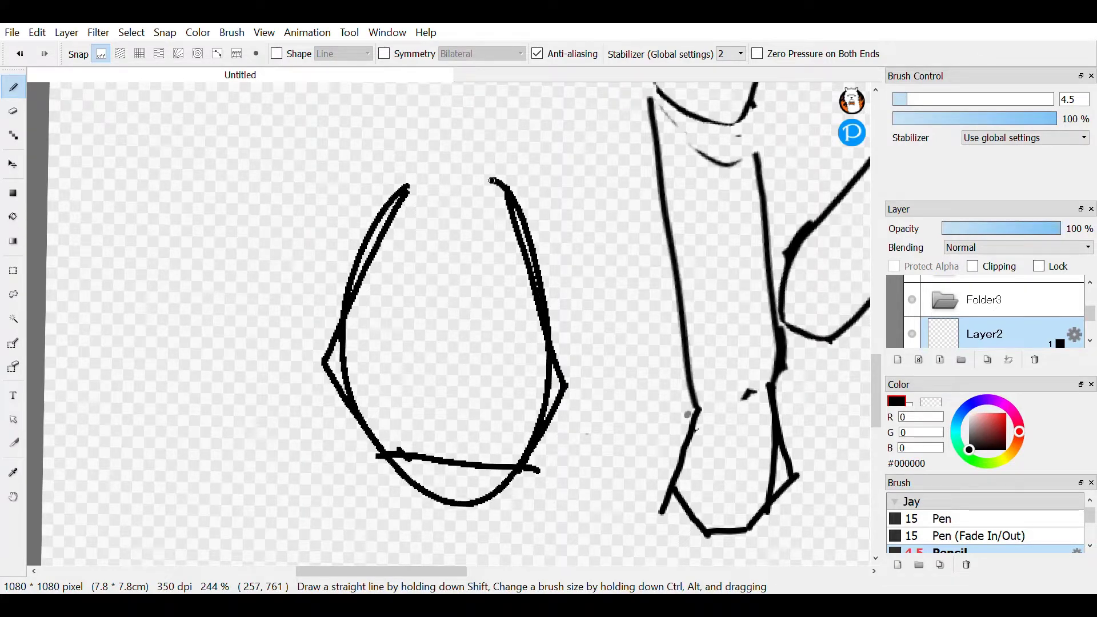
Step: Undo all strokes of the example foot shape sketched beside the standing leg
key(ctrl+z)
key(ctrl+z)
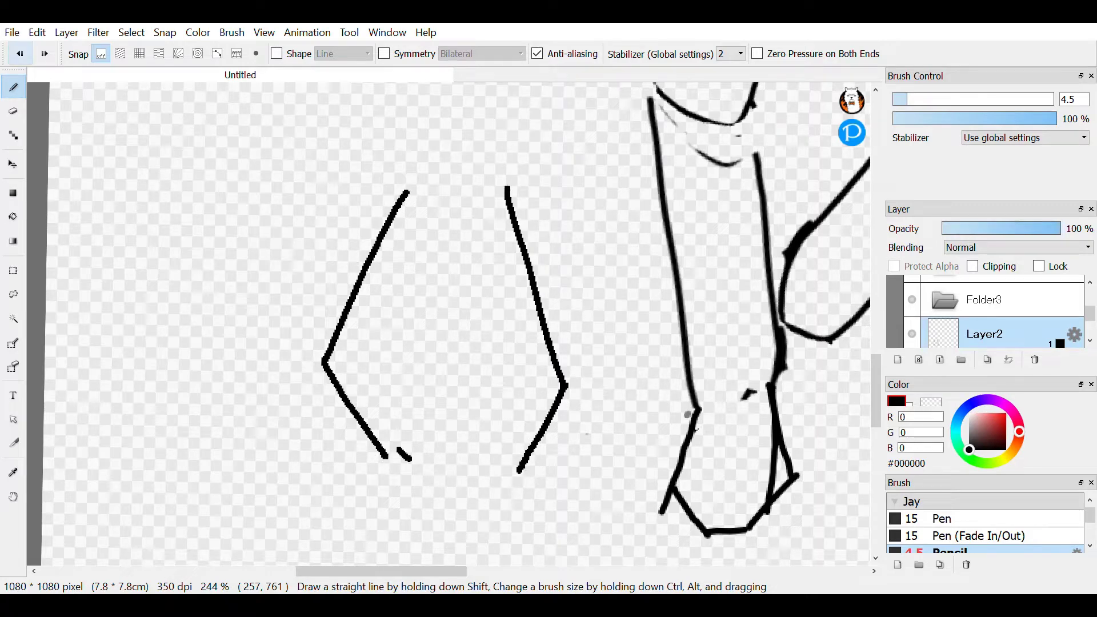
key(ctrl+z)
key(ctrl+z)
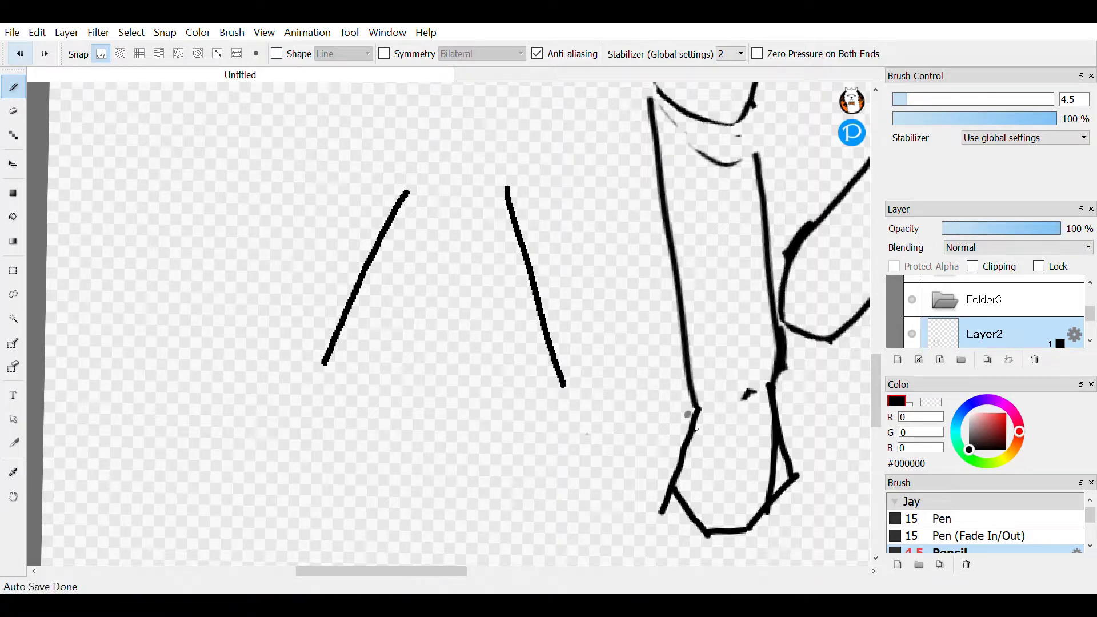
key(ctrl+z)
key(ctrl+z)
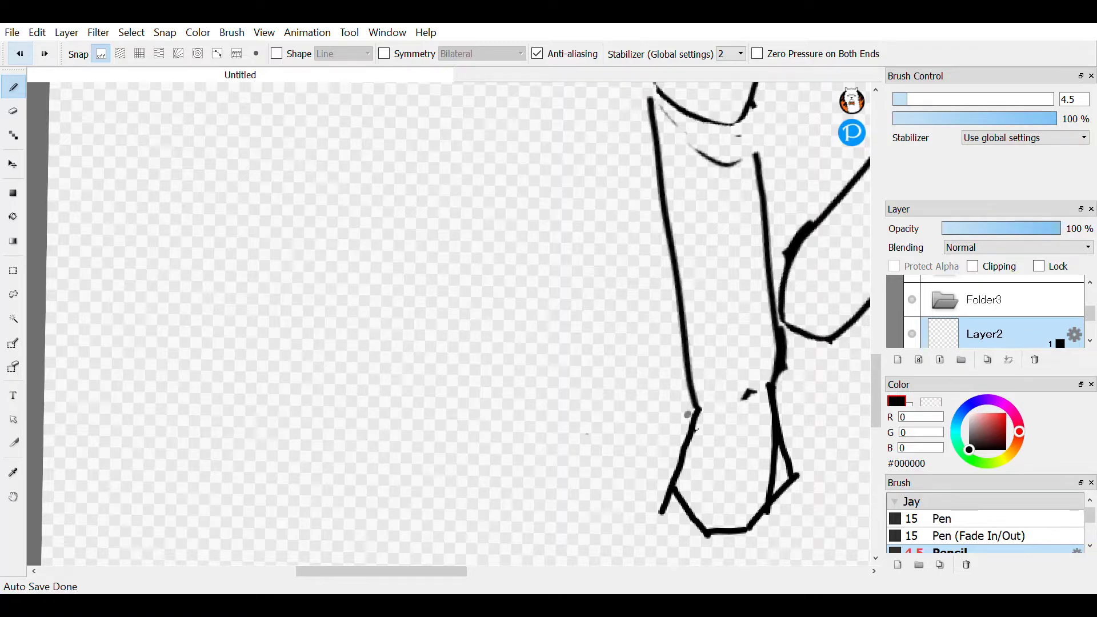
Step: Examine the whole mannequin from the raised hand to the foot, and the body outline traced over it
scroll(534, 491, down, 5)
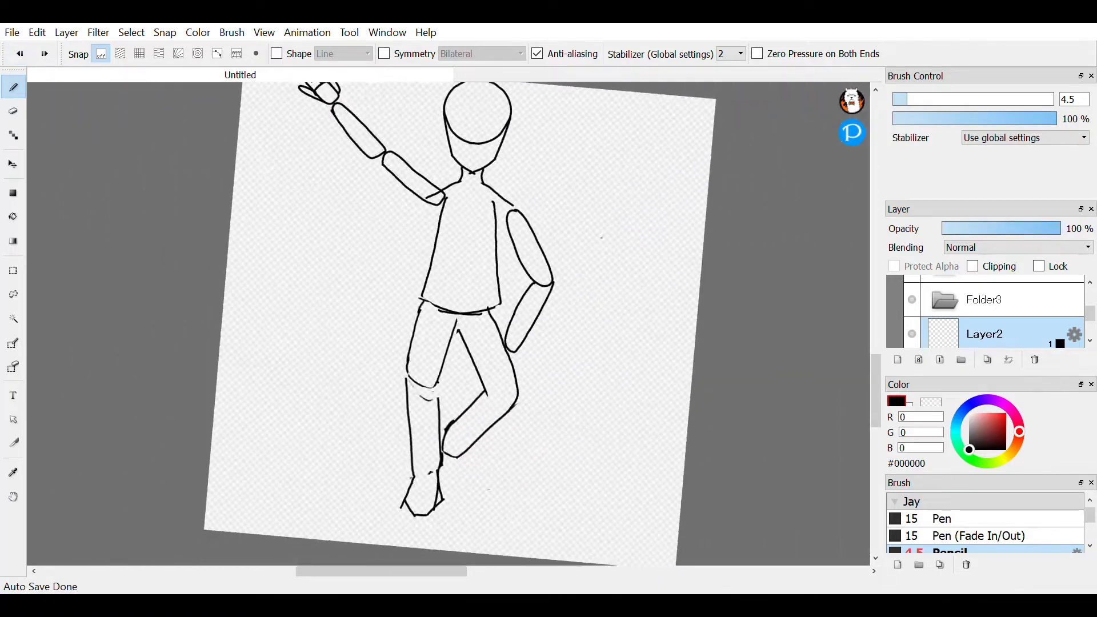
scroll(736, 226, up, 4)
scroll(454, 324, down, 5)
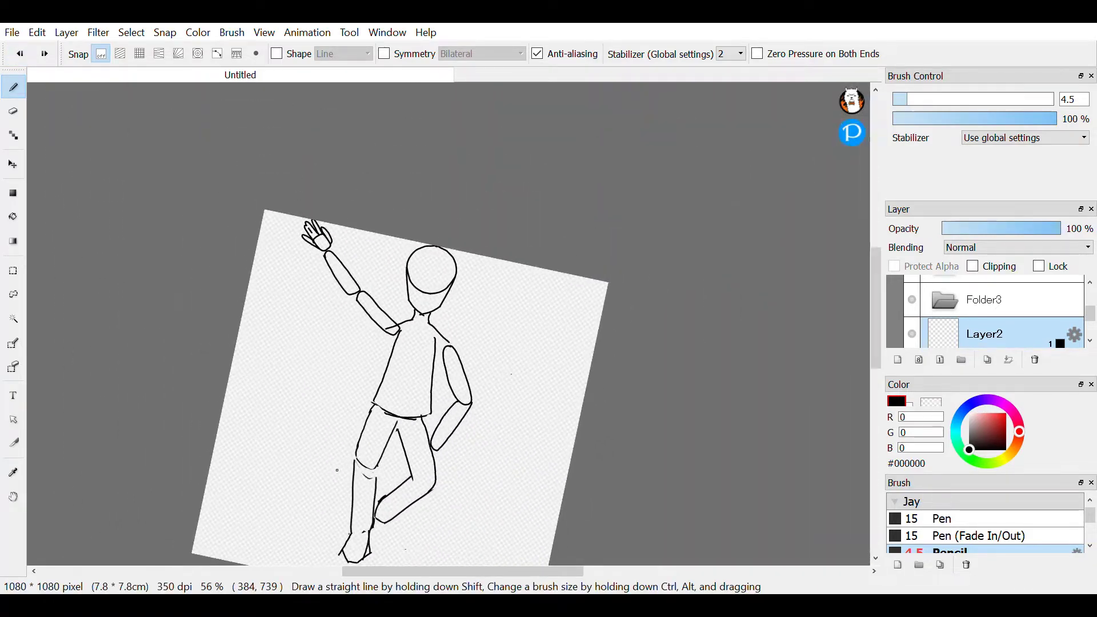
scroll(454, 324, up, 4)
scroll(285, 303, down, 3)
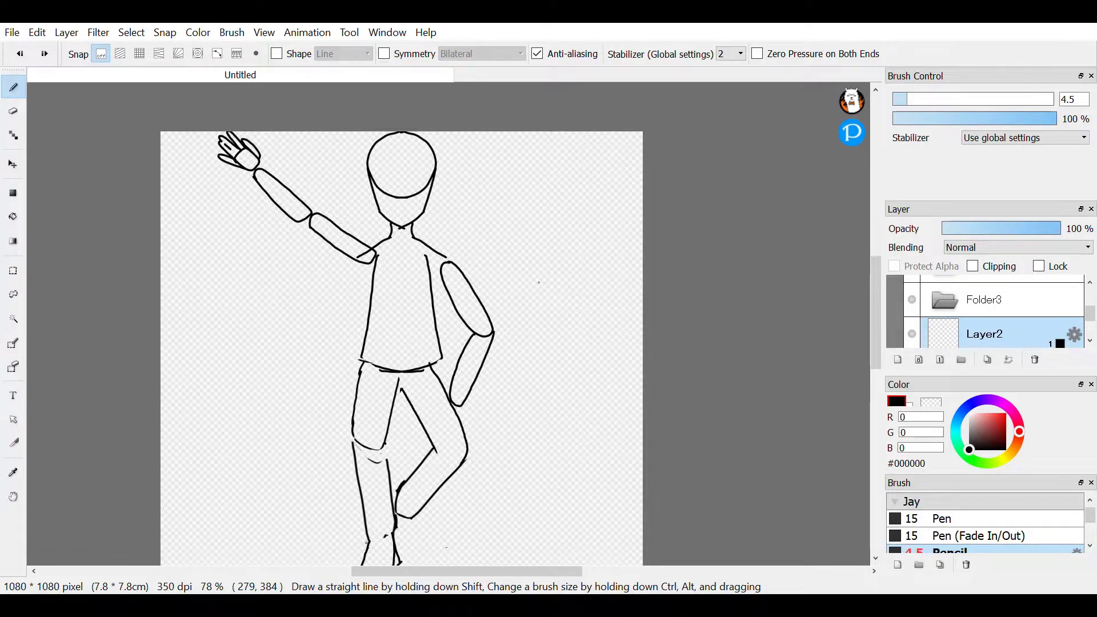
scroll(658, 192, up, 2)
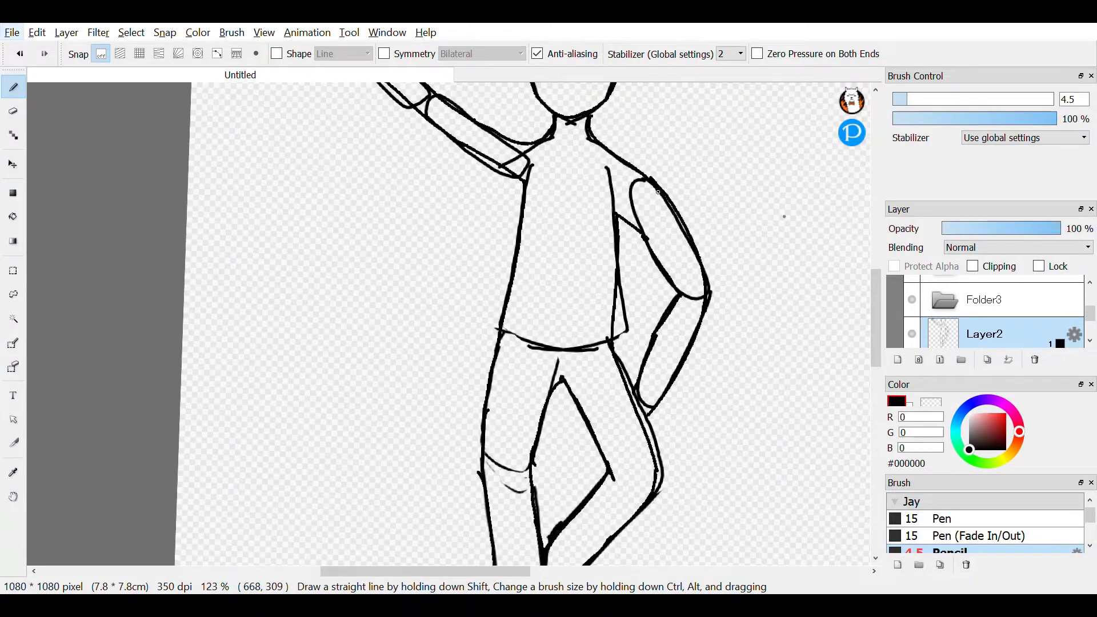
scroll(658, 192, down, 2)
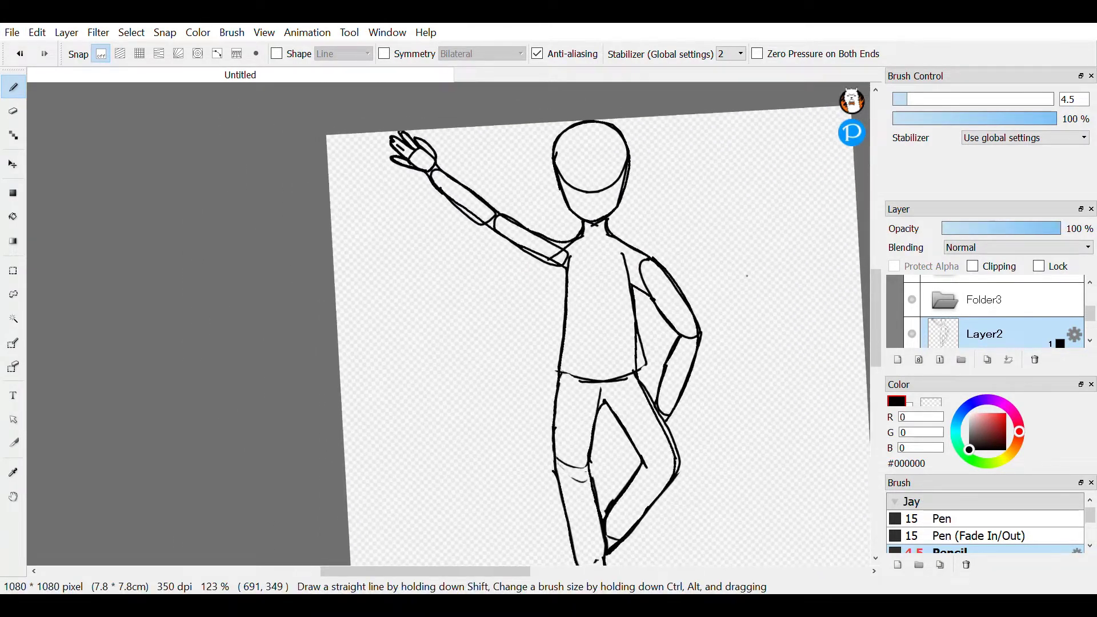
Step: Hide the mannequin construction sketch on Layer1 inside Folder1
scroll(659, 192, up, 1)
scroll(676, 187, down, 2)
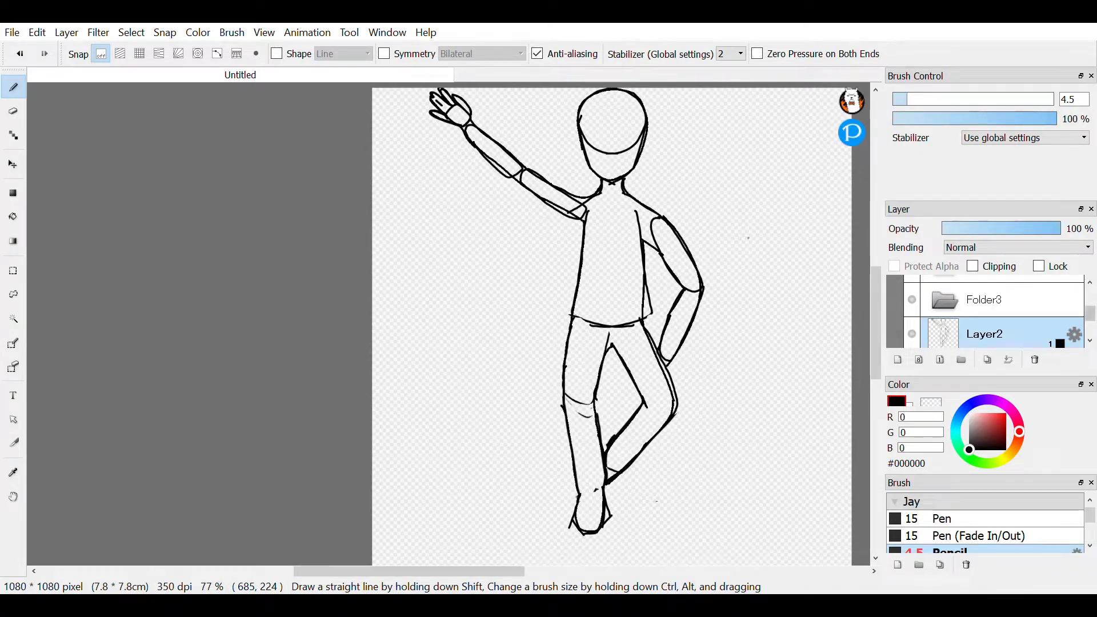
scroll(989, 311, down, 2)
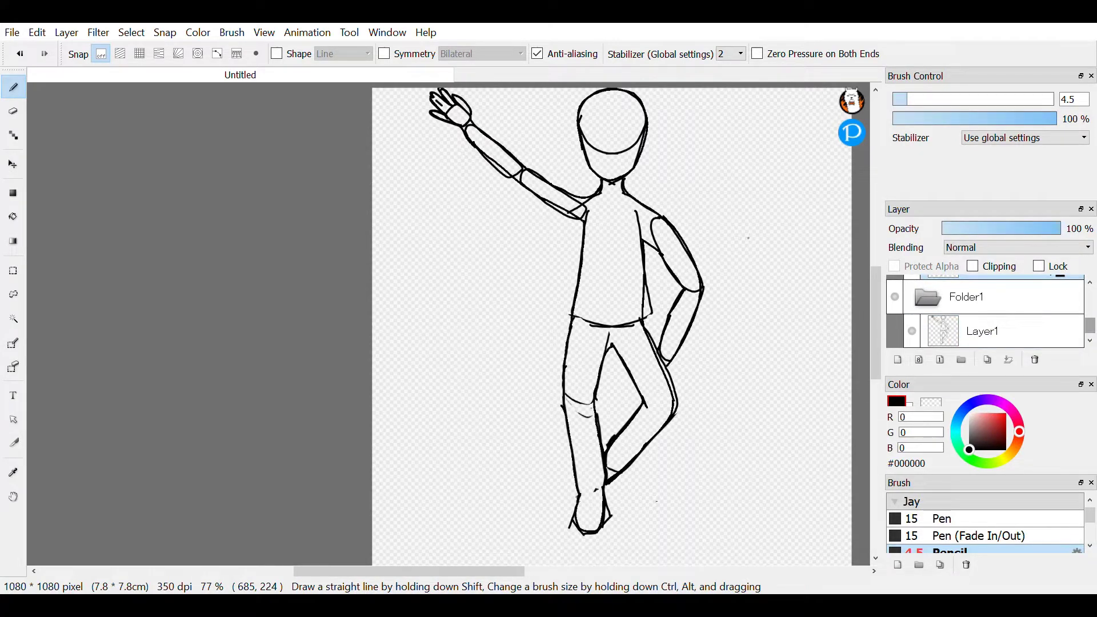
click(912, 331)
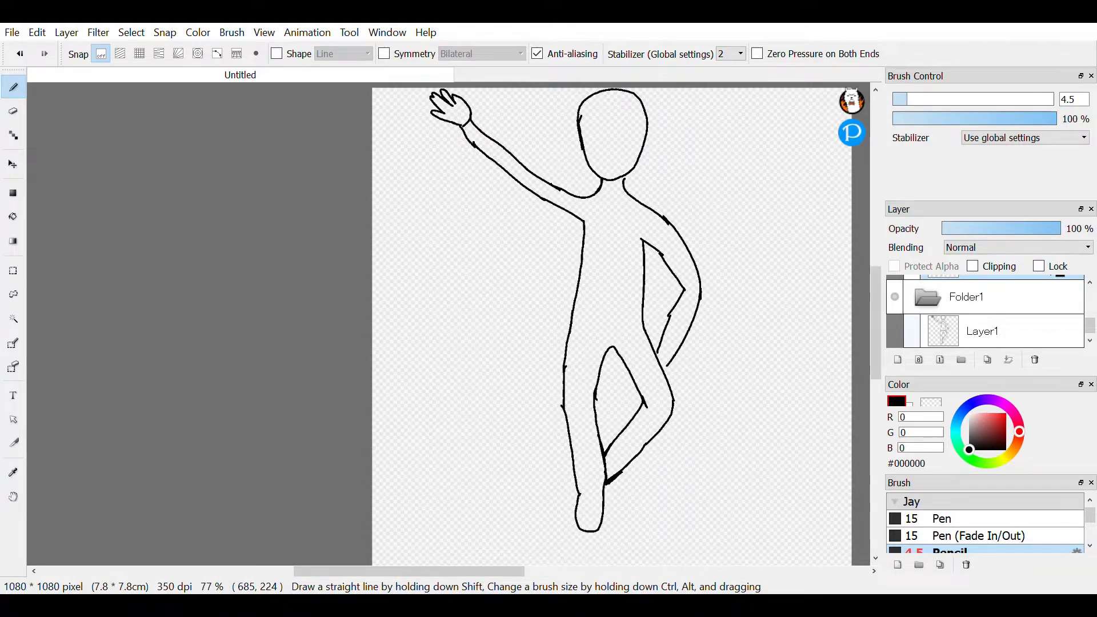
Step: Refine the raised hand's finger lines with the Pencil, extending the crease between the outer fingers into the palm
scroll(781, 310, up, 4)
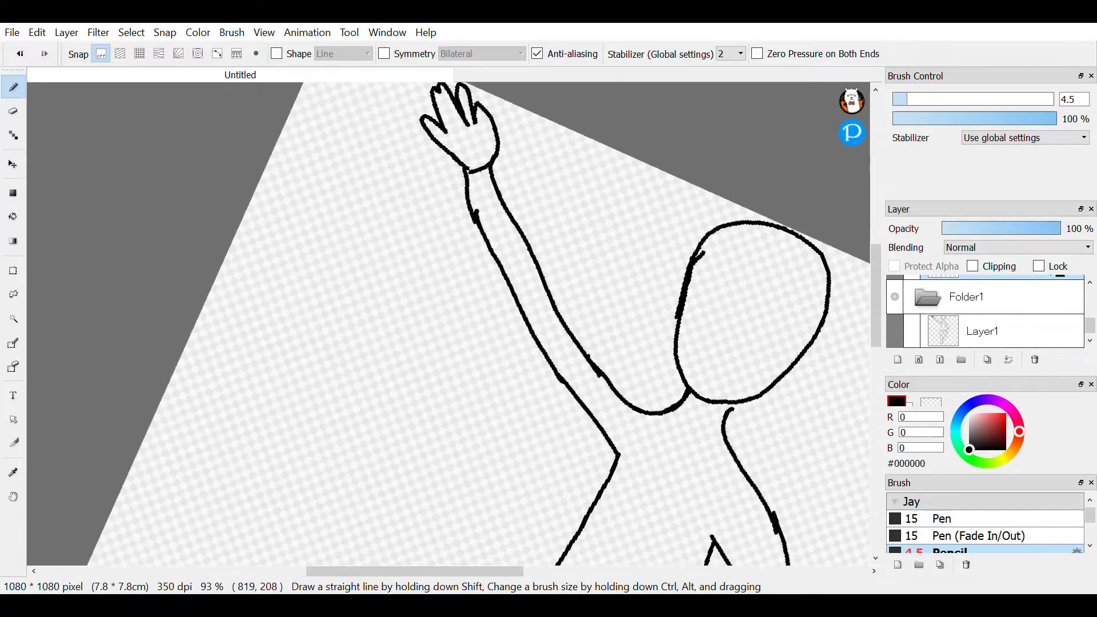
scroll(449, 324, up, 4)
scroll(449, 324, down, 2)
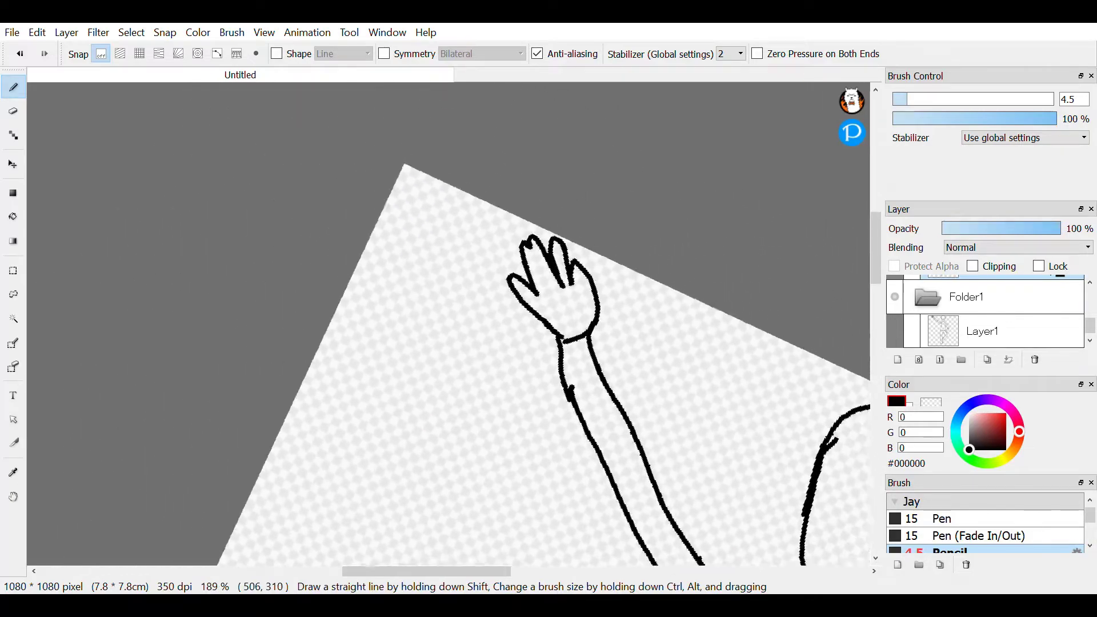
scroll(449, 324, up, 4)
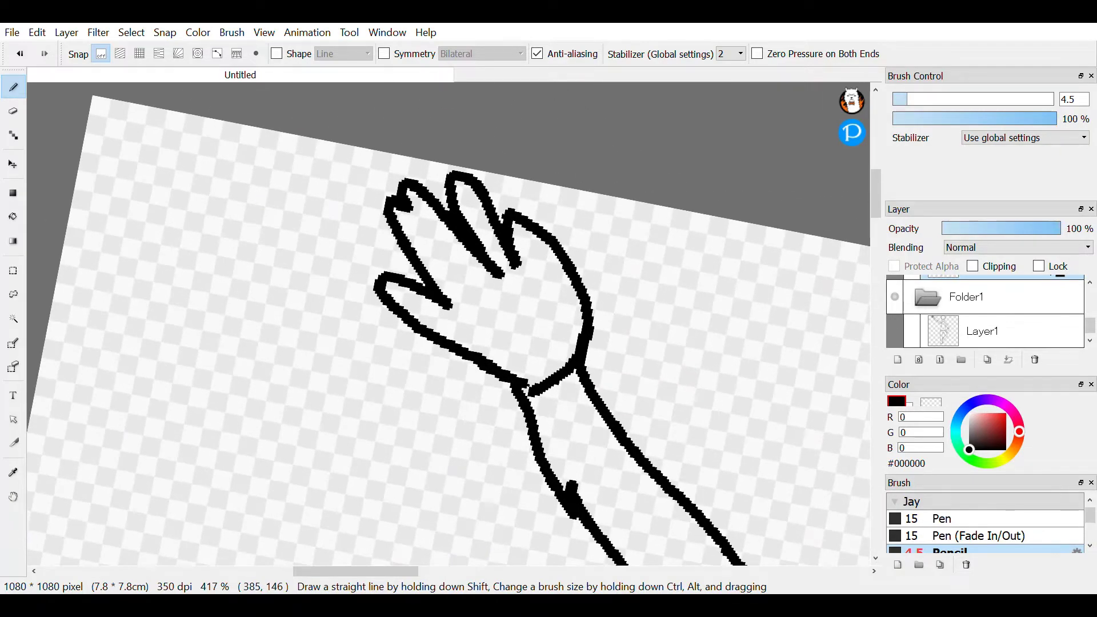
scroll(448, 324, up, 3)
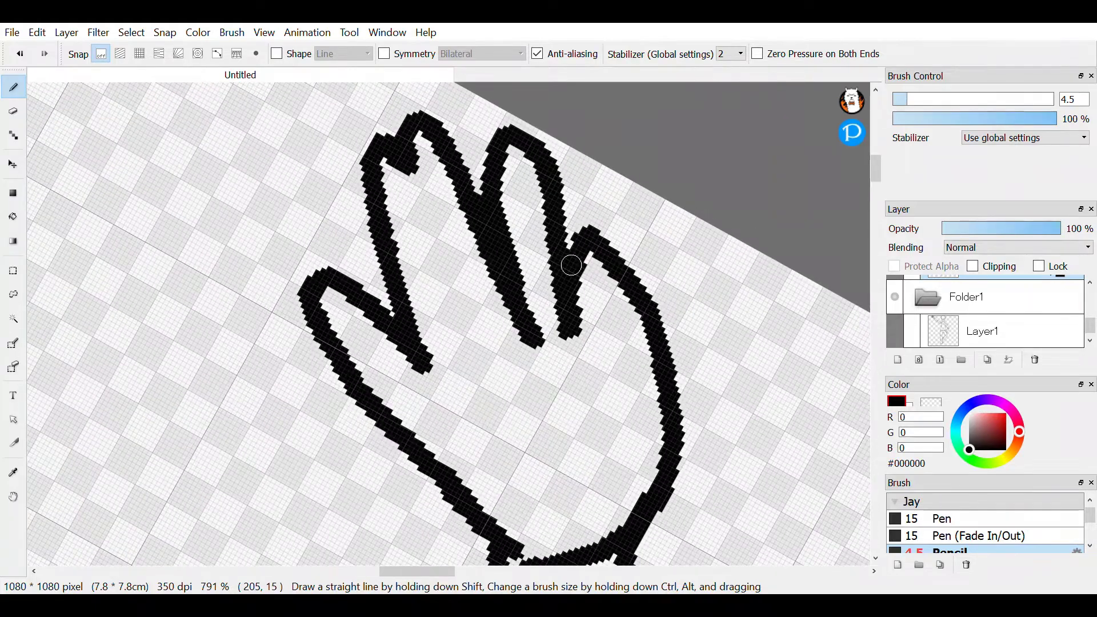
drag(571, 265, 614, 409)
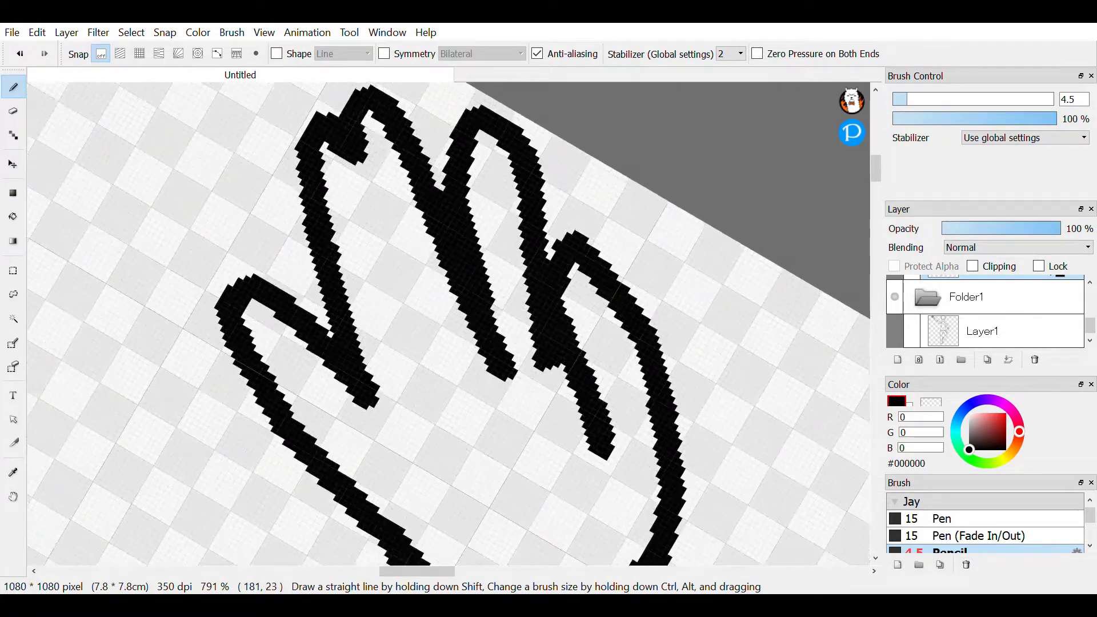
scroll(449, 324, down, 1)
drag(523, 244, 572, 346)
Step: Draw a new line outside the raised arm's underside, running from the armpit to the wrist, to thicken the arm
scroll(449, 324, down, 3)
scroll(585, 404, down, 2)
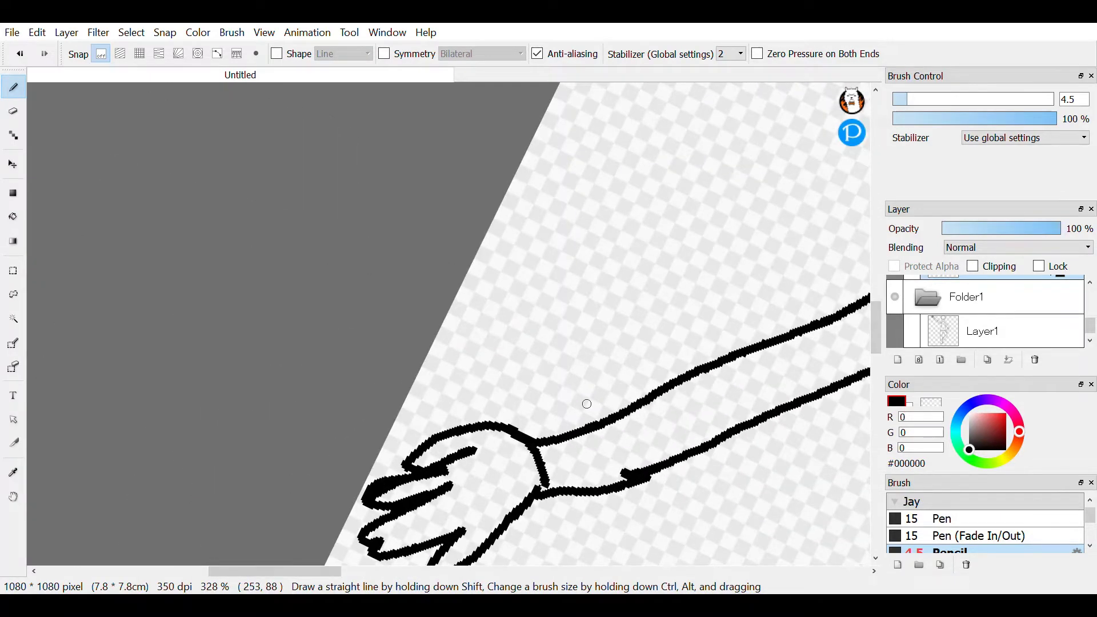
scroll(586, 403, up, 1)
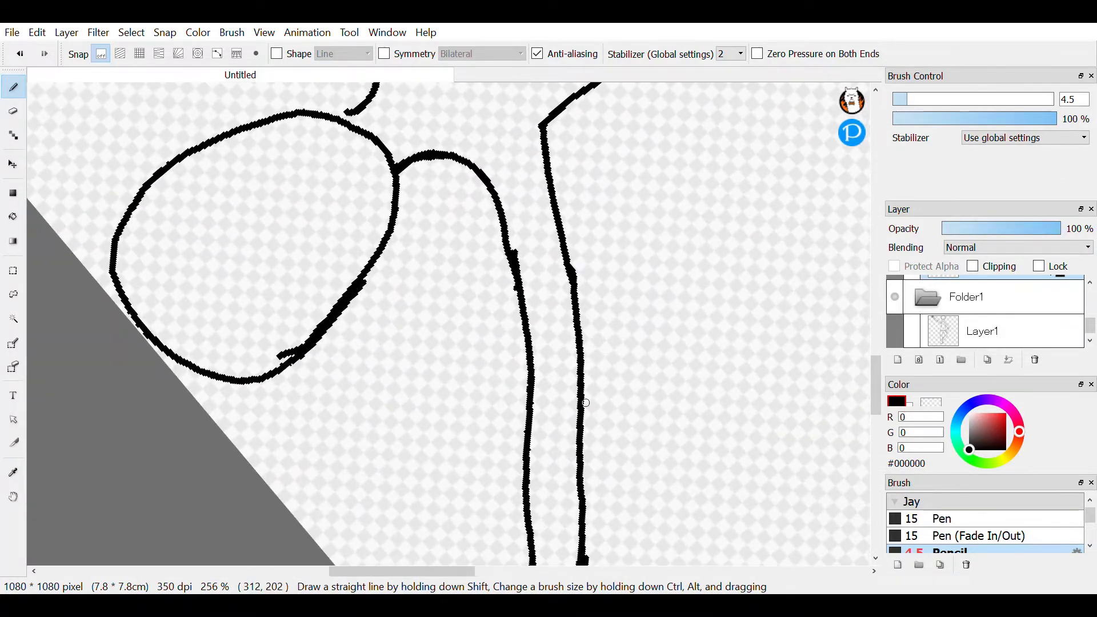
mouse_move(567, 129)
mouse_down()
mouse_move(598, 379)
mouse_move(592, 563)
mouse_up()
scroll(586, 403, down, 2)
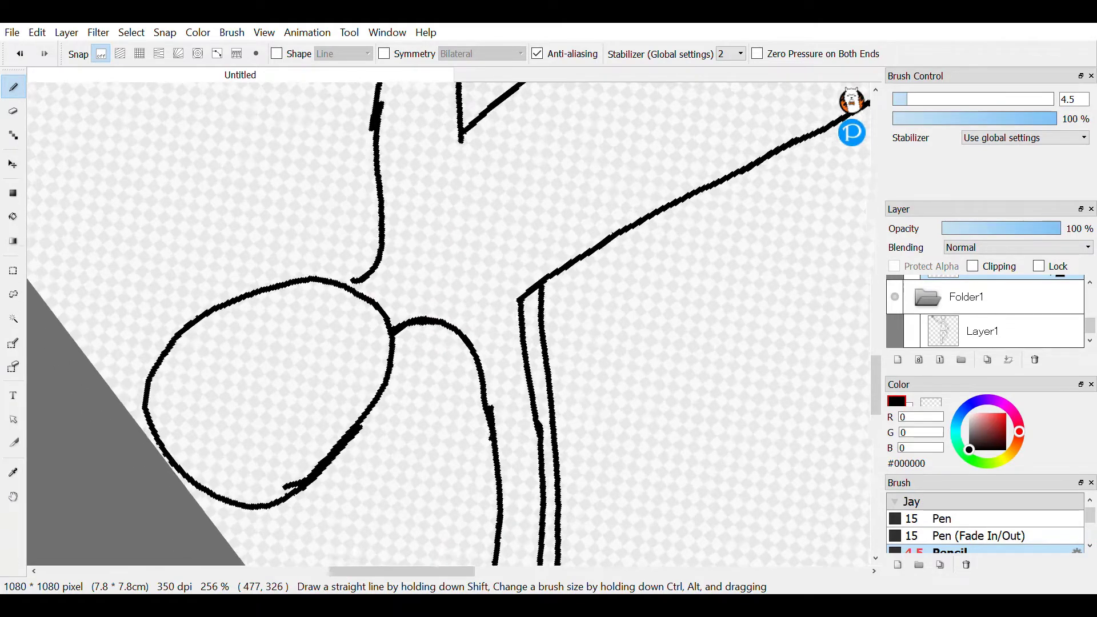
Step: Round the inner elbow of the bent arm and redraw the inner forearm line down to the hip
scroll(449, 323, down, 3)
scroll(448, 324, up, 1)
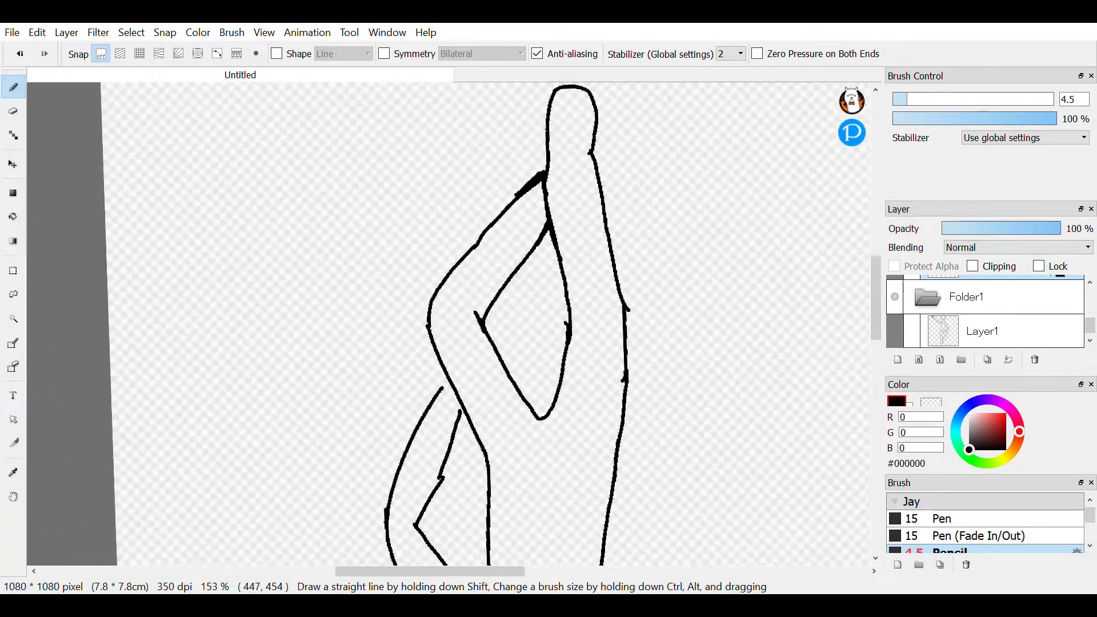
scroll(448, 324, down, 3)
scroll(537, 512, up, 3)
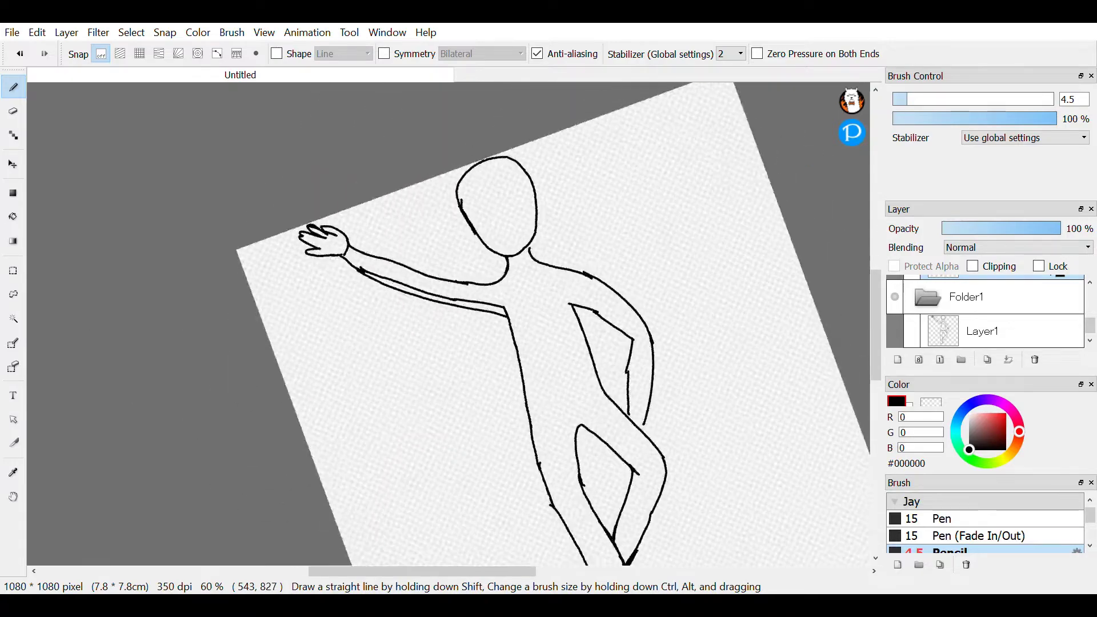
scroll(537, 512, up, 3)
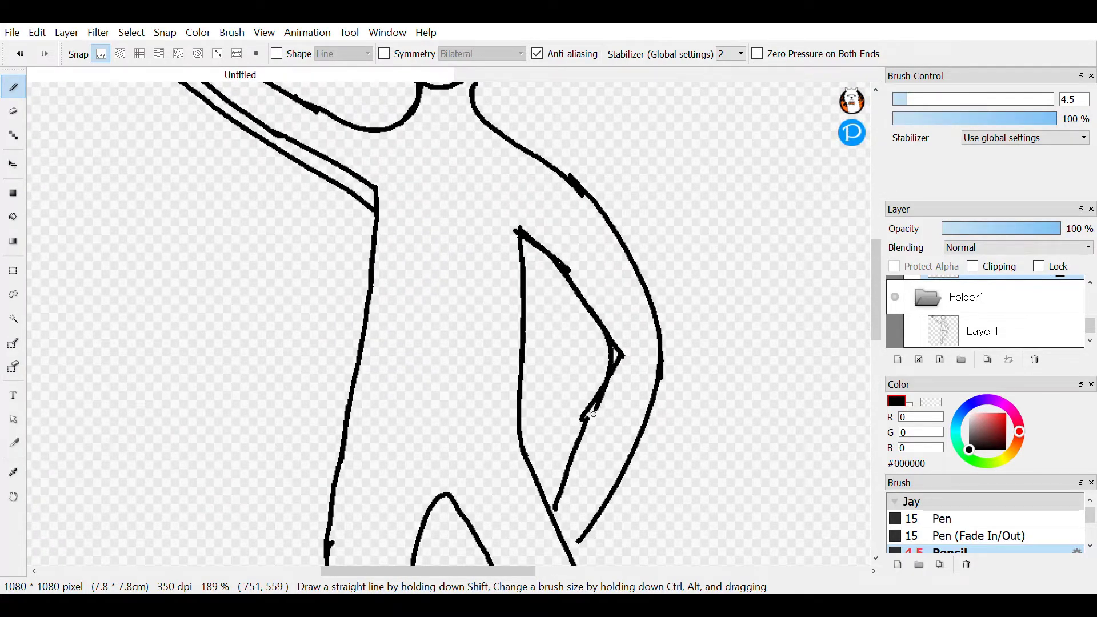
drag(594, 414, 555, 496)
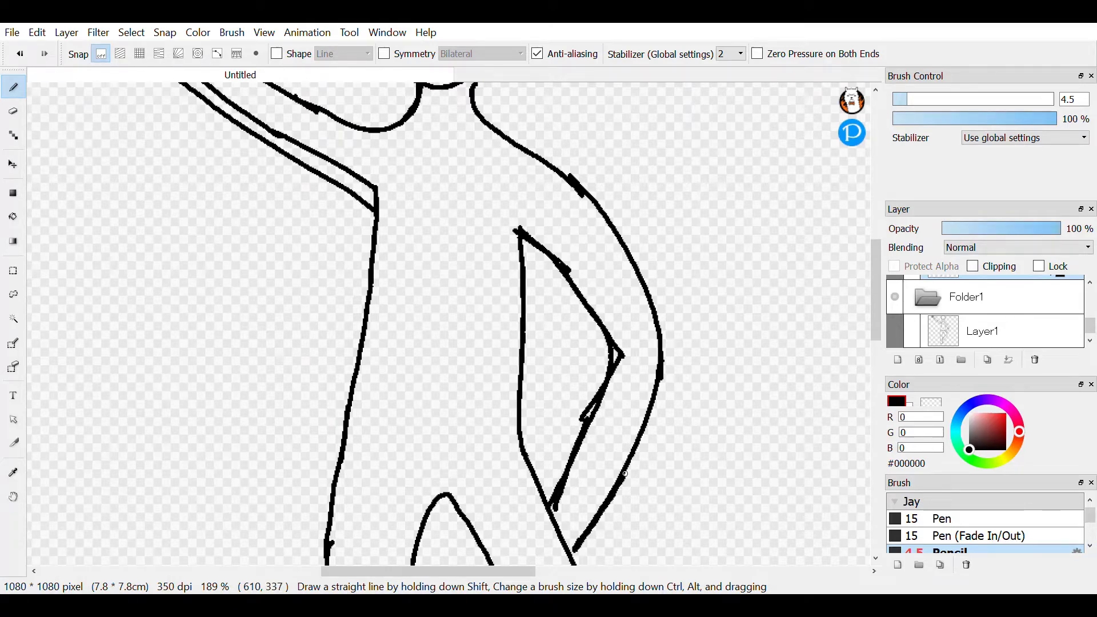
Step: Retrace the bent arm's outer contour from the neck over the shoulder and elbow down to the wrist
mouse_move(665, 363)
mouse_down()
mouse_move(642, 287)
mouse_move(529, 161)
mouse_up()
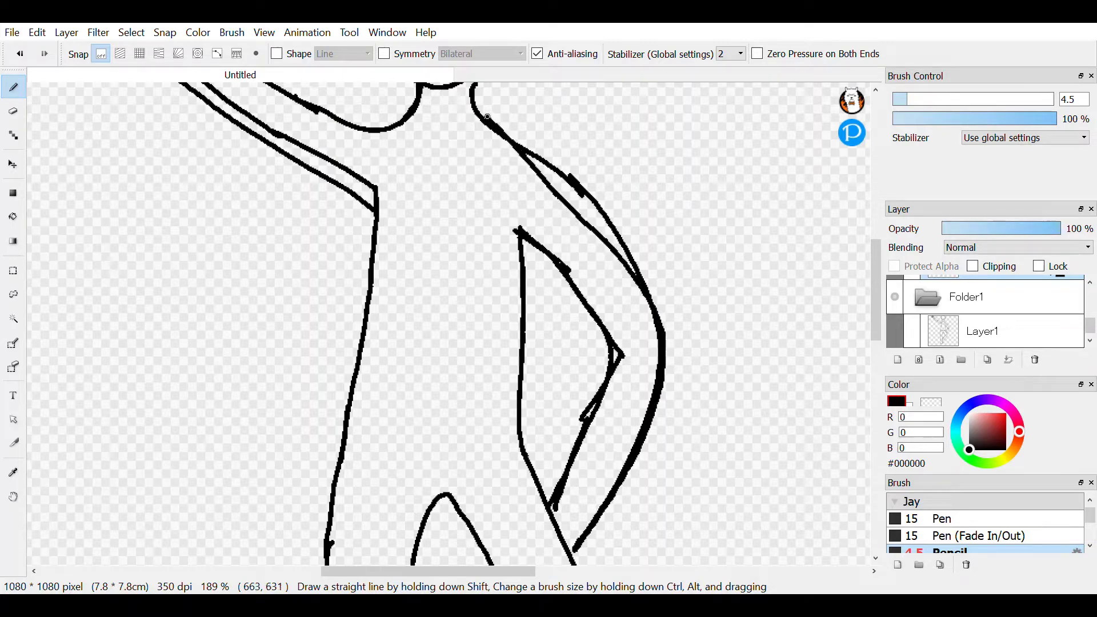
click(20, 54)
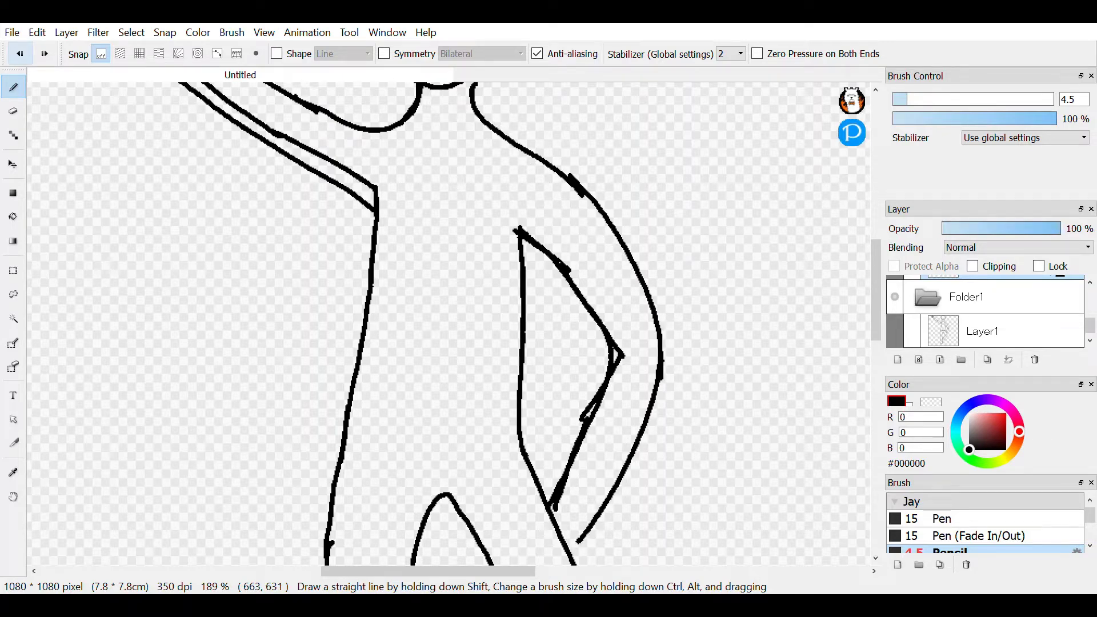
mouse_move(485, 116)
mouse_down()
mouse_move(568, 175)
mouse_move(623, 245)
mouse_move(648, 309)
mouse_up()
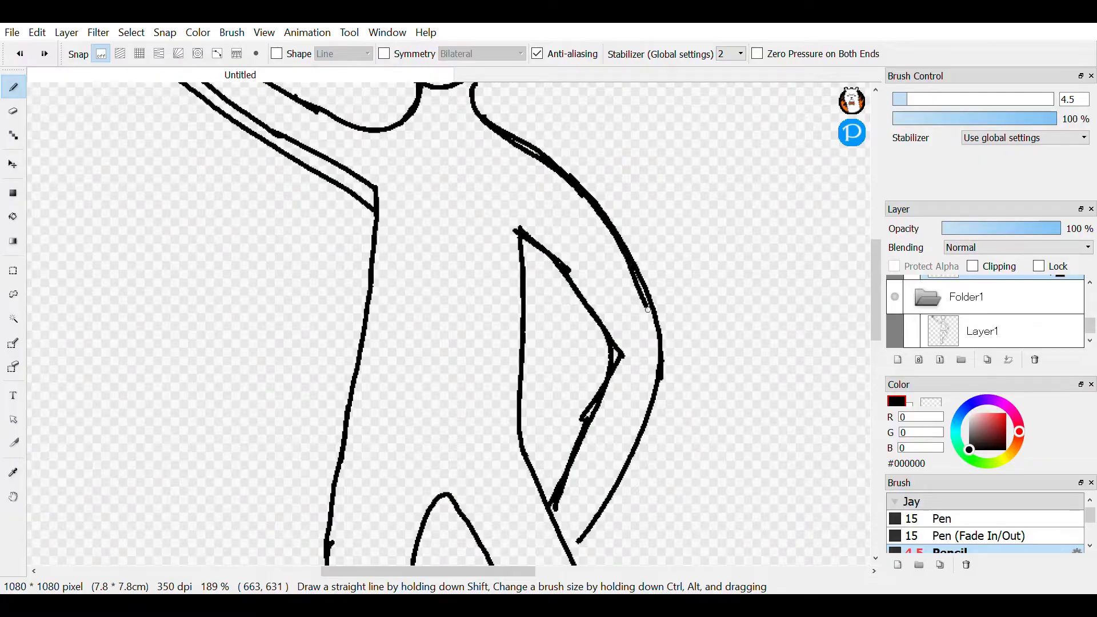
drag(655, 375, 632, 445)
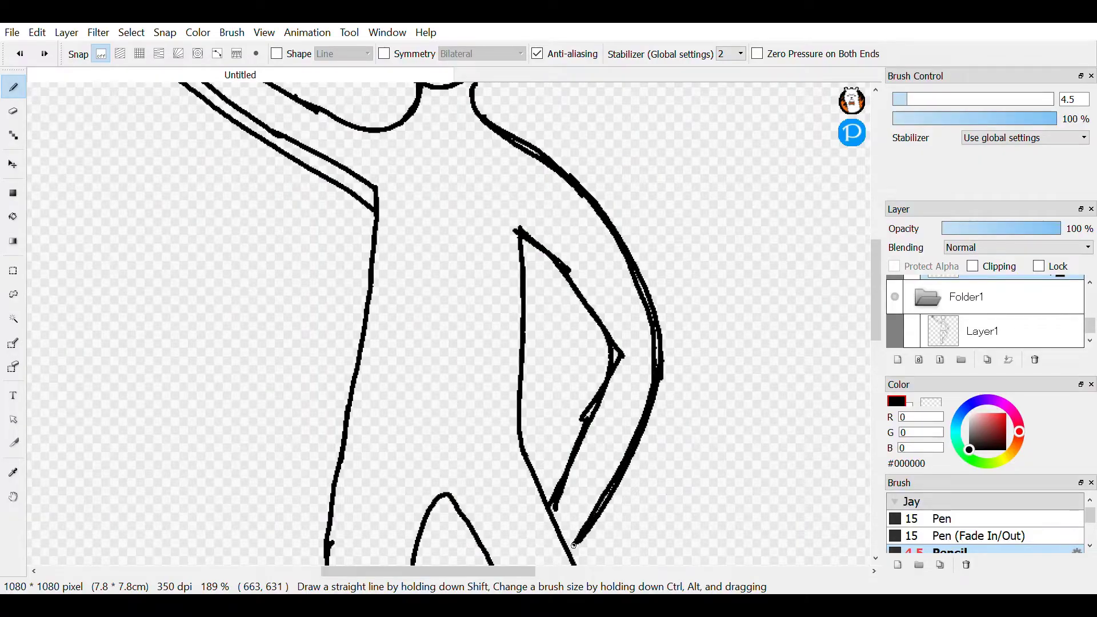
Step: Erase the old inner underside line of the raised arm from the wrist to the armpit, keeping the new outer contour
scroll(449, 325, up, 2)
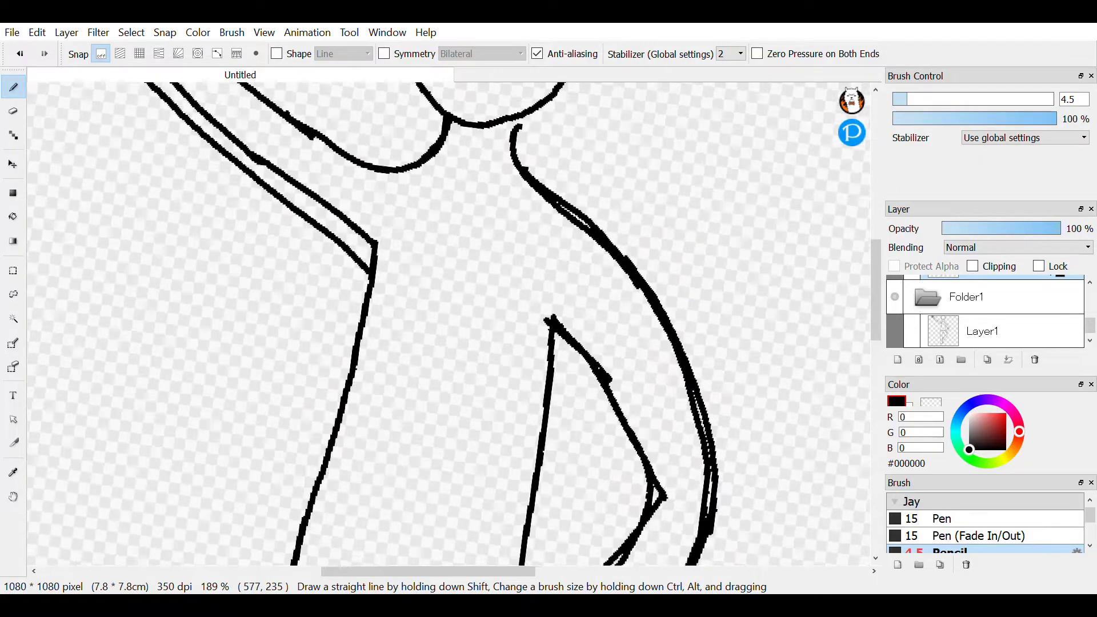
scroll(448, 325, down, 3)
scroll(448, 324, up, 3)
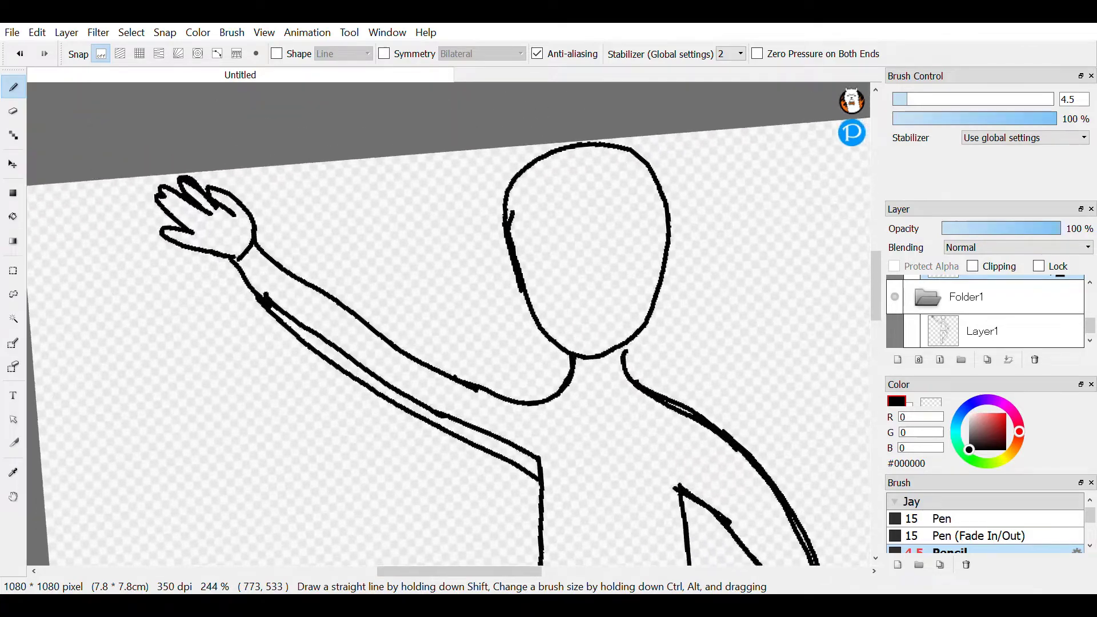
scroll(449, 324, down, 2)
scroll(449, 325, up, 2)
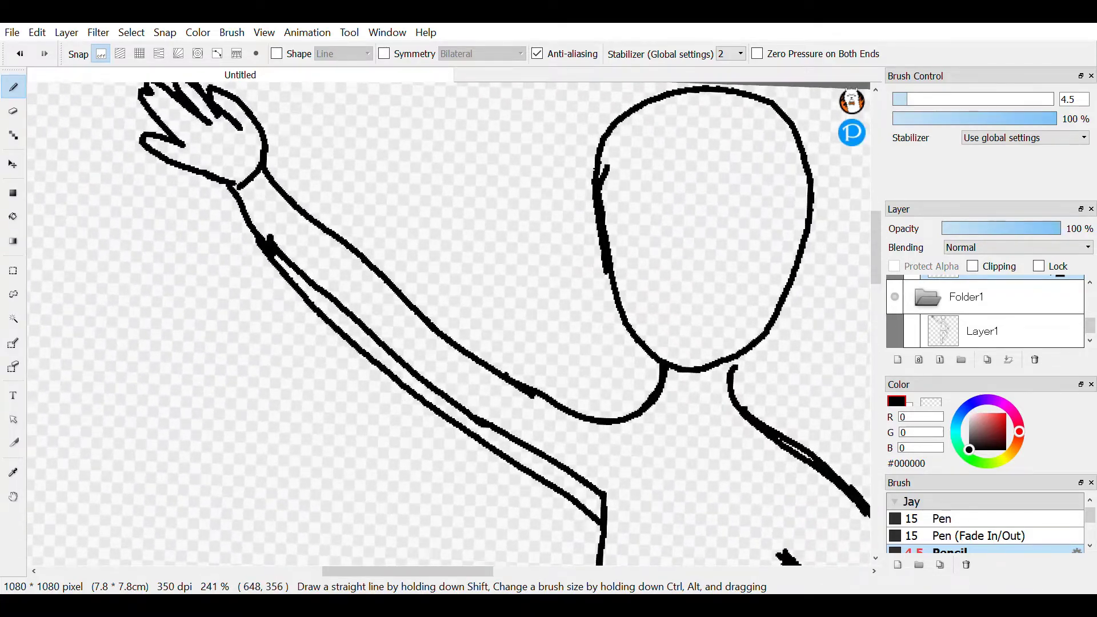
key(e)
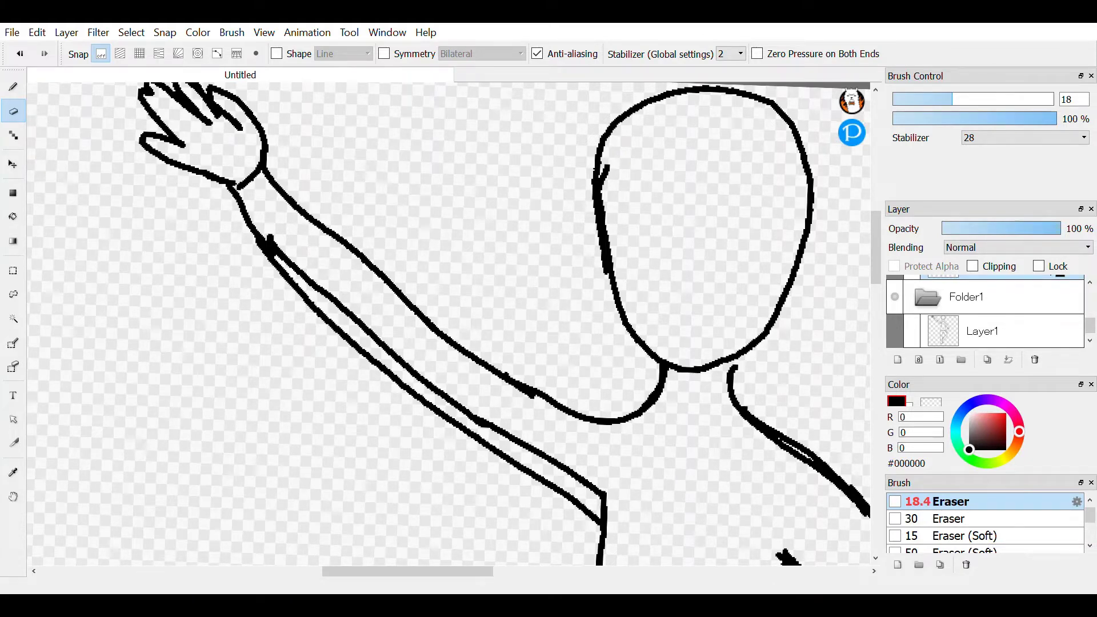
scroll(217, 274, up, 5)
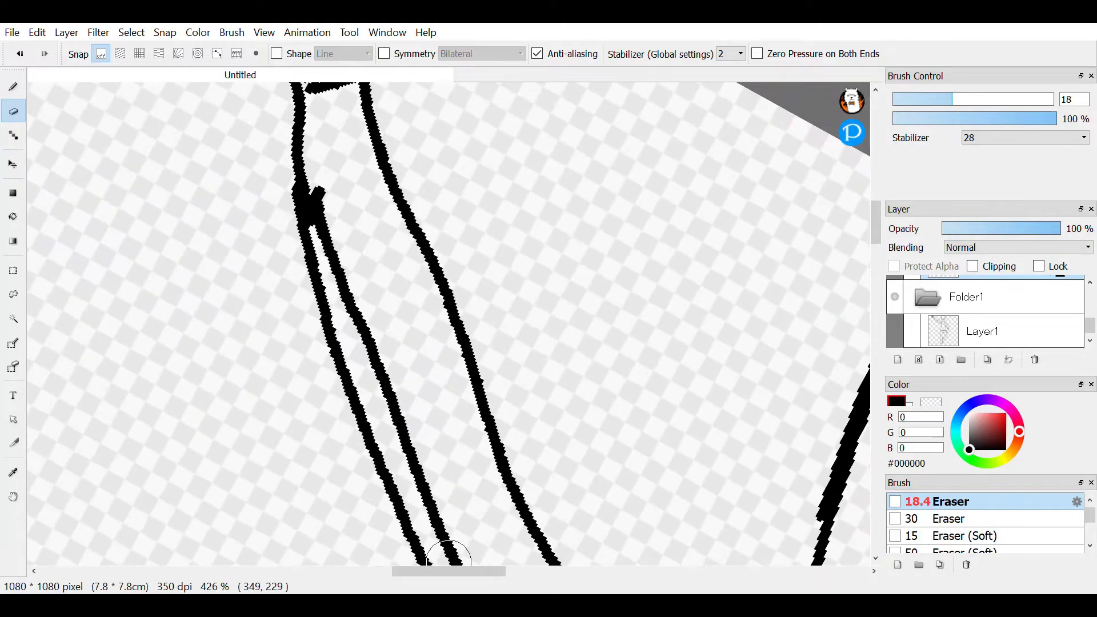
mouse_move(330, 188)
mouse_down()
mouse_move(345, 277)
mouse_move(415, 451)
mouse_up()
scroll(414, 452, down, 2)
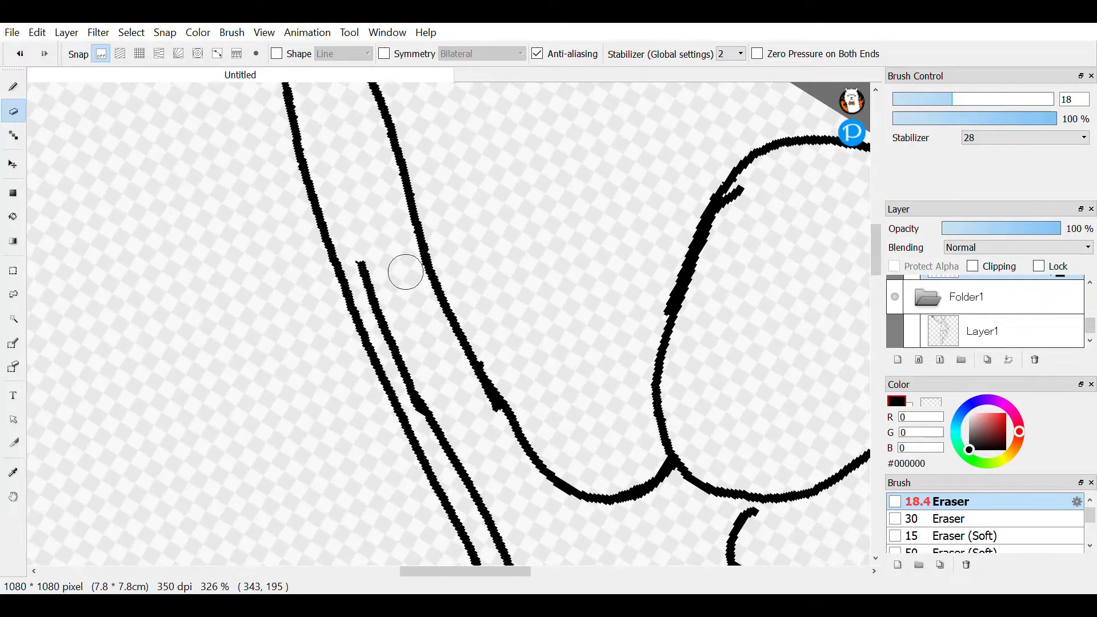
mouse_move(359, 235)
mouse_down()
mouse_move(399, 348)
mouse_move(492, 524)
mouse_up()
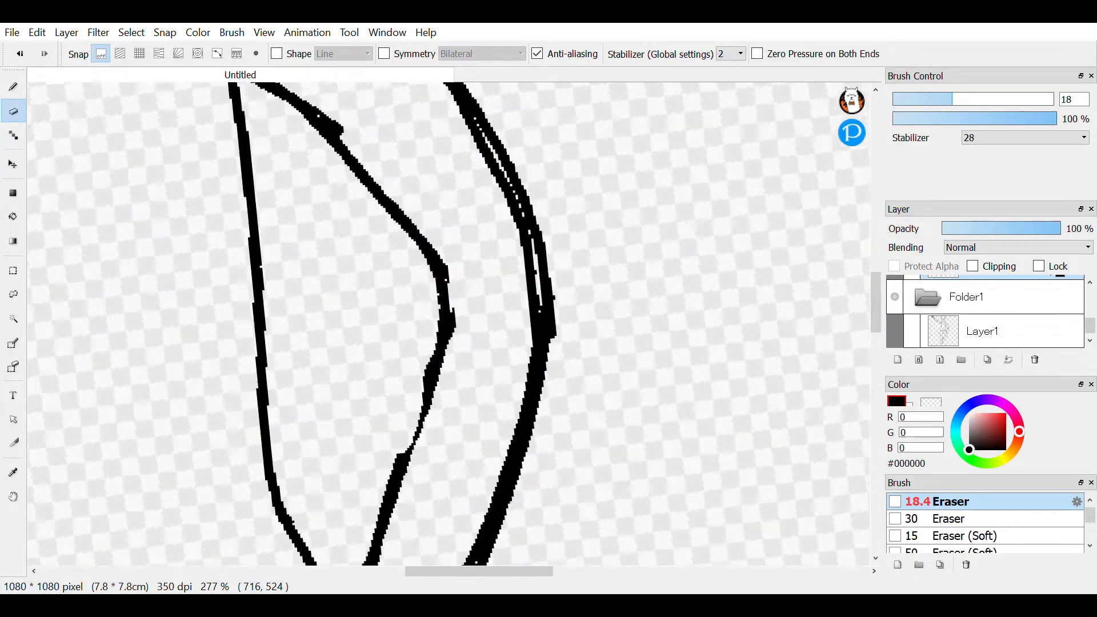
Step: Erase the doubled outer line at the bent arm's elbow and redraw that stretch as a single contour with the Pencil
scroll(541, 280, up, 4)
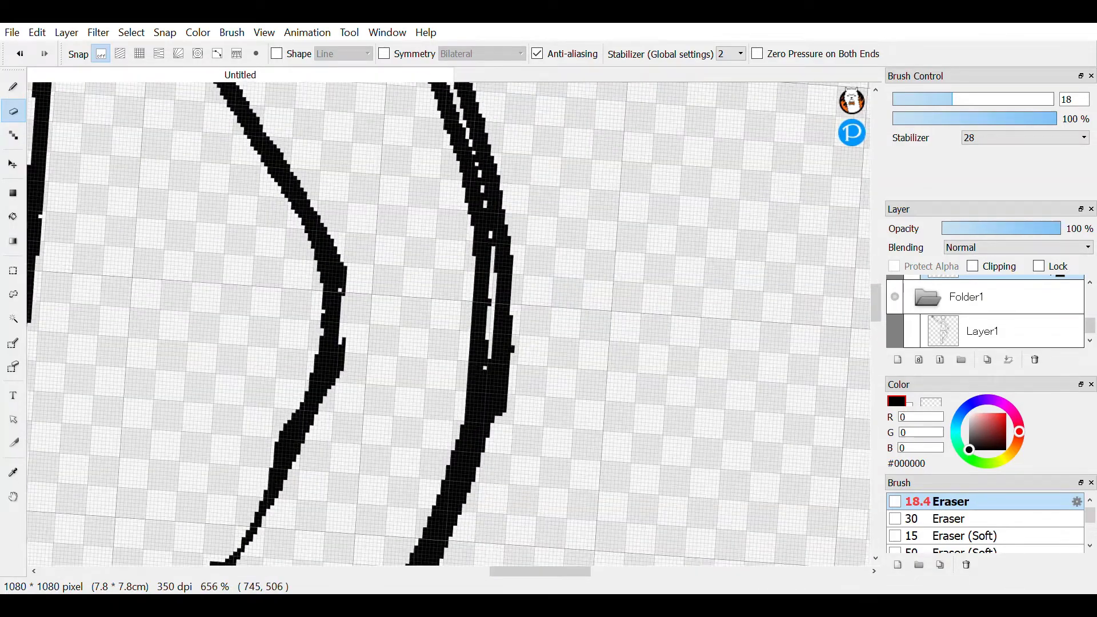
scroll(540, 280, down, 5)
scroll(540, 280, up, 6)
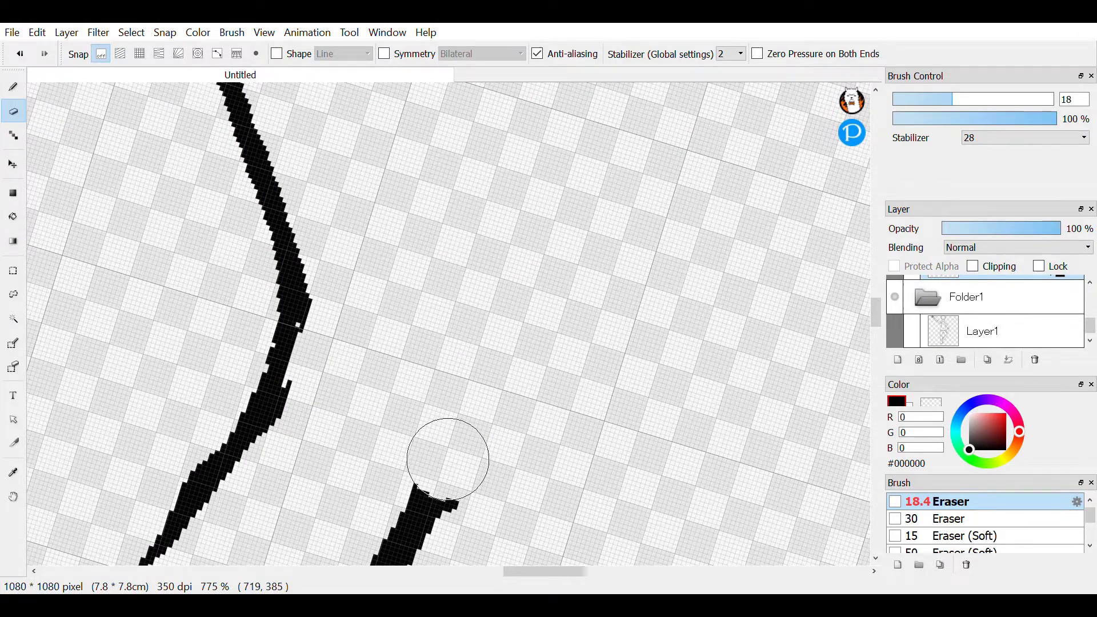
key(b)
scroll(493, 469, down, 3)
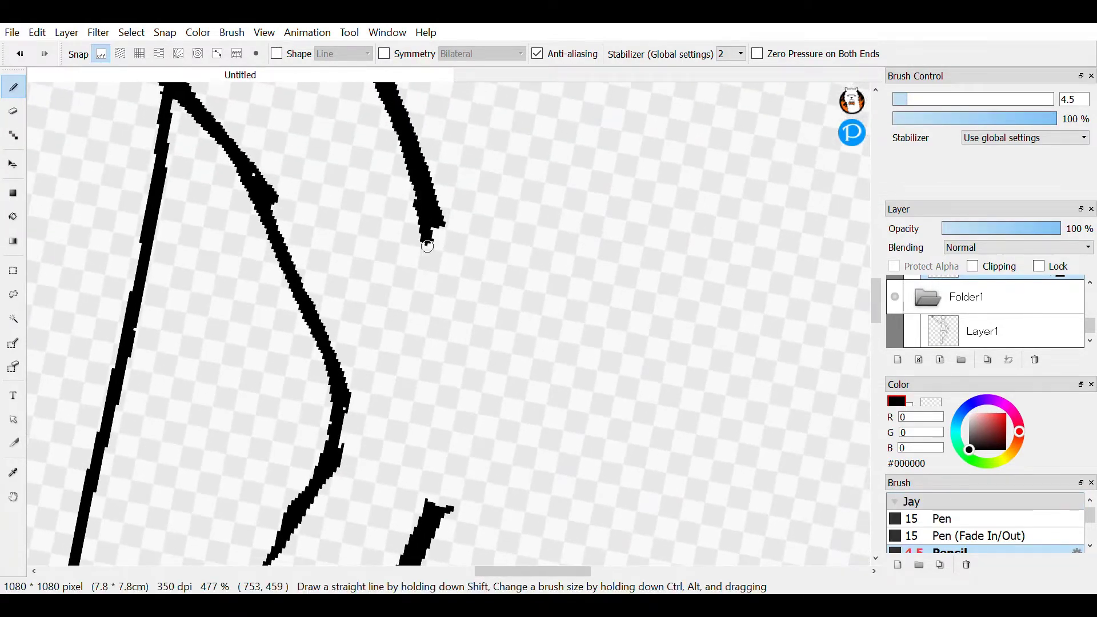
scroll(449, 324, up, 1)
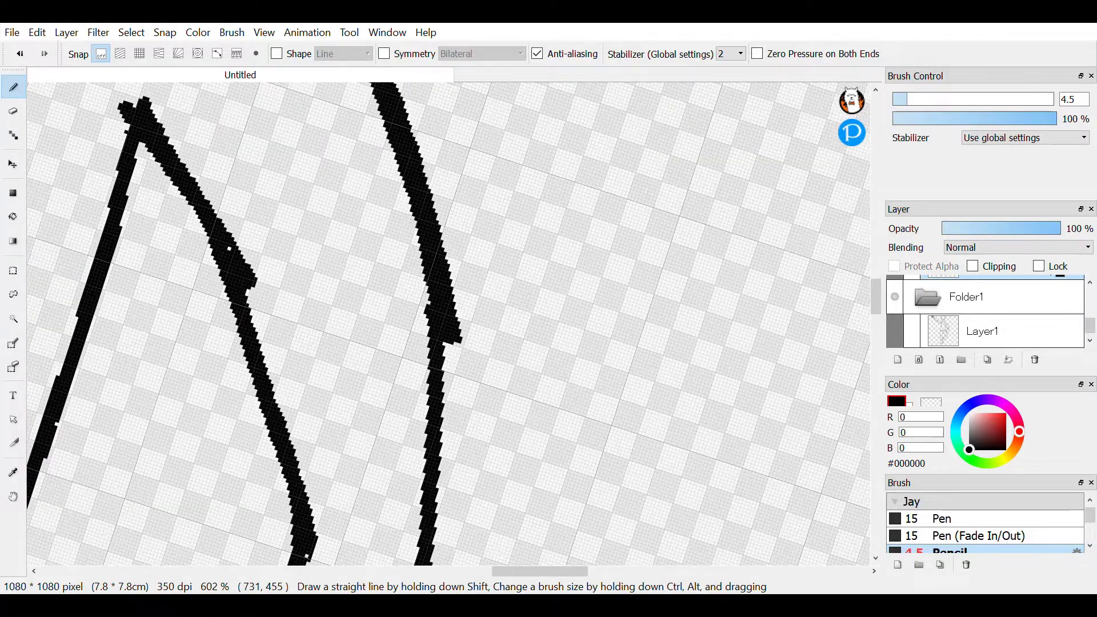
Step: Erase the outer stroke of the doubled line on the bent arm's shoulder to leave a single contour
scroll(448, 324, down, 4)
scroll(449, 323, up, 2)
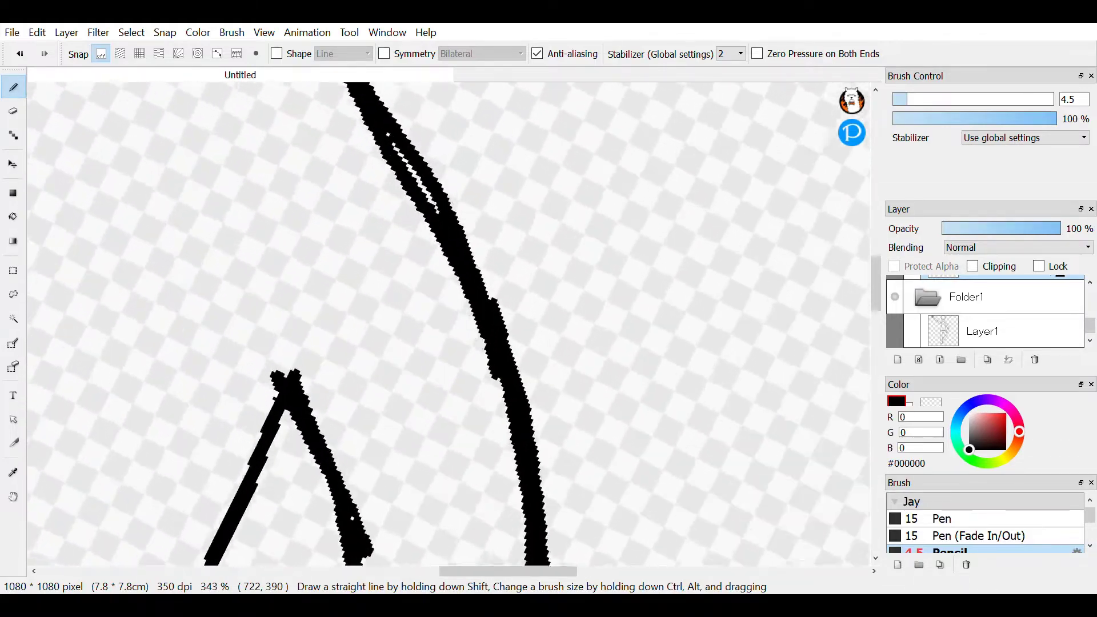
scroll(462, 226, up, 1)
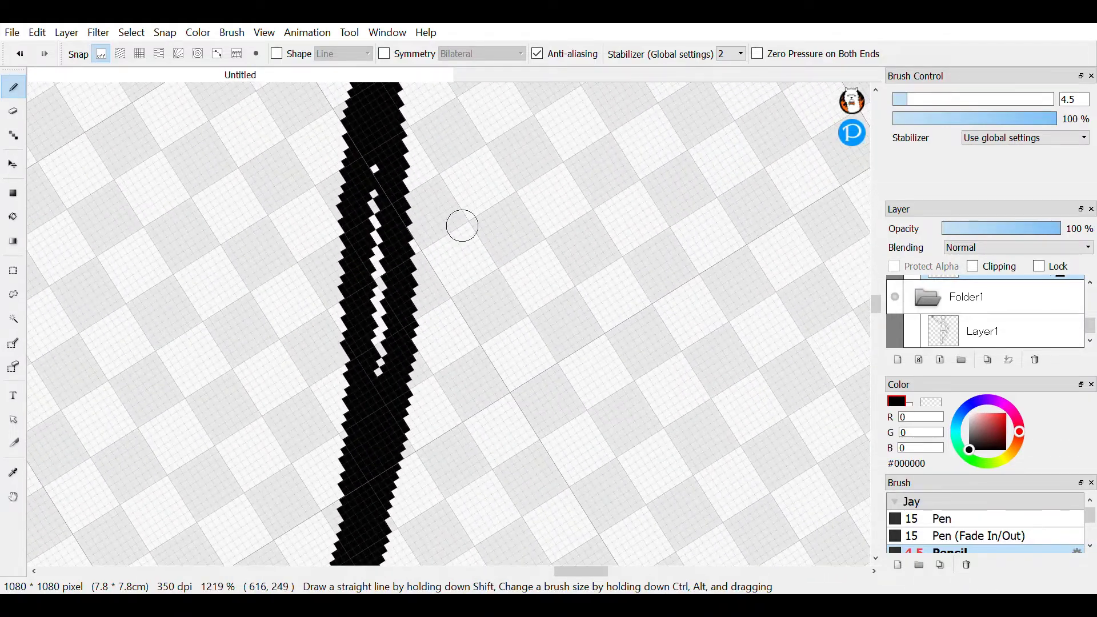
key(e)
drag(437, 91, 450, 321)
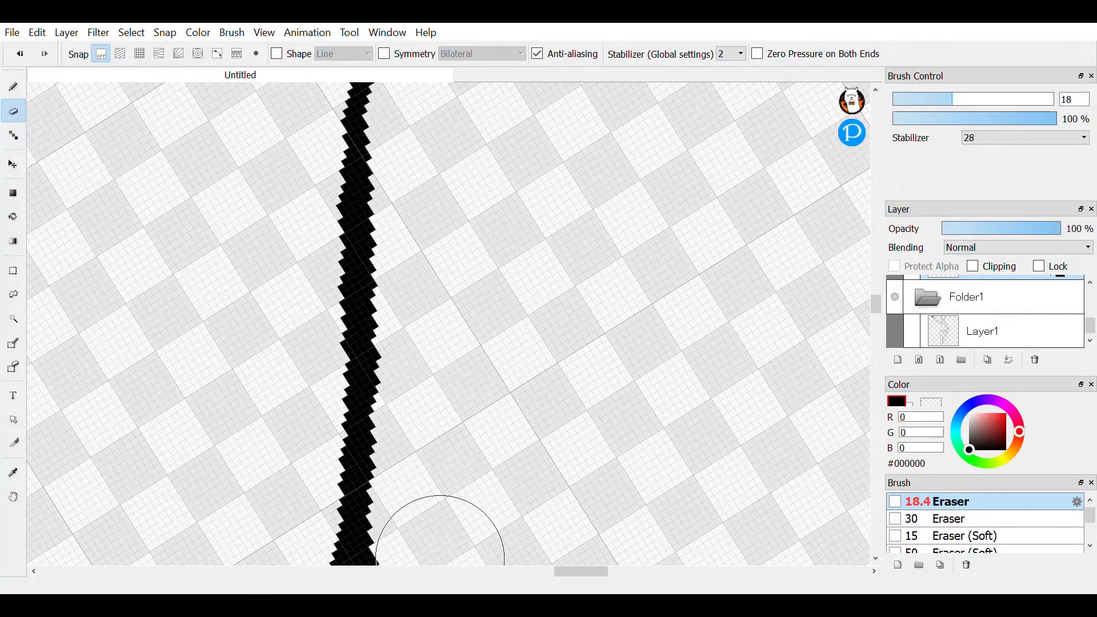
scroll(441, 560, down, 4)
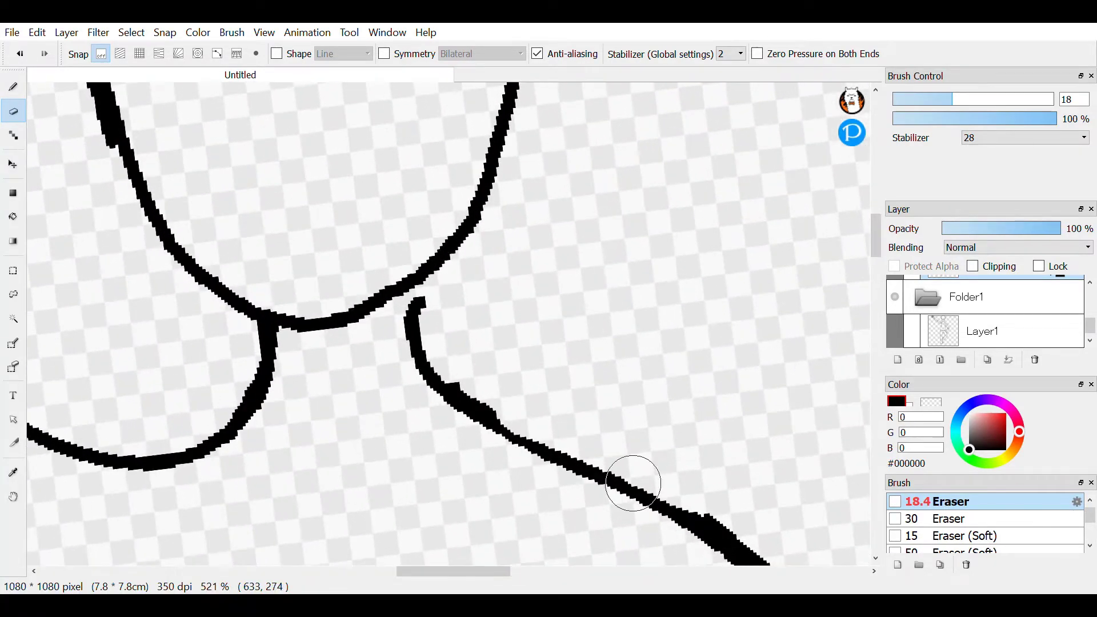
Step: Connect the bent-arm side of the neck to the head outline with the Pencil and thicken the line down the neck and shoulder
scroll(634, 483, up, 2)
key(b)
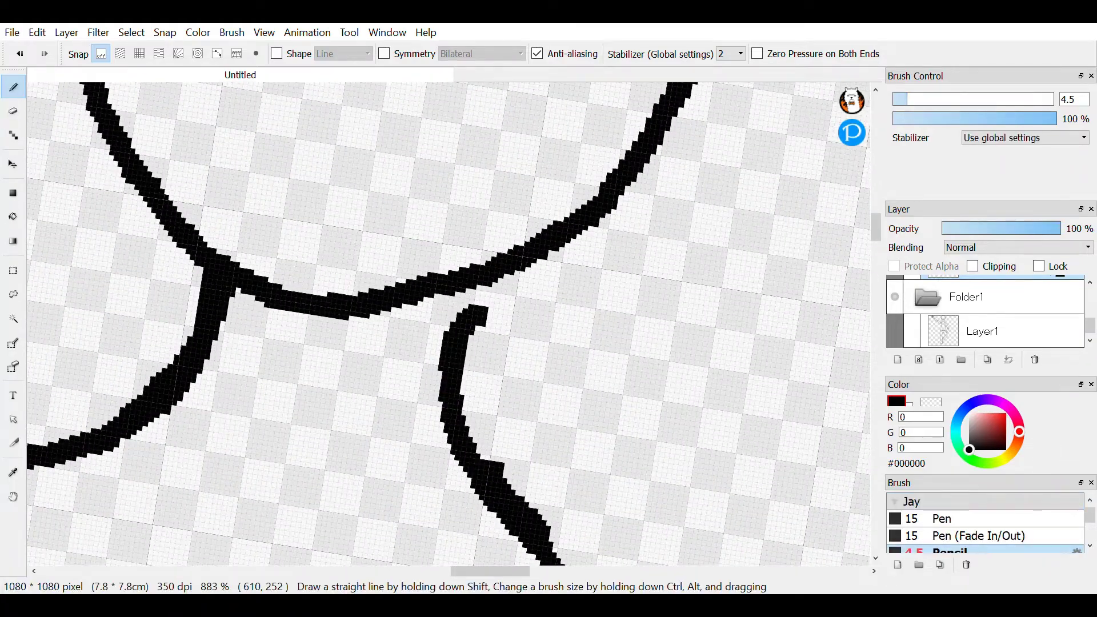
drag(460, 354, 485, 451)
scroll(449, 324, down, 4)
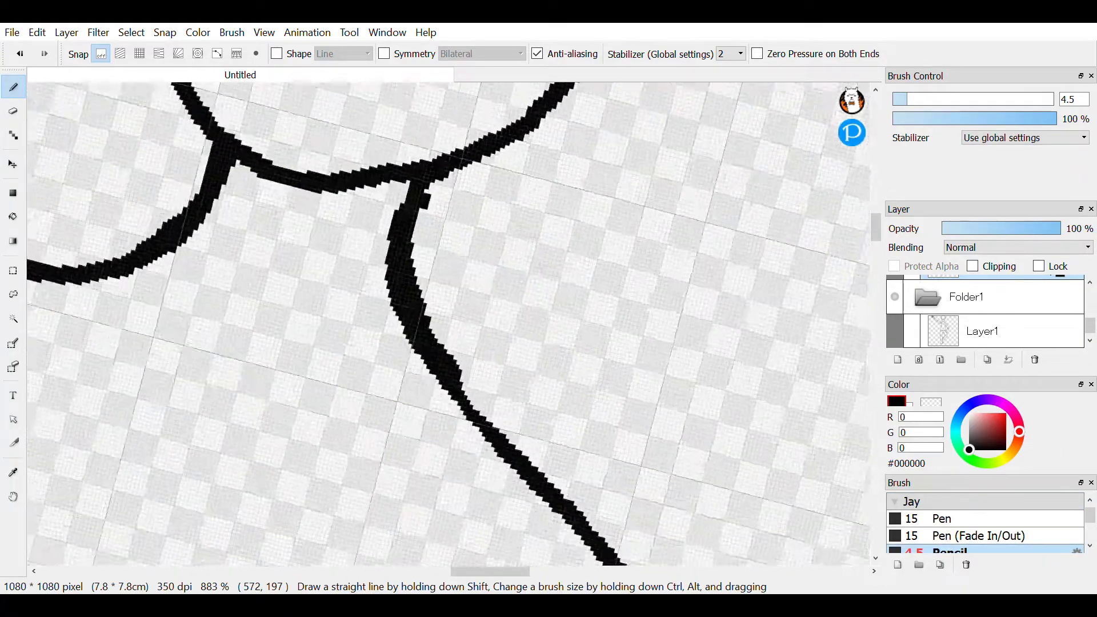
drag(424, 197, 431, 324)
scroll(455, 479, down, 3)
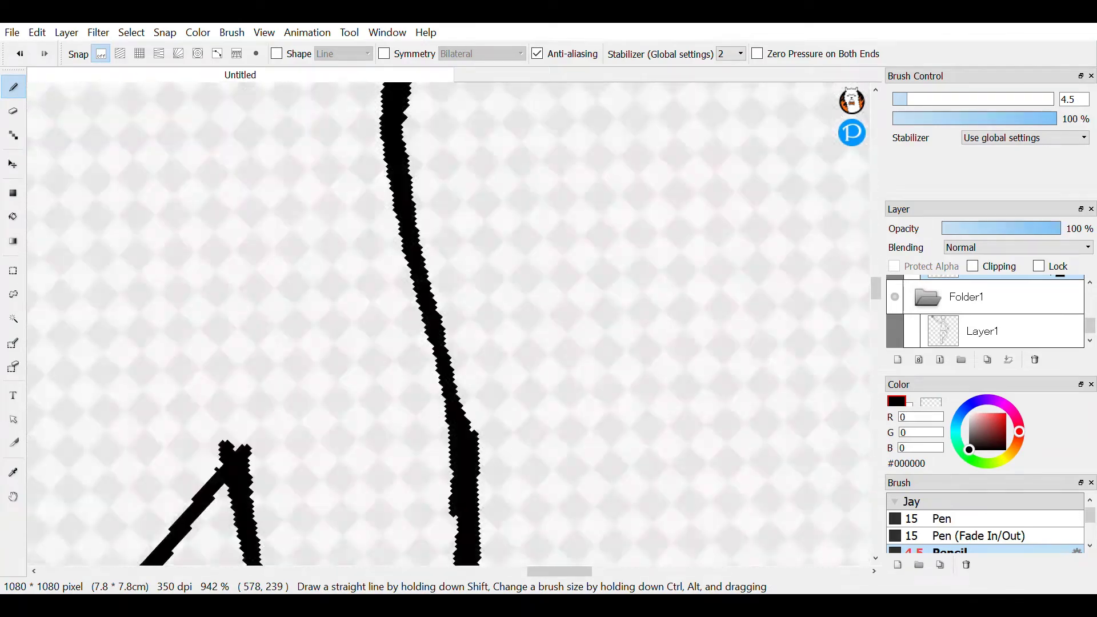
drag(420, 202, 468, 380)
scroll(467, 441, down, 6)
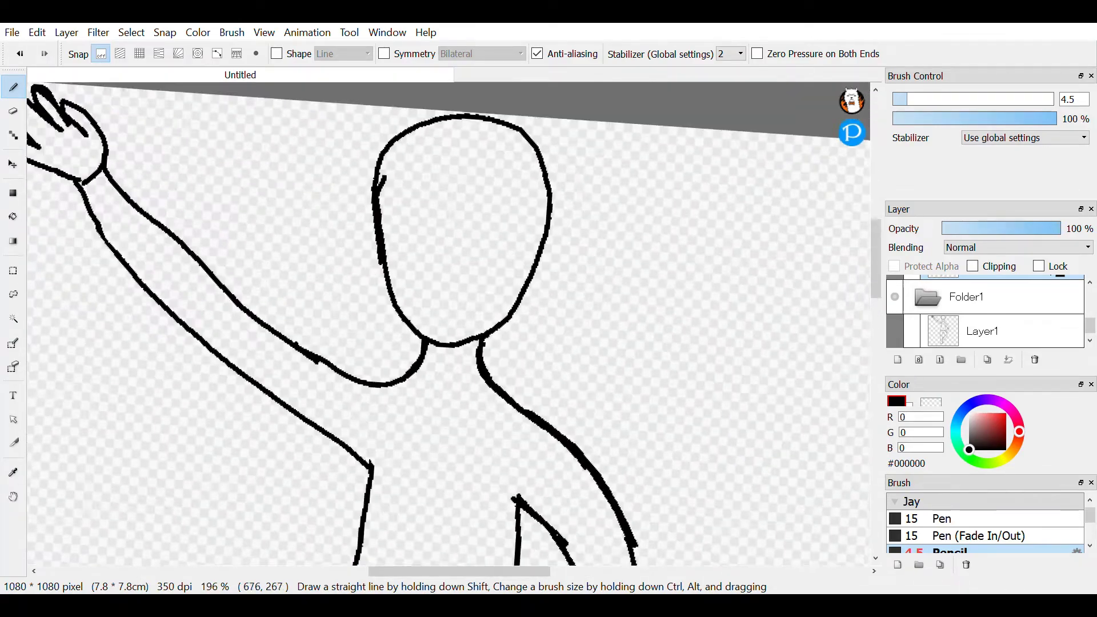
Step: Draw a short line down the middle of the raised hand's widest finger to divide it into two fingers
scroll(723, 296, up, 3)
scroll(486, 297, up, 8)
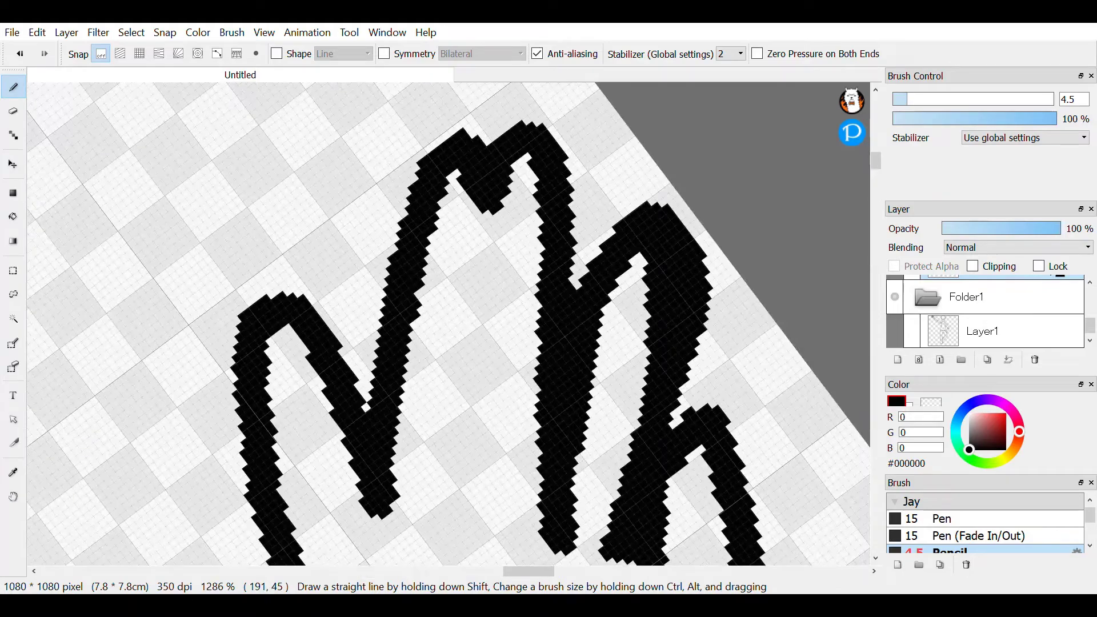
click(484, 267)
drag(485, 287, 476, 414)
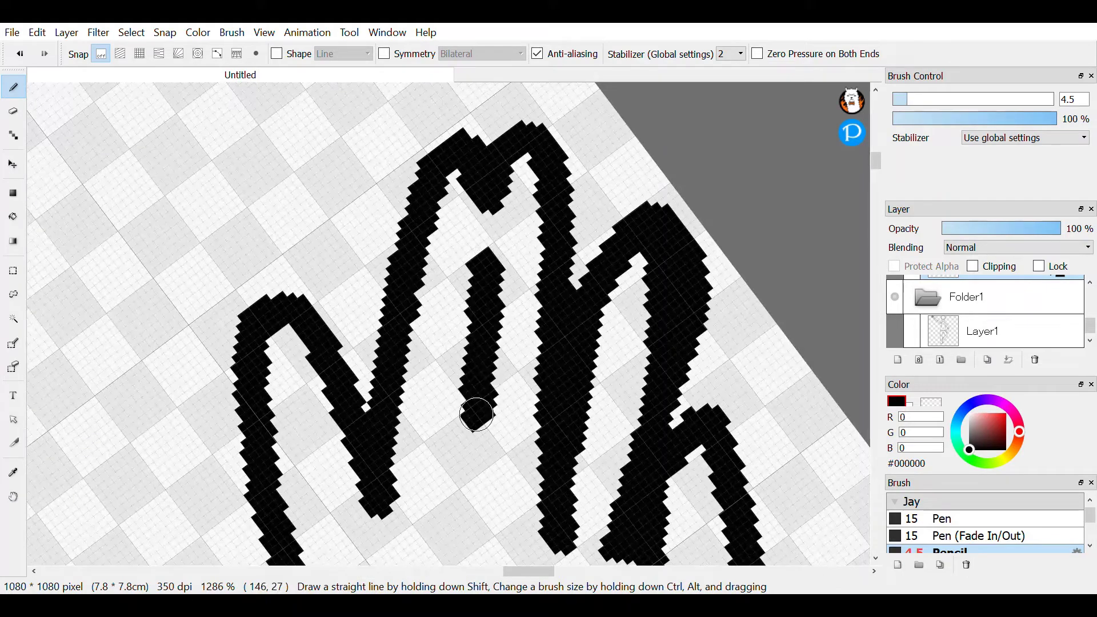
scroll(476, 414, down, 4)
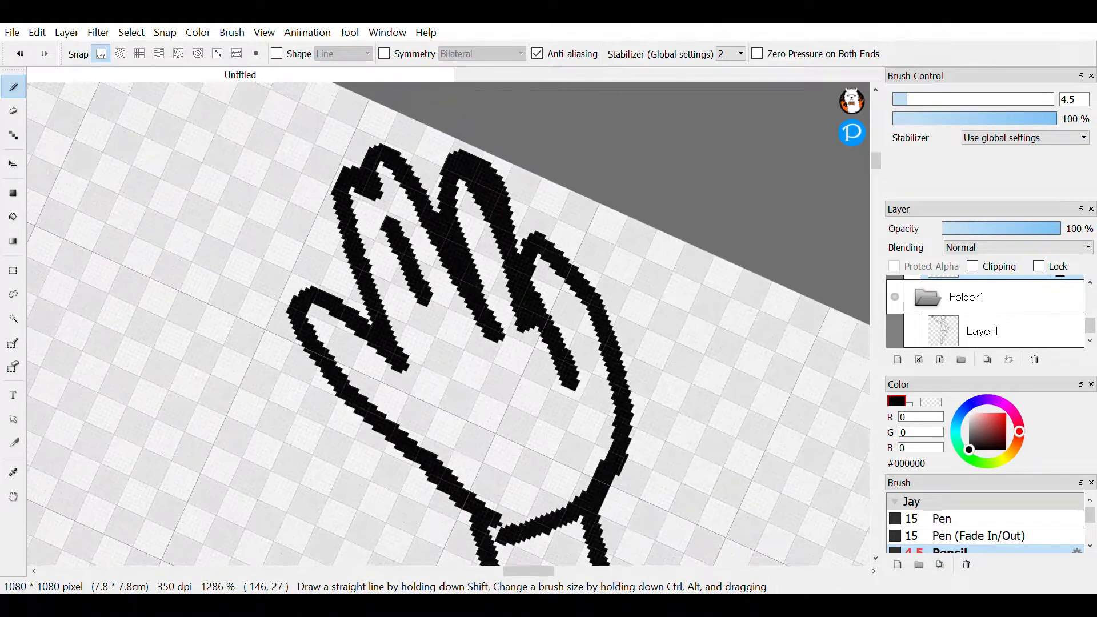
scroll(476, 414, up, 6)
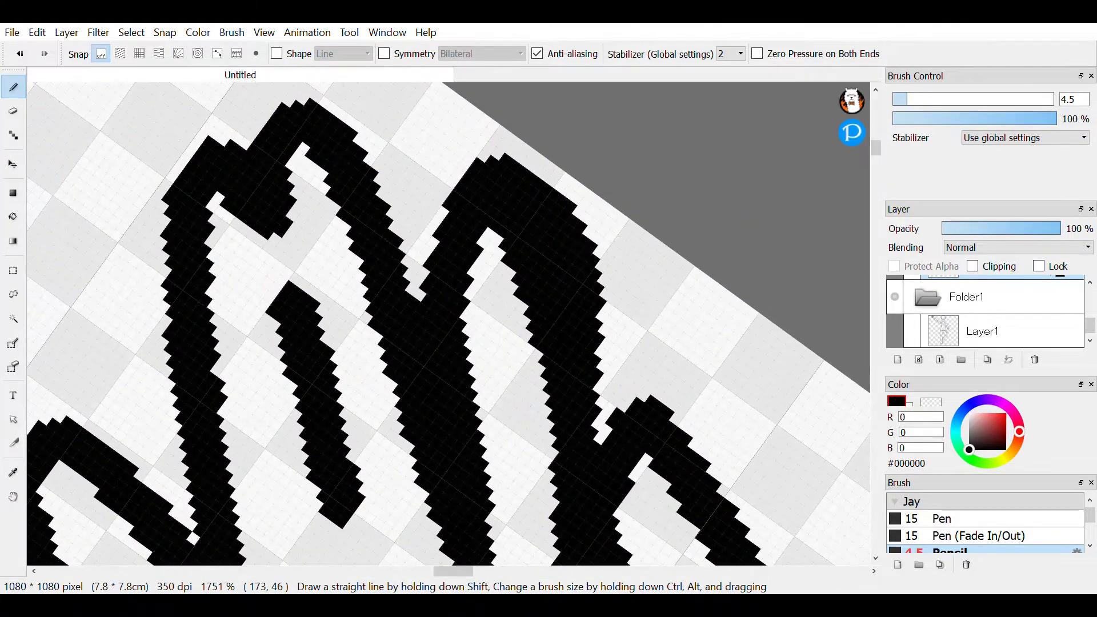
Step: Erase the thick tip of the raised hand's finger next to the divided pair and redraw it with a thinner line
key(e)
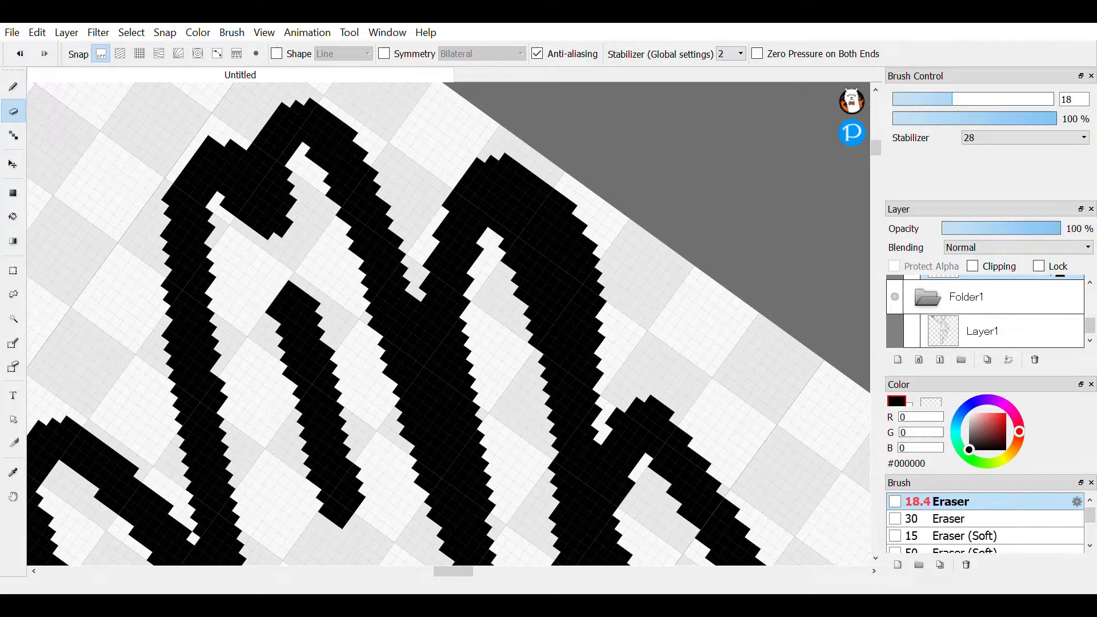
mouse_move(555, 171)
mouse_down()
mouse_move(624, 178)
mouse_move(656, 248)
mouse_move(659, 285)
mouse_up()
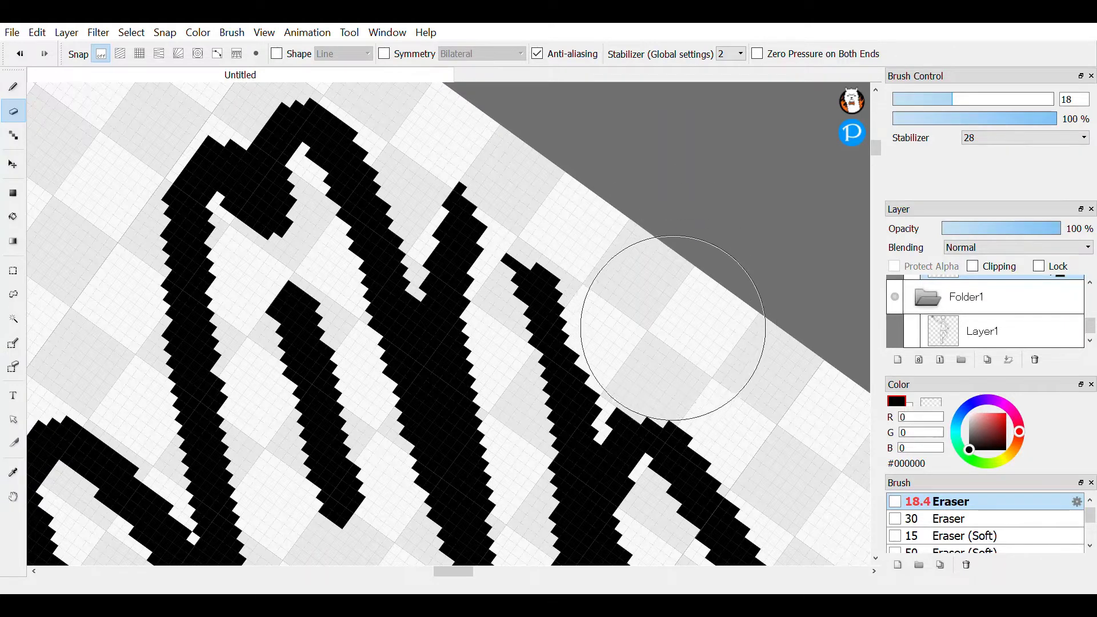
key(b)
mouse_move(474, 237)
mouse_down()
mouse_move(453, 213)
mouse_move(524, 299)
mouse_move(540, 352)
mouse_up()
scroll(448, 324, down, 8)
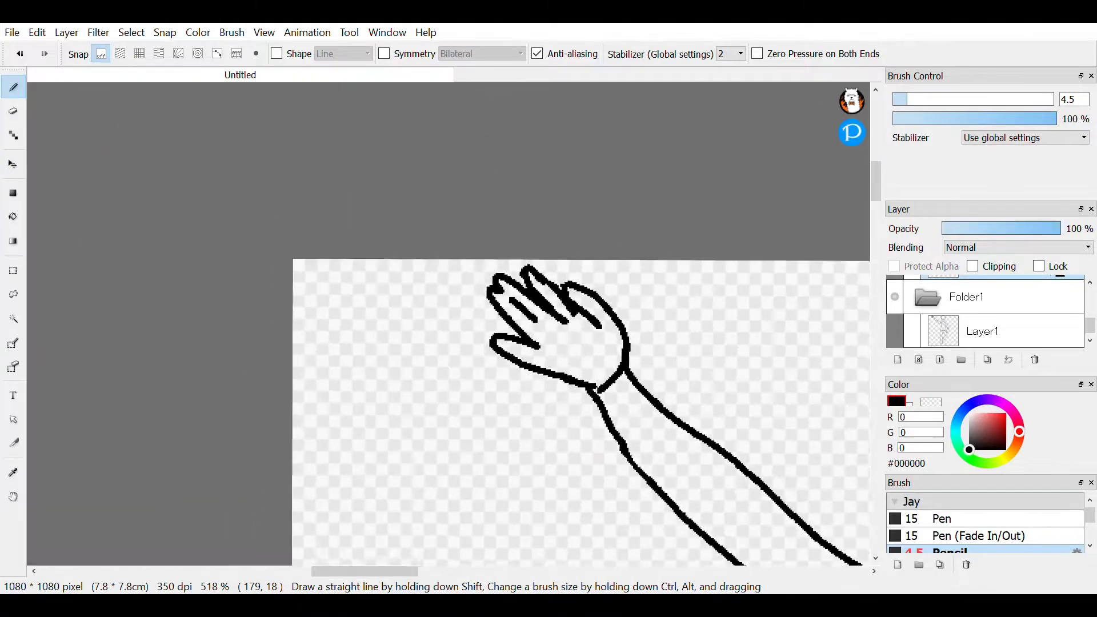
scroll(654, 331, up, 4)
Step: Examine the whole figure's outline, checking the arms, torso and legs
scroll(692, 402, down, 10)
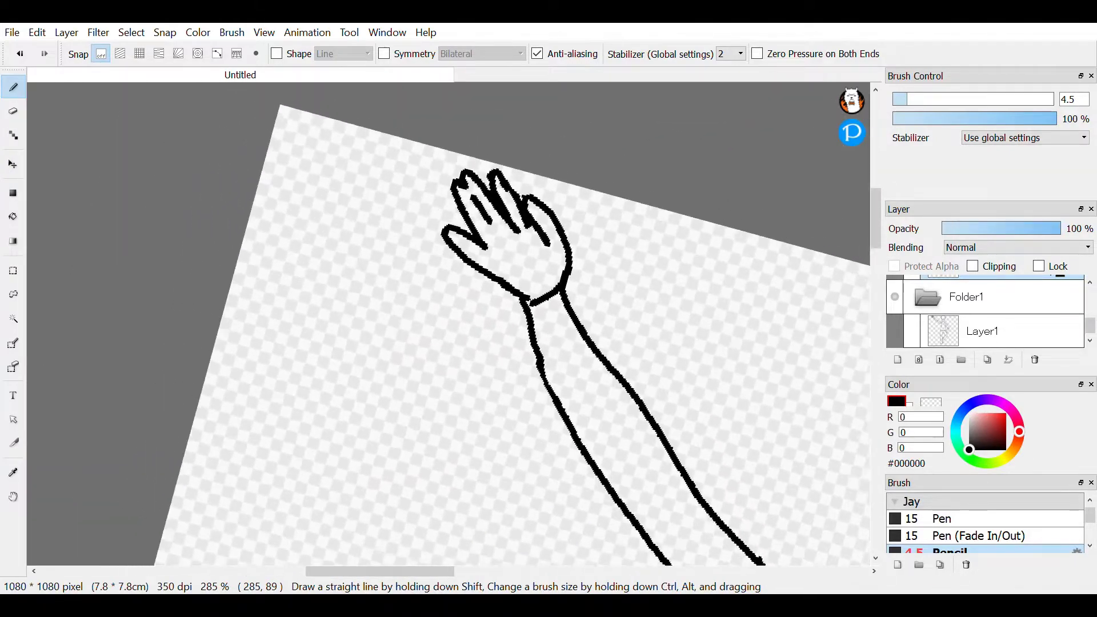
scroll(731, 392, down, 2)
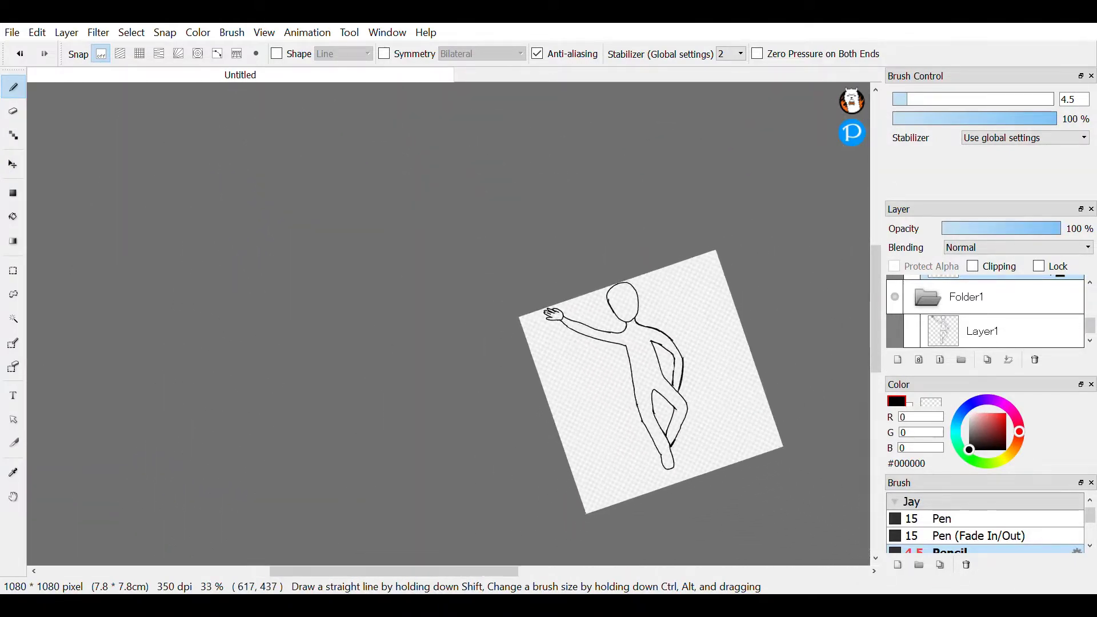
scroll(764, 515, up, 5)
scroll(764, 503, down, 1)
scroll(784, 492, up, 1)
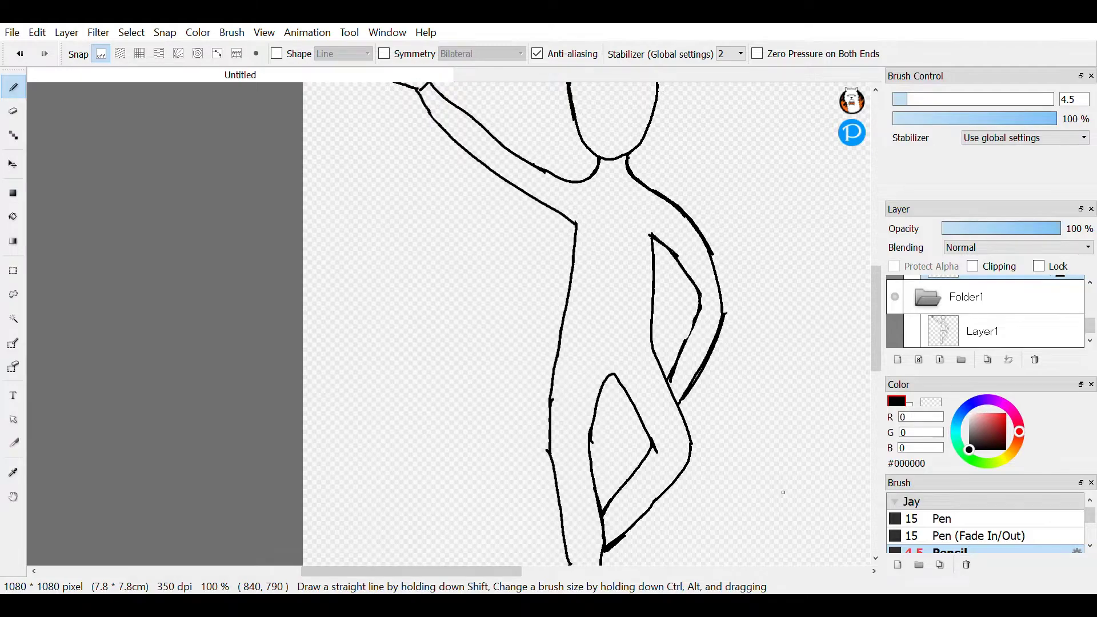
scroll(784, 492, down, 2)
scroll(717, 251, up, 2)
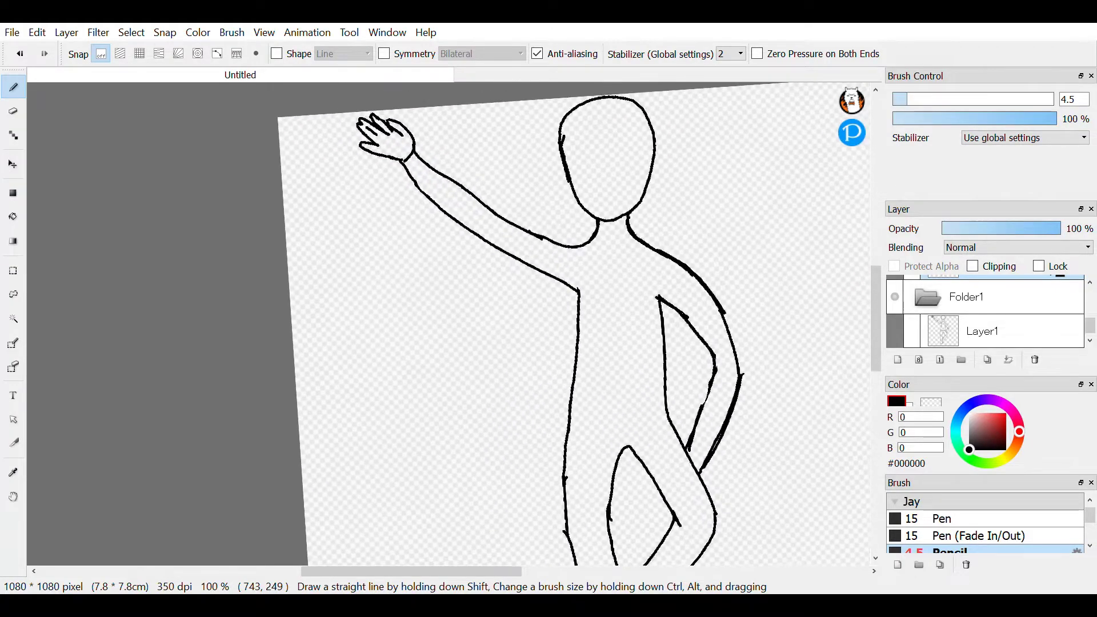
scroll(737, 240, up, 1)
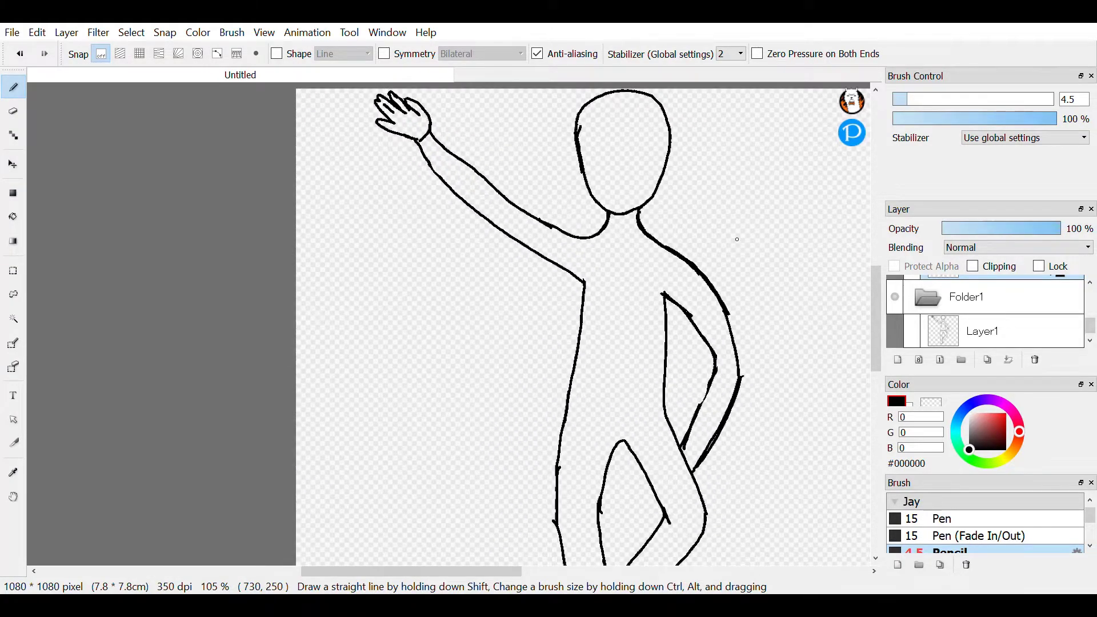
Step: Place small Pencil guide dots down the centre of the face for the nose bridge, nose and mouth
scroll(738, 239, up, 2)
scroll(807, 382, up, 5)
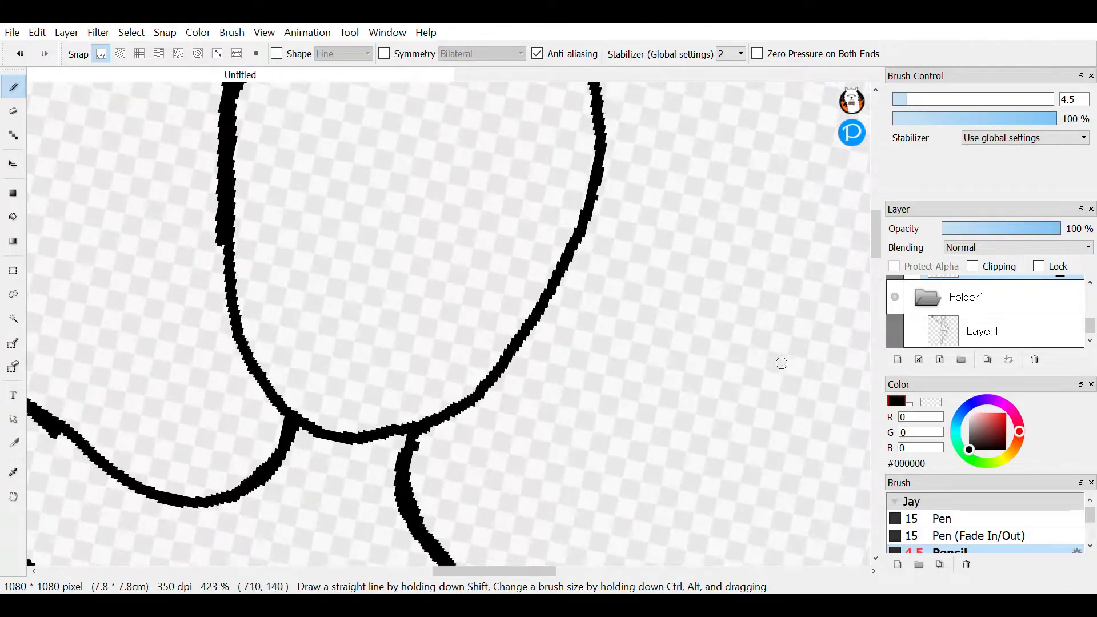
scroll(781, 362, down, 1)
scroll(781, 362, up, 1)
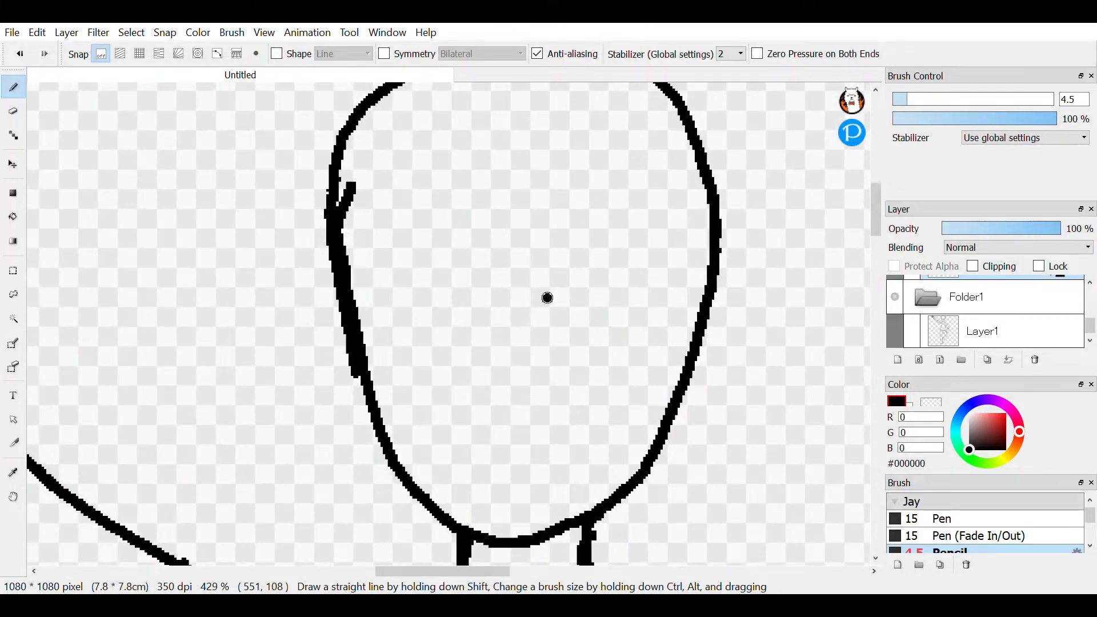
scroll(521, 476, up, 8)
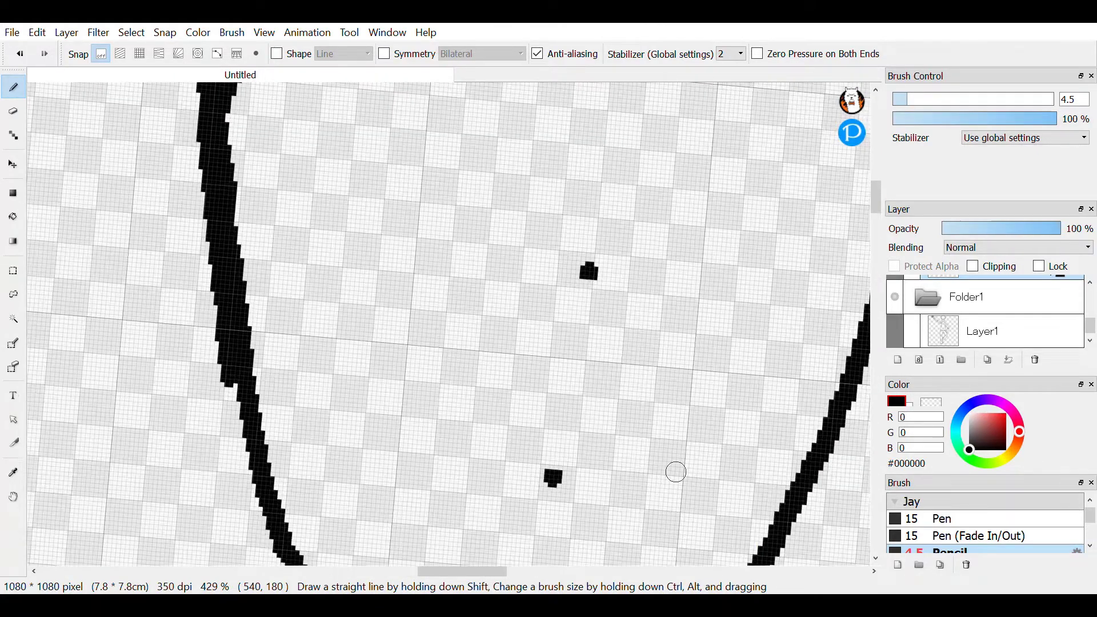
scroll(728, 274, down, 1)
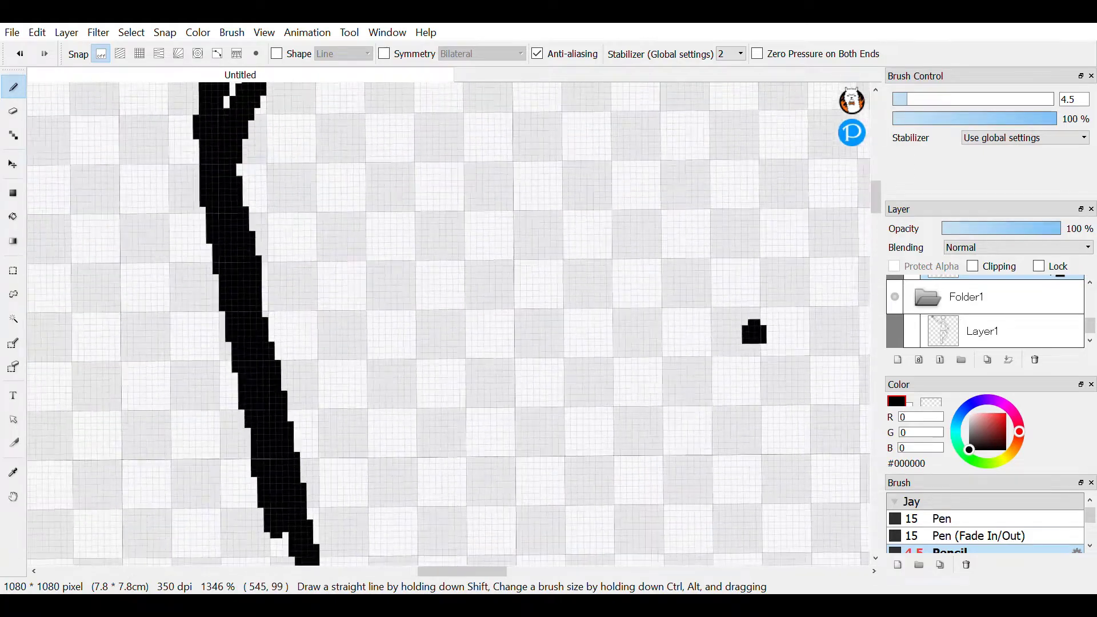
Step: Draw the eye on the raised-arm side with an arched upper lid, outer corner, short lower lid and rounded iris
scroll(728, 275, up, 4)
scroll(759, 231, up, 1)
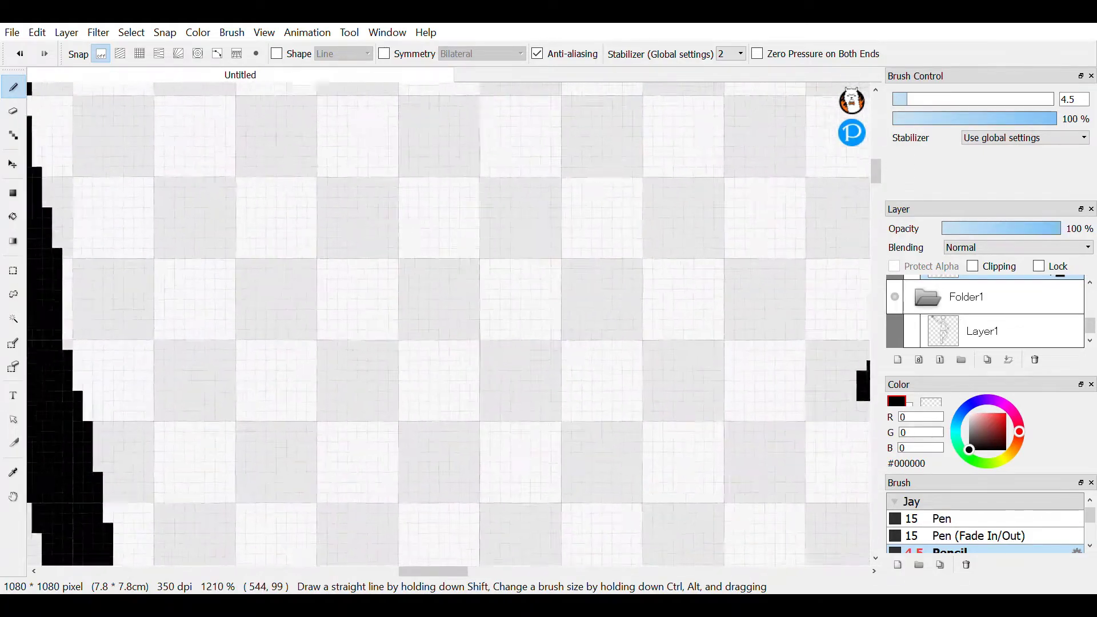
mouse_move(150, 263)
mouse_down()
mouse_move(409, 179)
mouse_move(619, 227)
mouse_up()
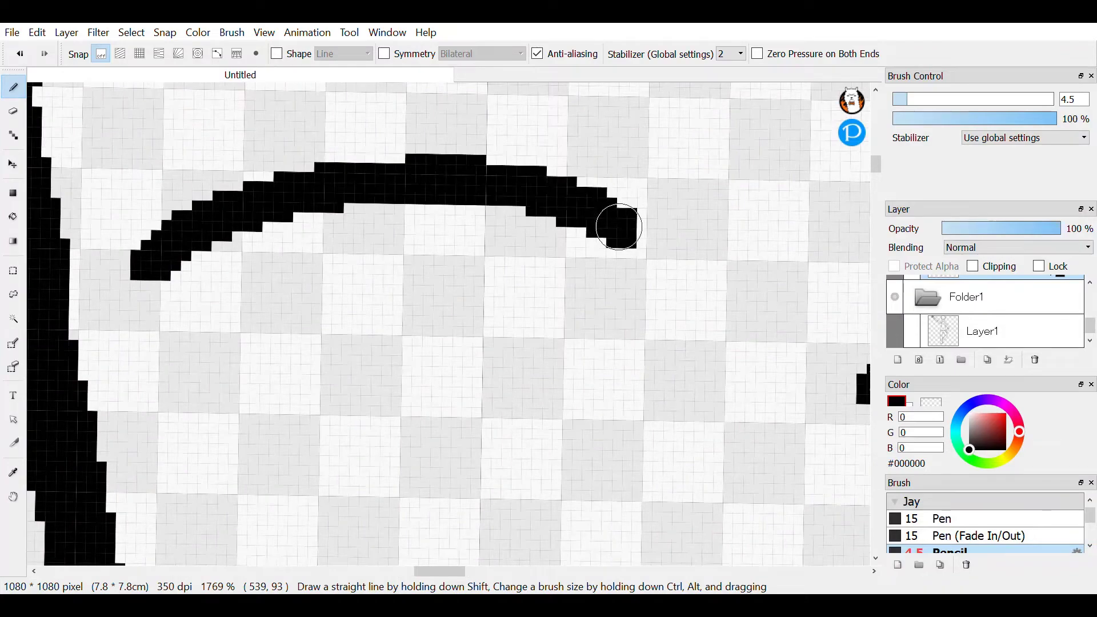
mouse_move(140, 251)
mouse_down()
mouse_move(147, 324)
mouse_move(198, 413)
mouse_up()
drag(280, 425, 503, 437)
mouse_move(335, 166)
mouse_down()
mouse_move(326, 362)
mouse_move(532, 301)
mouse_move(461, 206)
mouse_up()
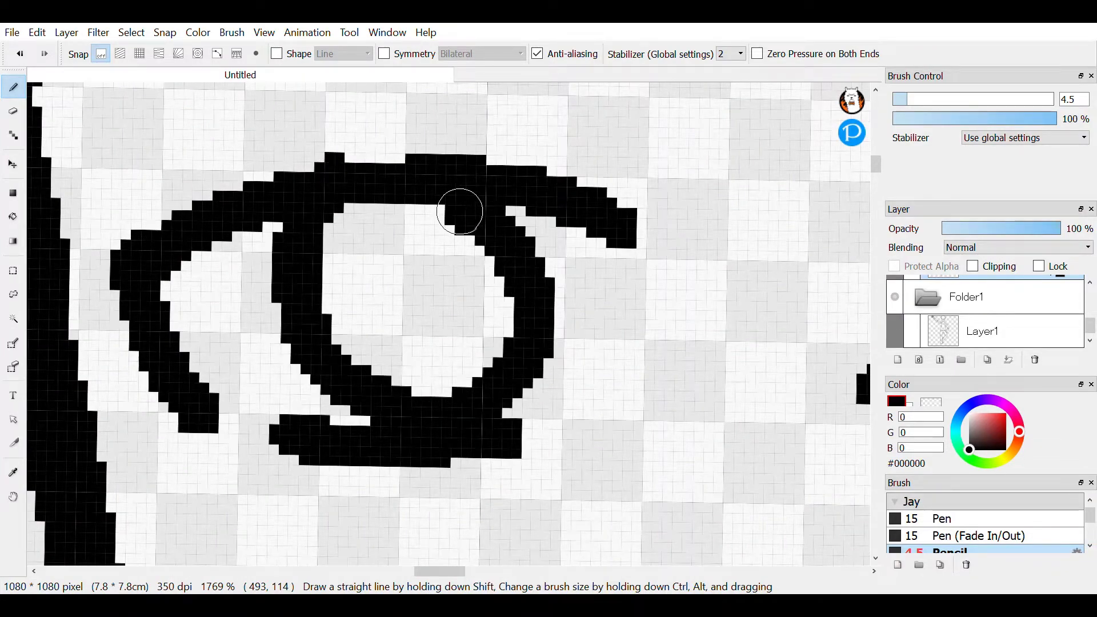
Step: Draw the matching eye on the bent-arm side with lids, iris and a highlight outline inside the iris
scroll(514, 313, down, 3)
scroll(312, 254, up, 2)
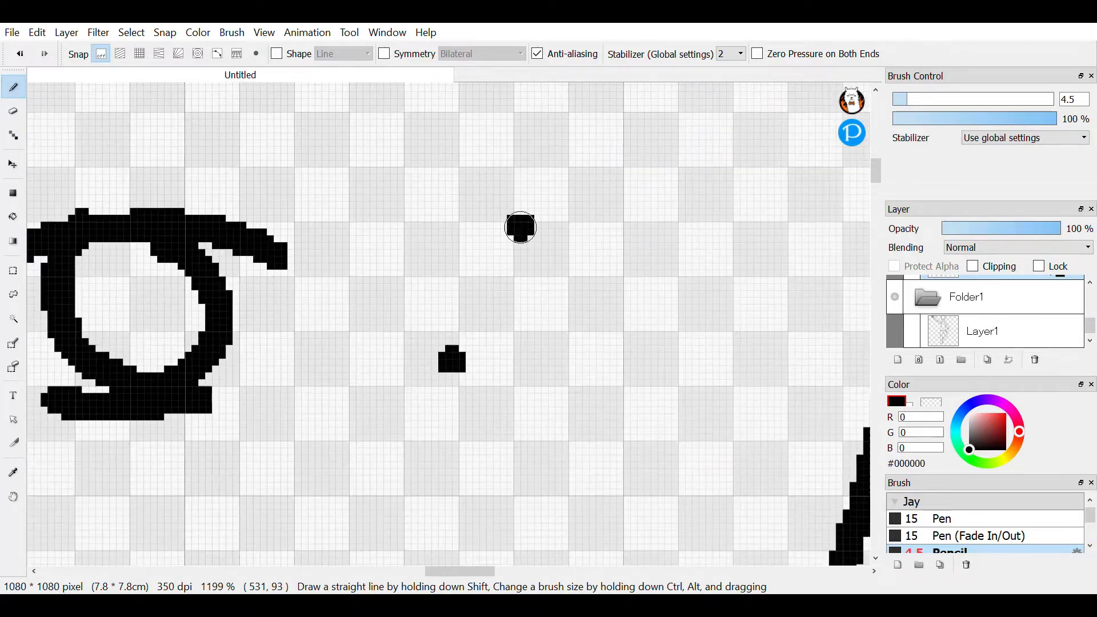
mouse_move(521, 227)
mouse_down()
mouse_move(590, 211)
mouse_move(711, 213)
mouse_move(828, 241)
mouse_move(798, 342)
mouse_up()
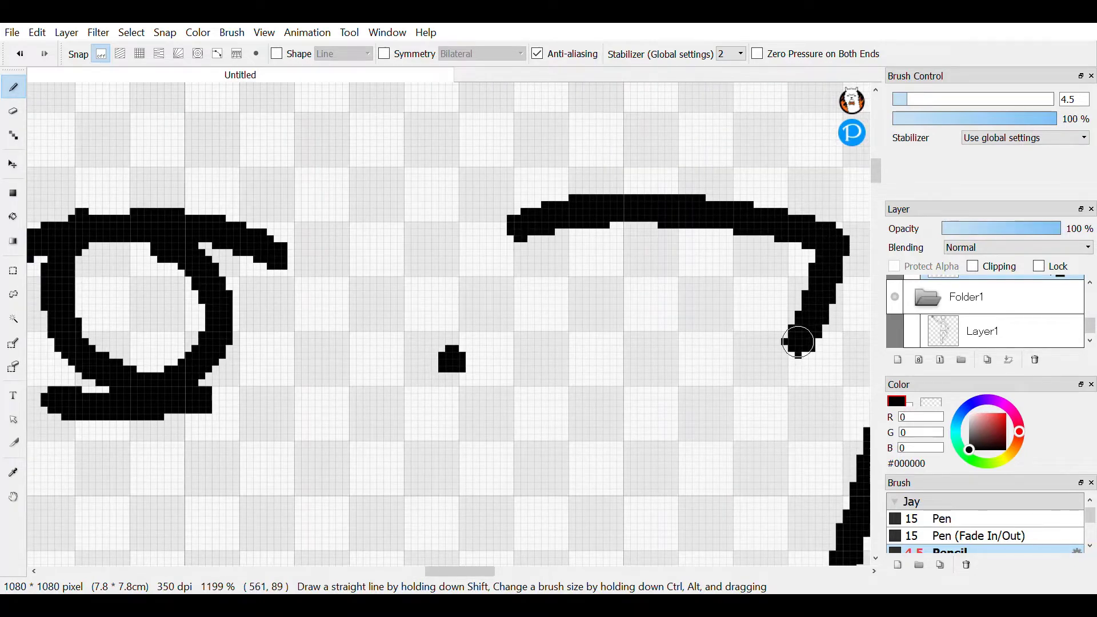
drag(560, 379, 702, 377)
mouse_move(559, 234)
mouse_down()
mouse_move(568, 282)
mouse_move(768, 303)
mouse_move(723, 213)
mouse_up()
mouse_move(643, 228)
mouse_down()
mouse_move(702, 313)
mouse_move(741, 301)
mouse_up()
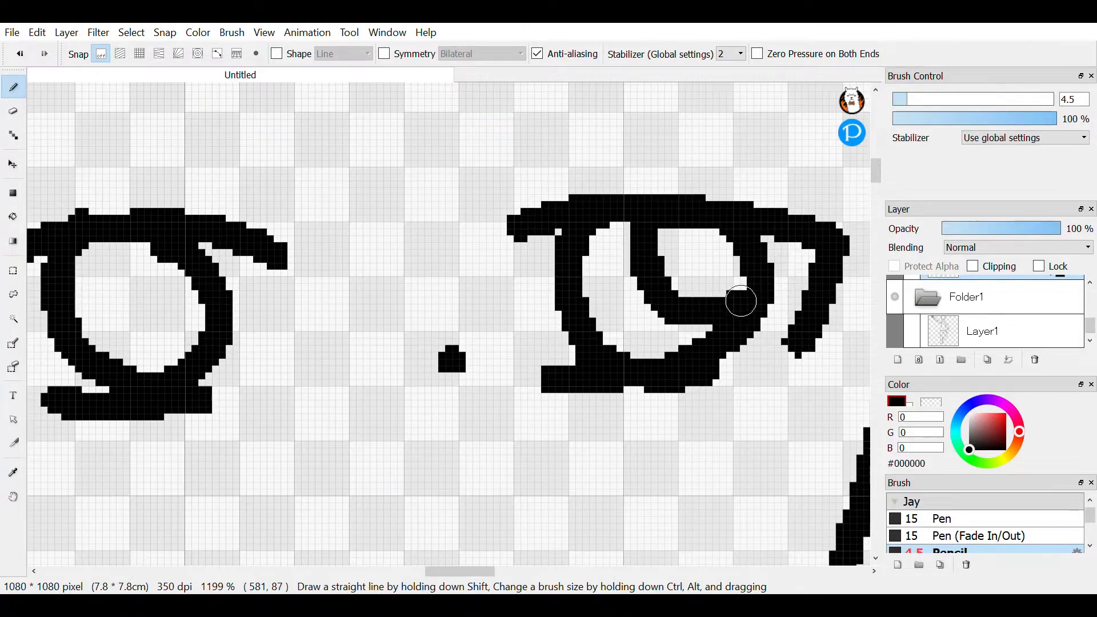
Step: Outline a highlight in the raised-arm side's iris and fill both irises black around their highlights
mouse_move(111, 254)
mouse_down()
mouse_move(193, 315)
mouse_move(221, 297)
mouse_move(121, 333)
mouse_move(130, 303)
mouse_move(157, 332)
mouse_move(146, 335)
mouse_move(201, 335)
mouse_up()
drag(136, 351, 126, 360)
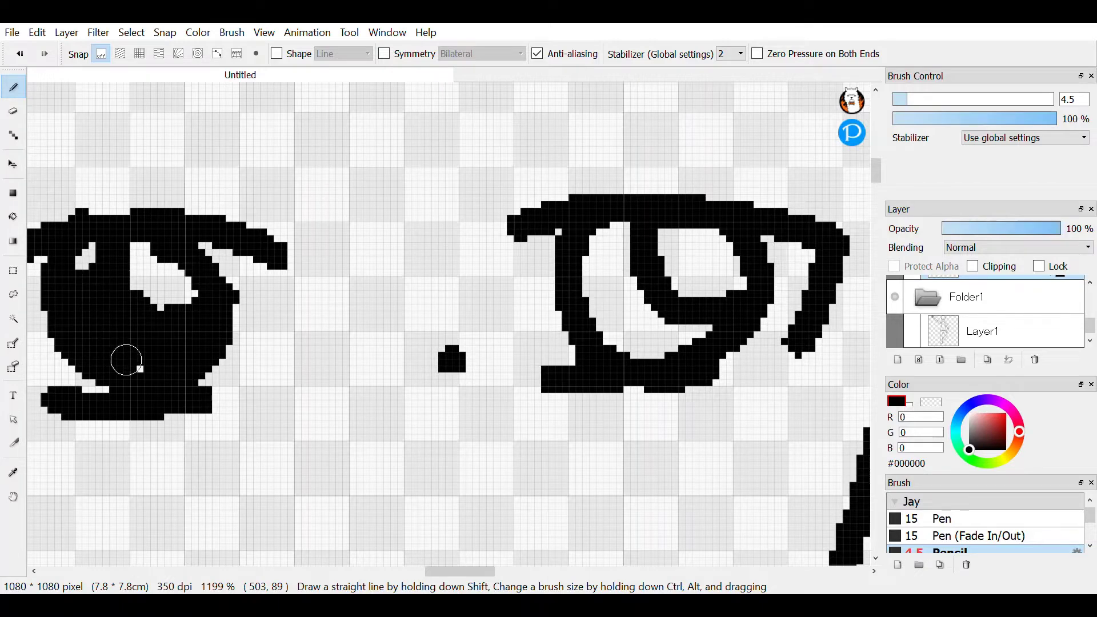
drag(82, 265, 83, 245)
mouse_move(594, 234)
mouse_down()
mouse_move(577, 269)
mouse_move(617, 287)
mouse_move(657, 347)
mouse_up()
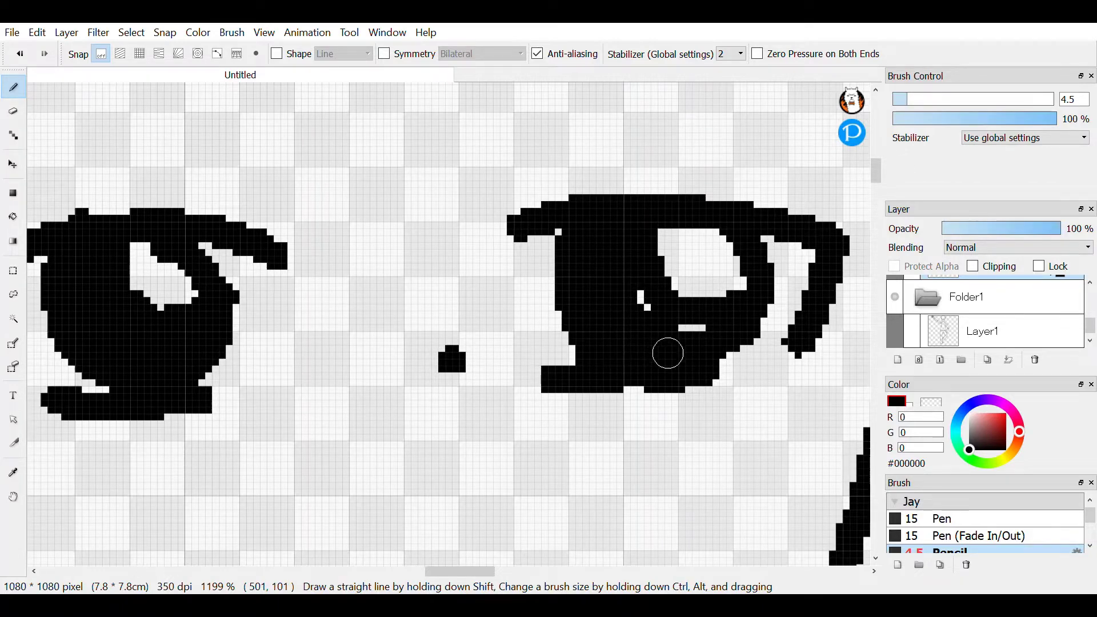
drag(640, 289, 680, 329)
Step: Draw the nose as a small inverted V at the middle guide dot of the face
scroll(509, 169, down, 3)
scroll(509, 342, up, 5)
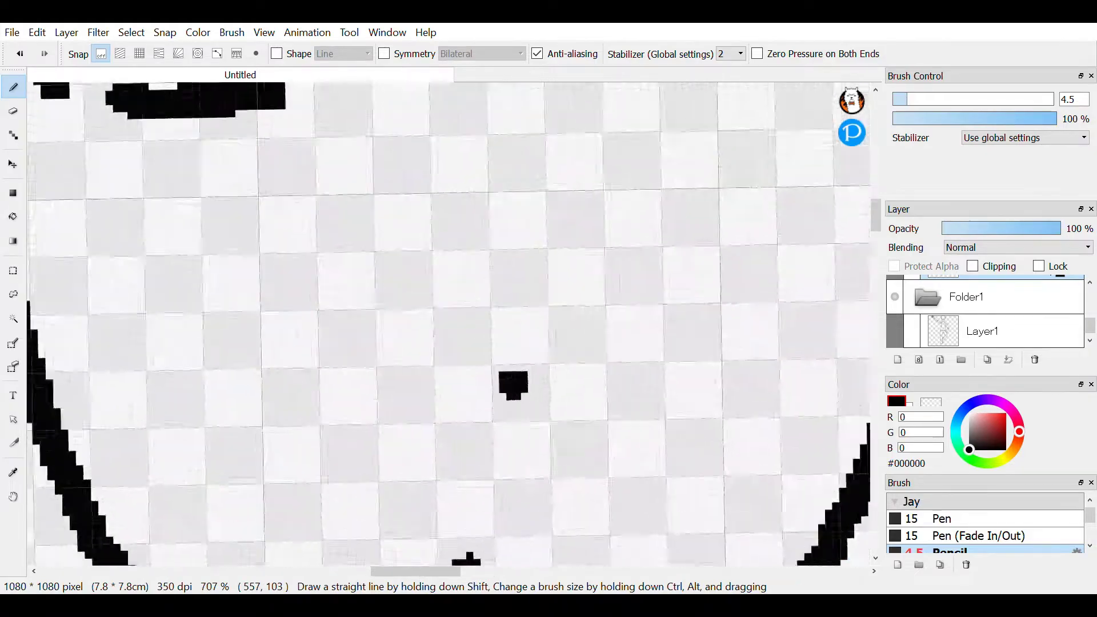
drag(481, 364, 600, 330)
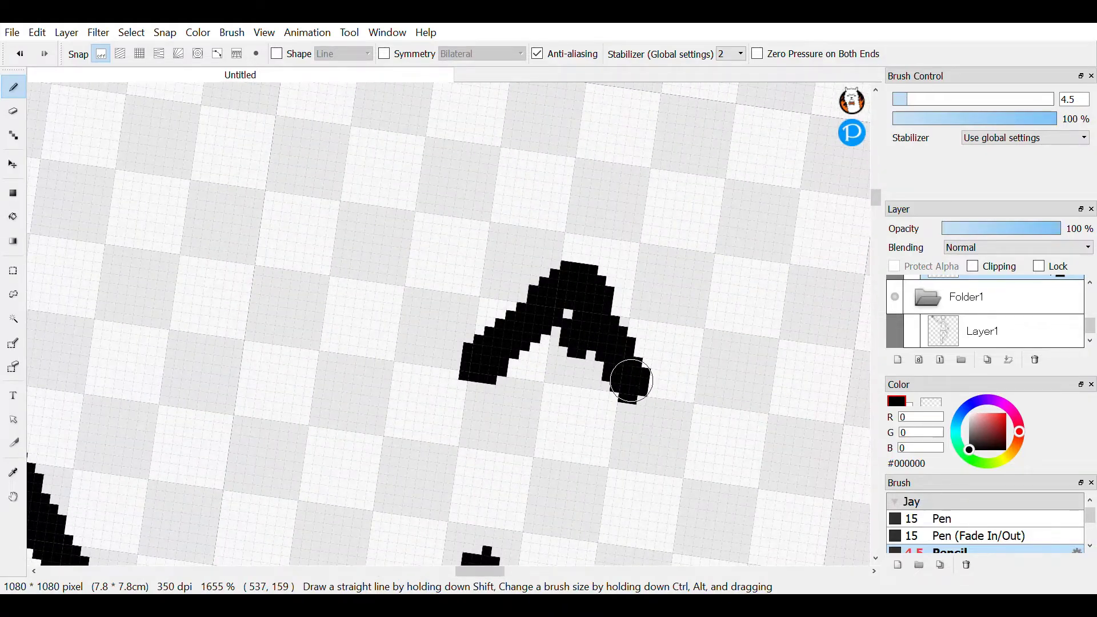
Step: Draw a short, nearly straight mouth line through the guide dot below the nose
scroll(631, 381, down, 3)
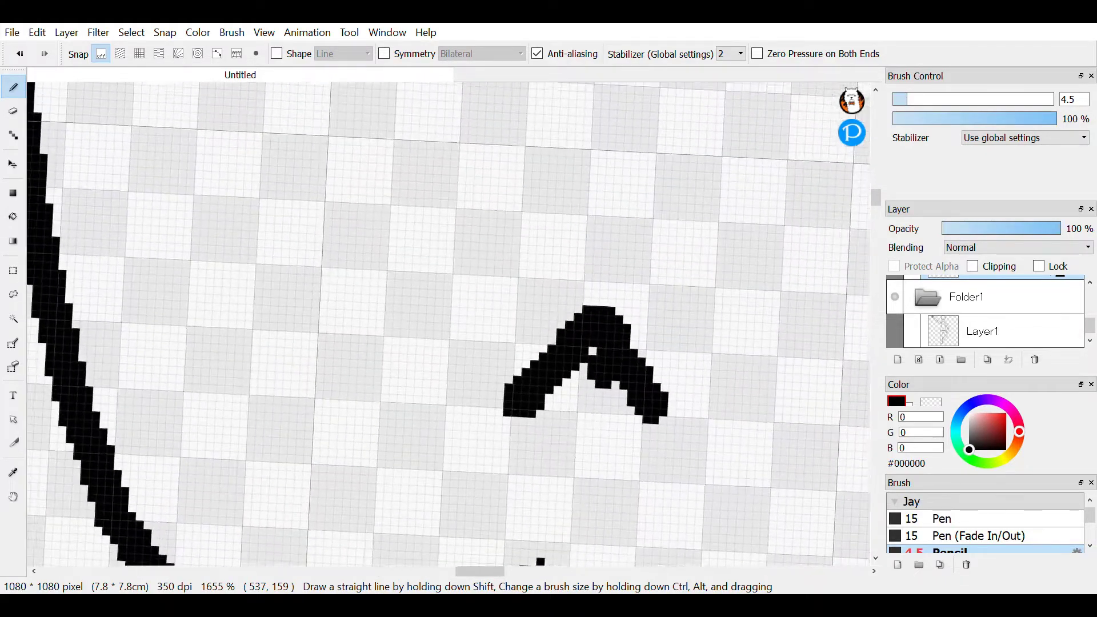
scroll(630, 129, down, 2)
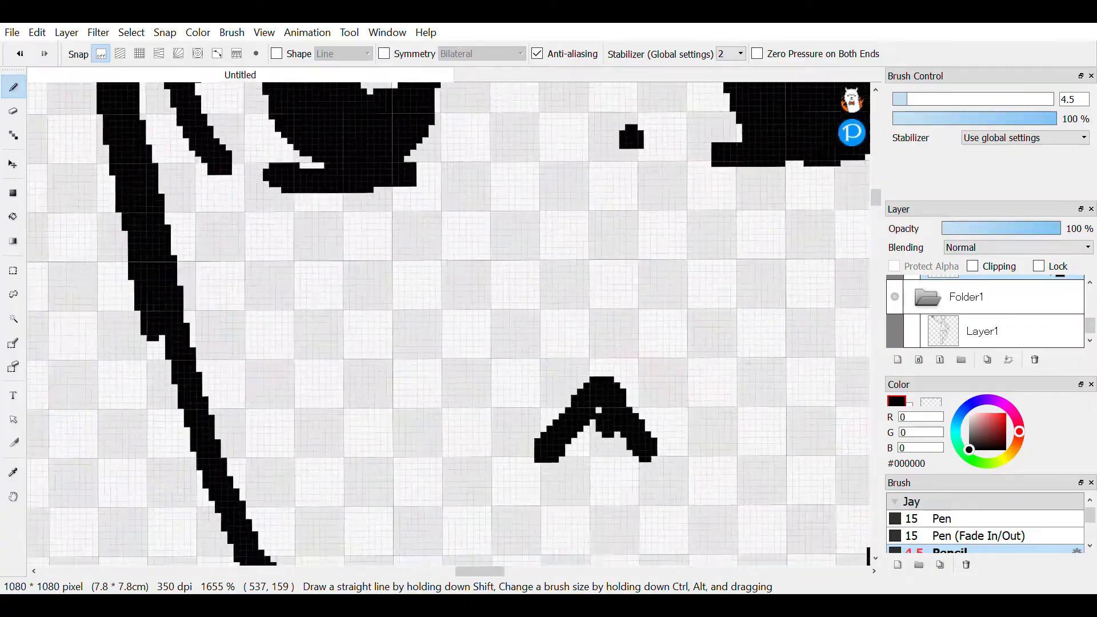
scroll(636, 174, up, 2)
scroll(653, 209, down, 1)
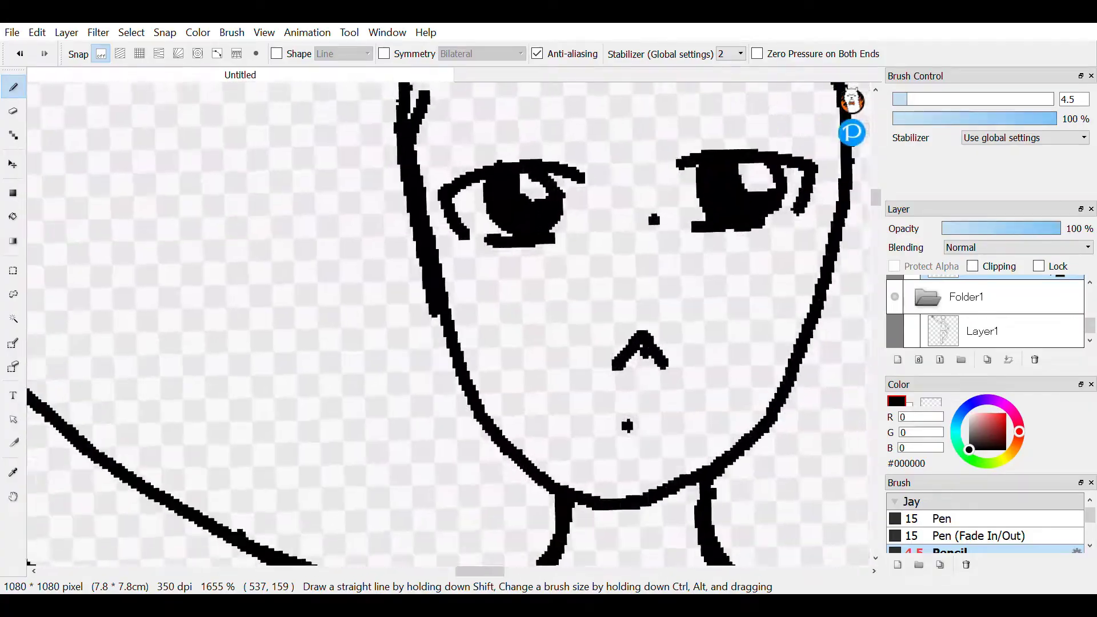
scroll(623, 434, up, 4)
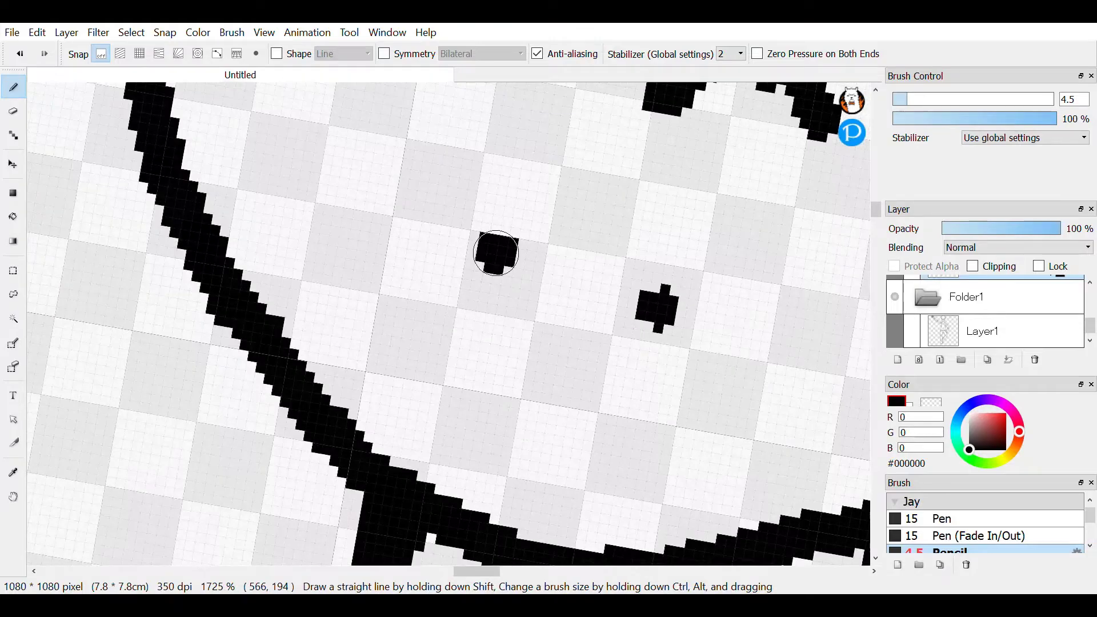
drag(496, 253, 747, 316)
Step: Examine the new facial features, the chin and the neck lines up close
scroll(747, 316, down, 3)
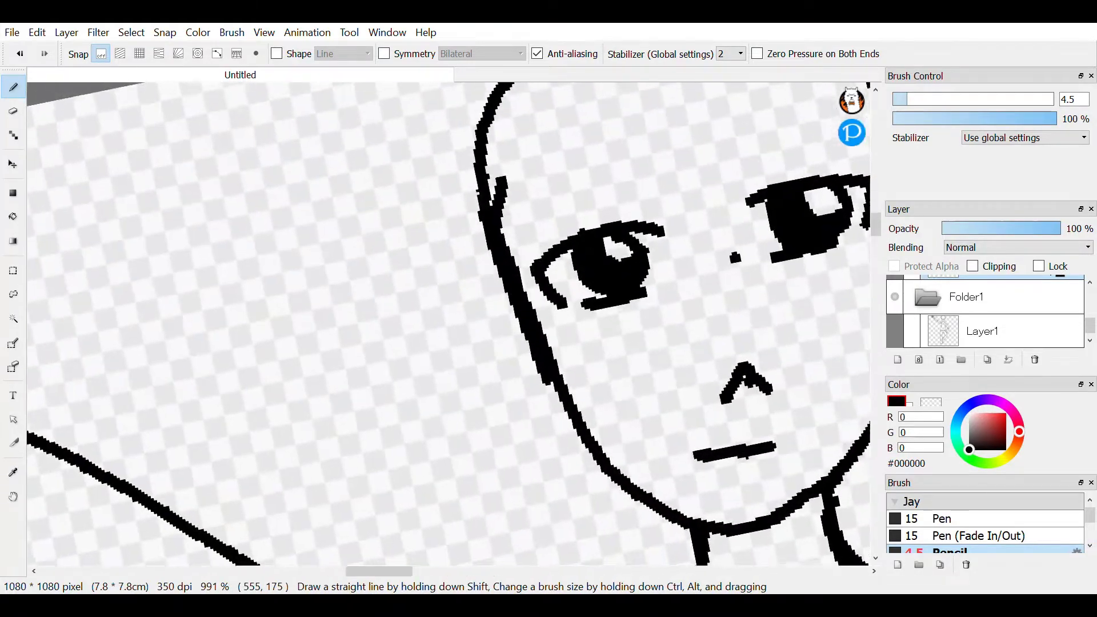
scroll(803, 395, down, 2)
scroll(804, 395, up, 4)
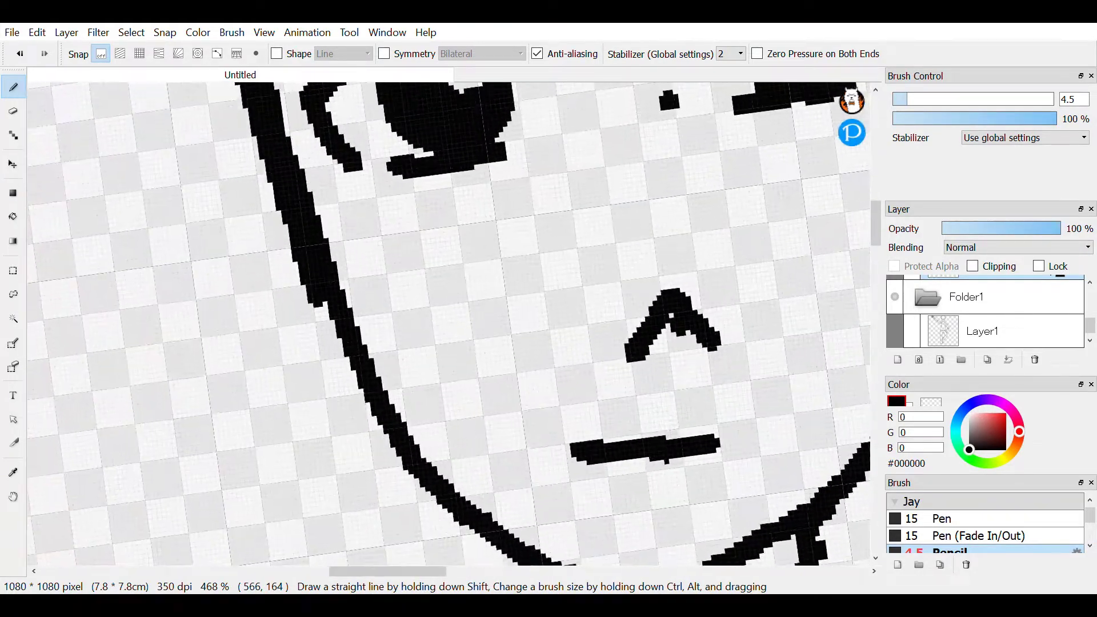
scroll(821, 262, up, 3)
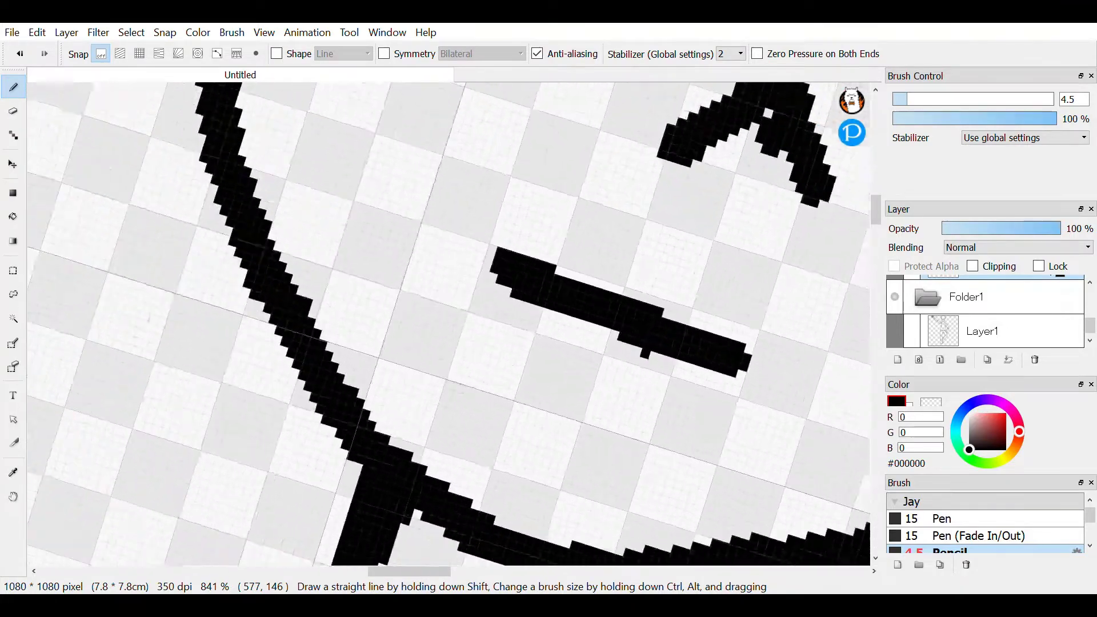
scroll(449, 324, up, 2)
scroll(449, 325, down, 2)
key(Home)
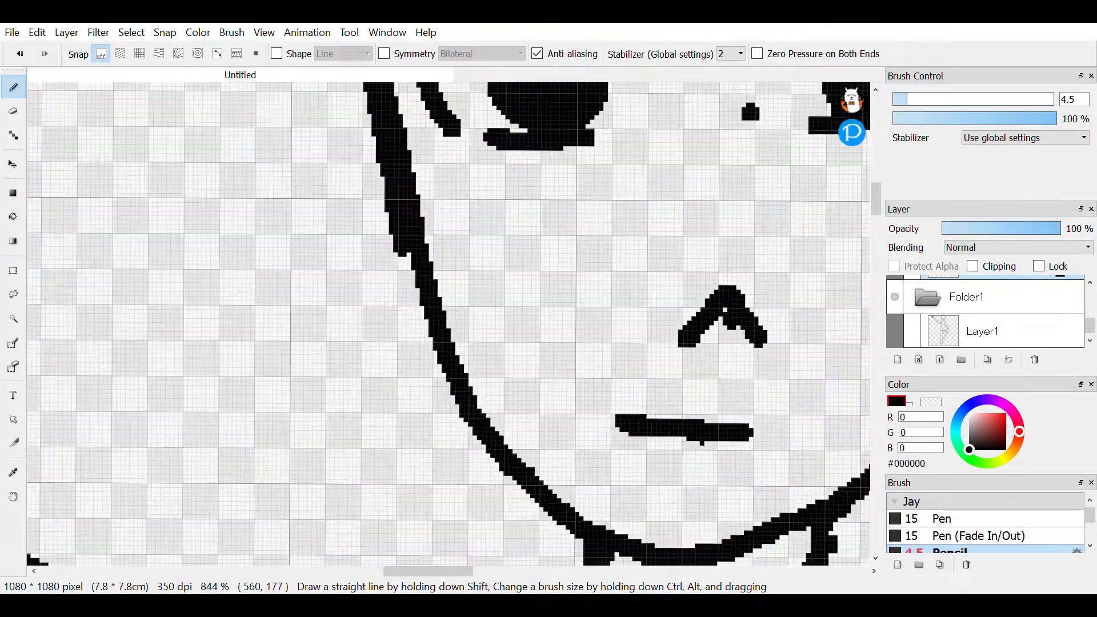
scroll(800, 457, down, 3)
scroll(766, 387, up, 4)
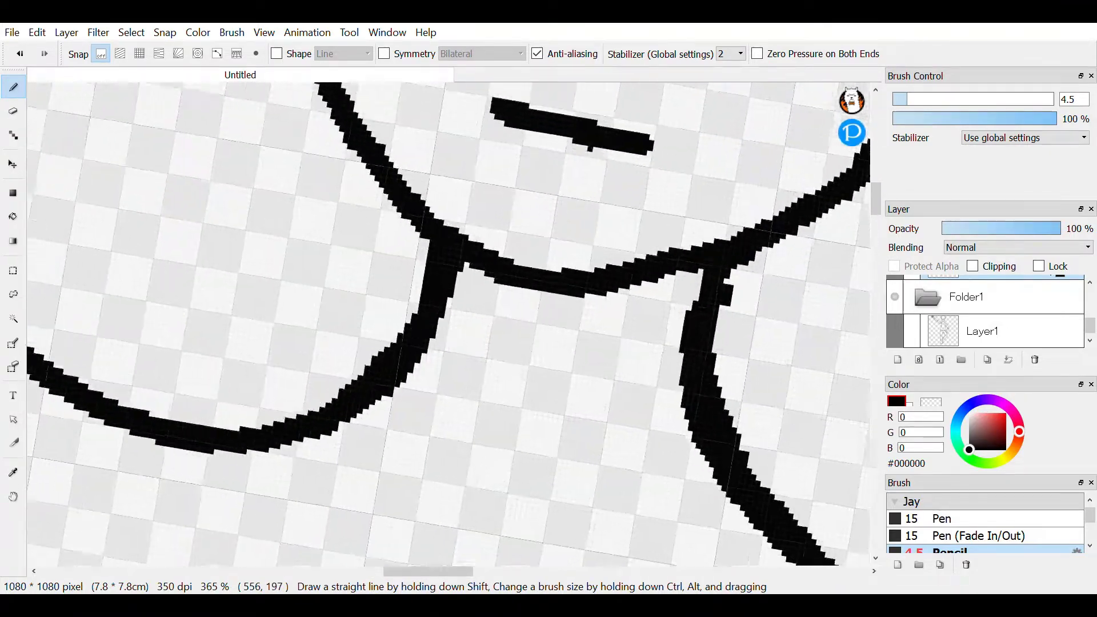
scroll(720, 435, down, 4)
scroll(743, 320, up, 1)
scroll(730, 286, down, 1)
scroll(730, 400, up, 2)
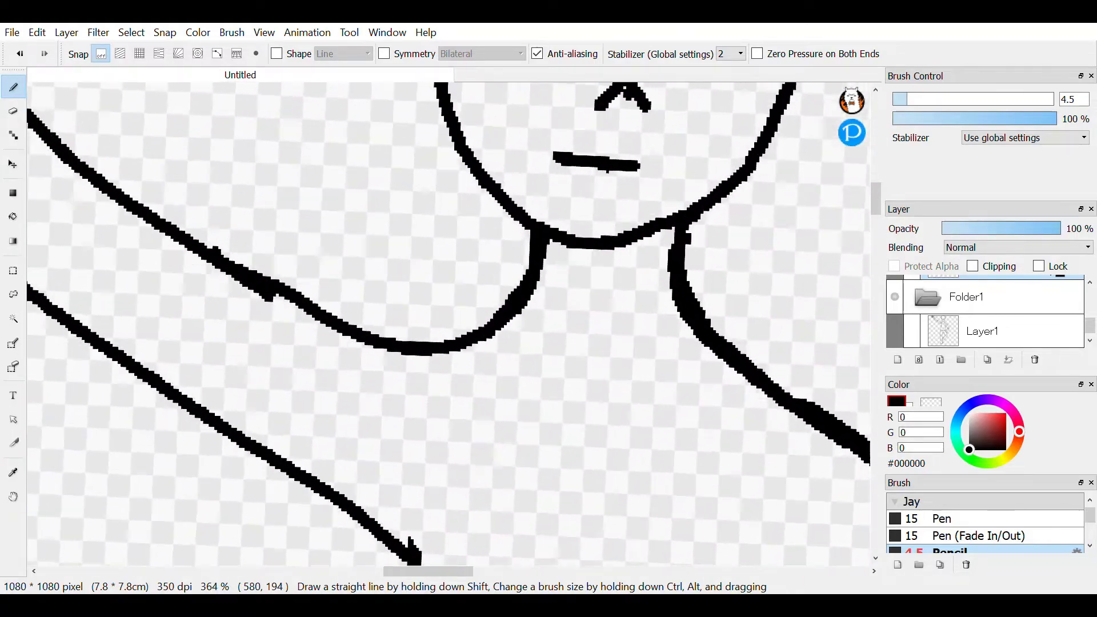
scroll(748, 312, up, 2)
scroll(747, 311, down, 4)
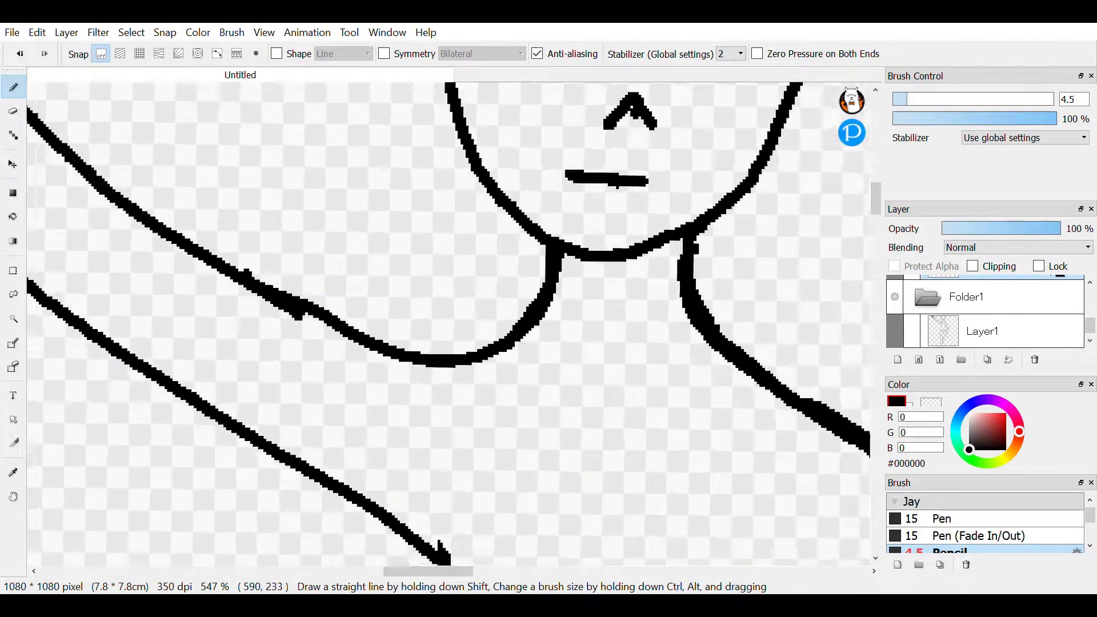
Step: Examine the full figure, including the legs, raised hand, wrist and raised arm
scroll(747, 311, down, 2)
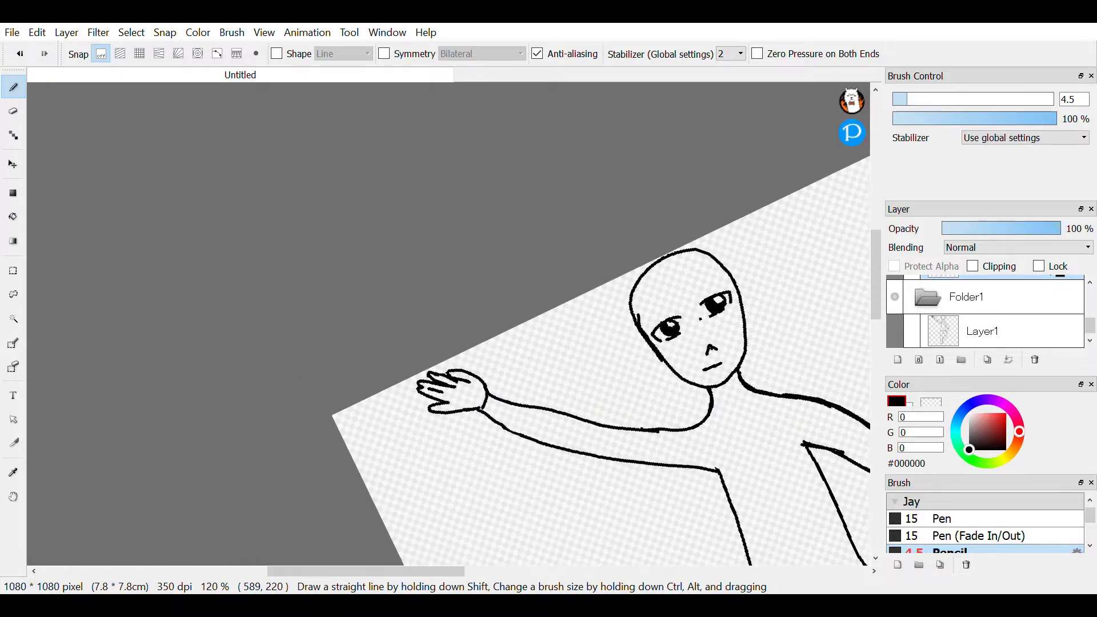
scroll(742, 422, down, 1)
scroll(755, 411, up, 3)
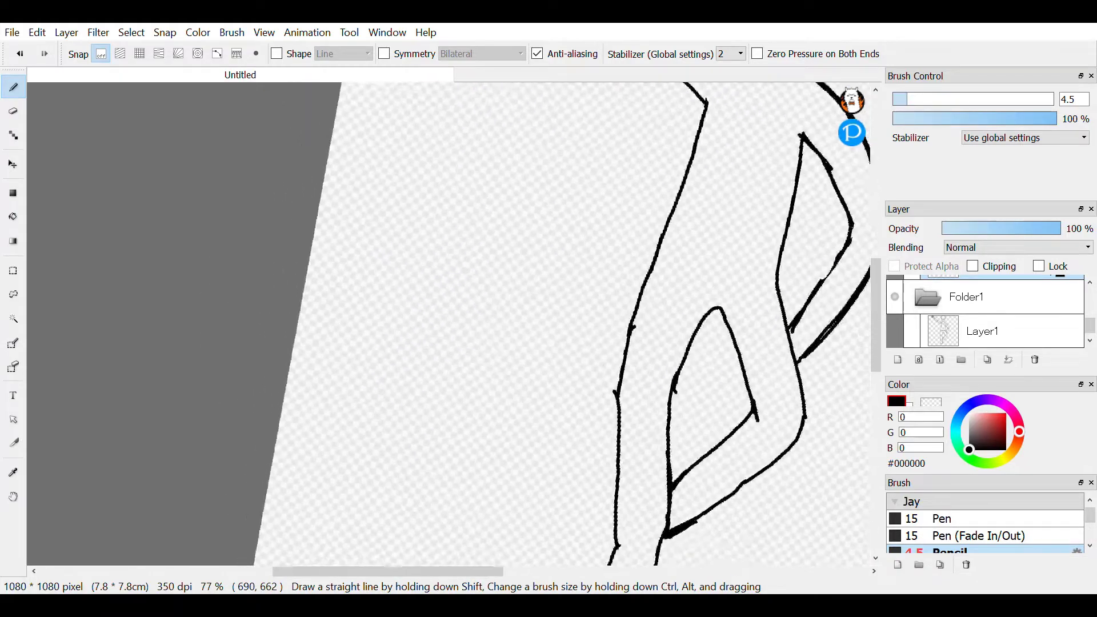
scroll(774, 522, down, 3)
scroll(774, 522, up, 1)
scroll(749, 545, down, 1)
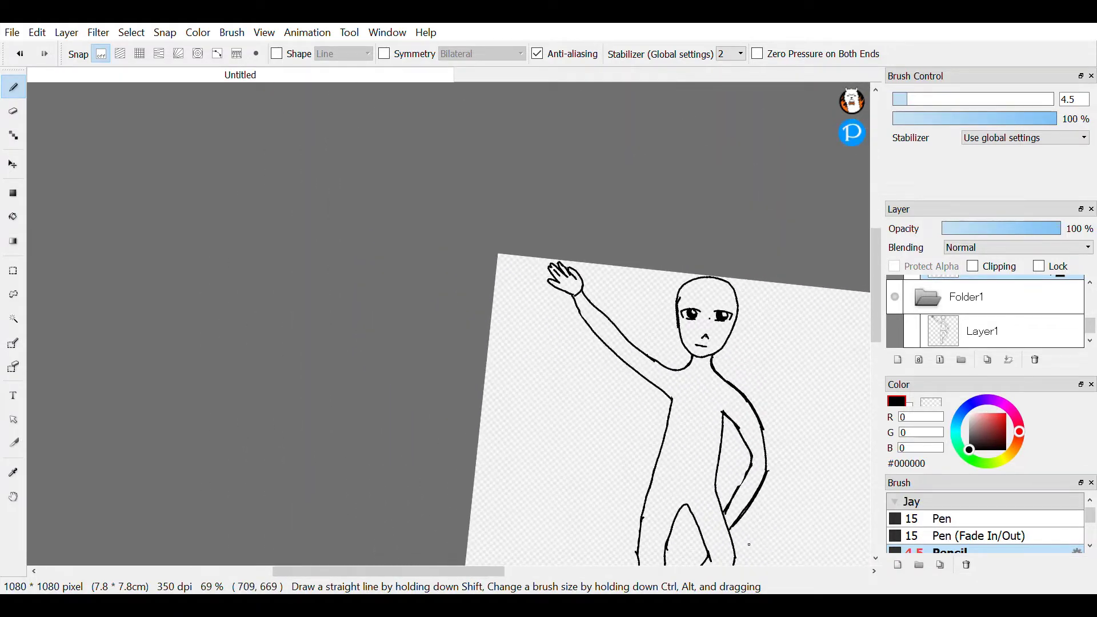
scroll(786, 355, up, 3)
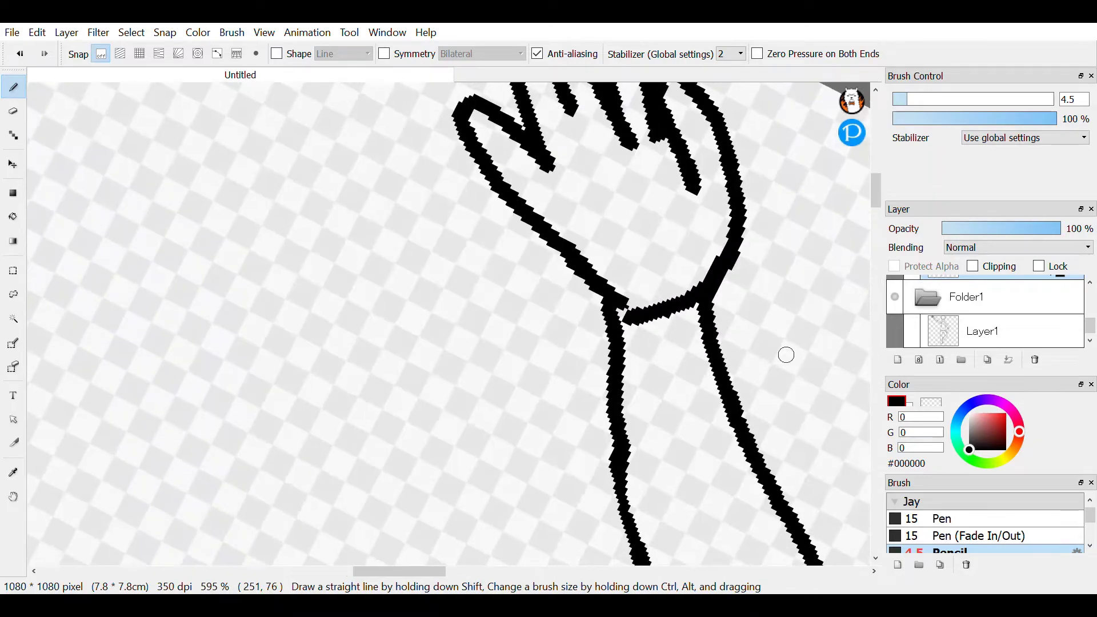
scroll(629, 313, down, 3)
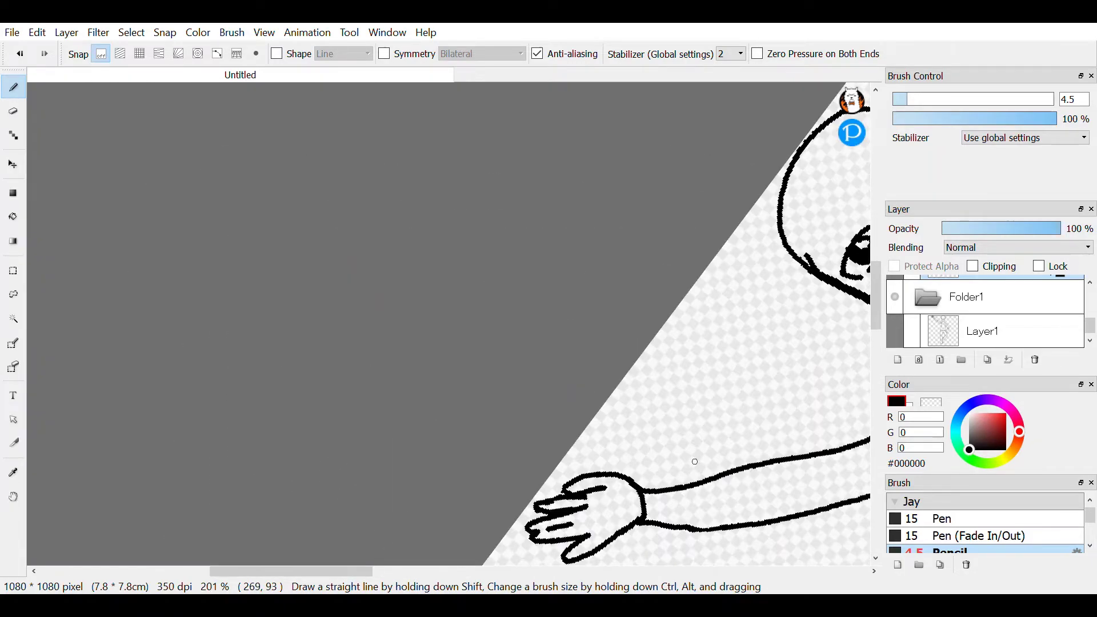
scroll(697, 413, up, 2)
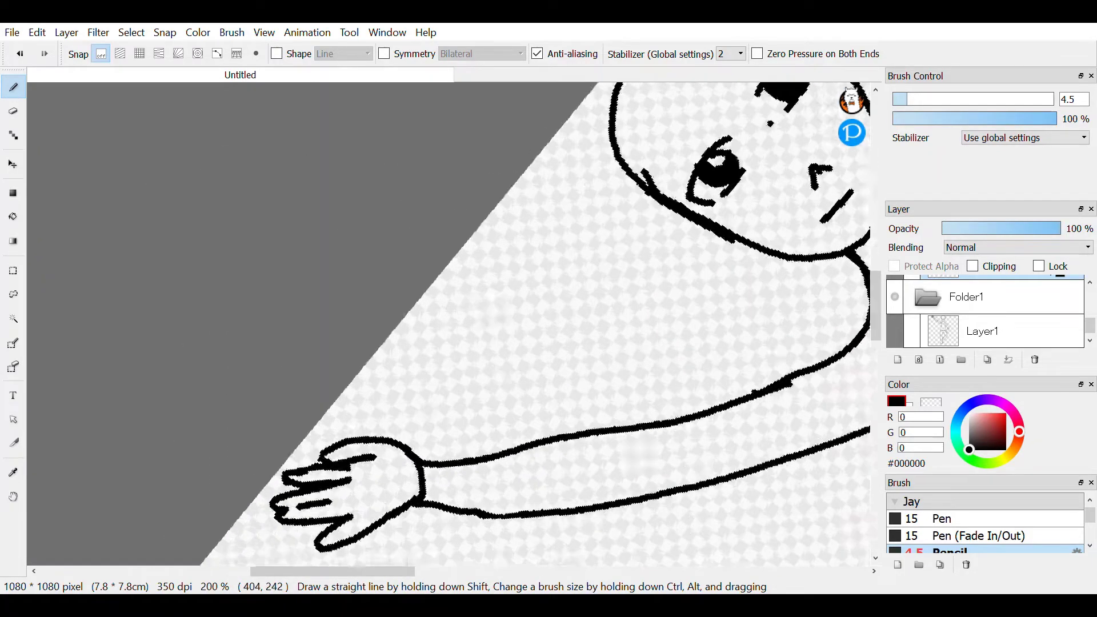
scroll(697, 537, down, 1)
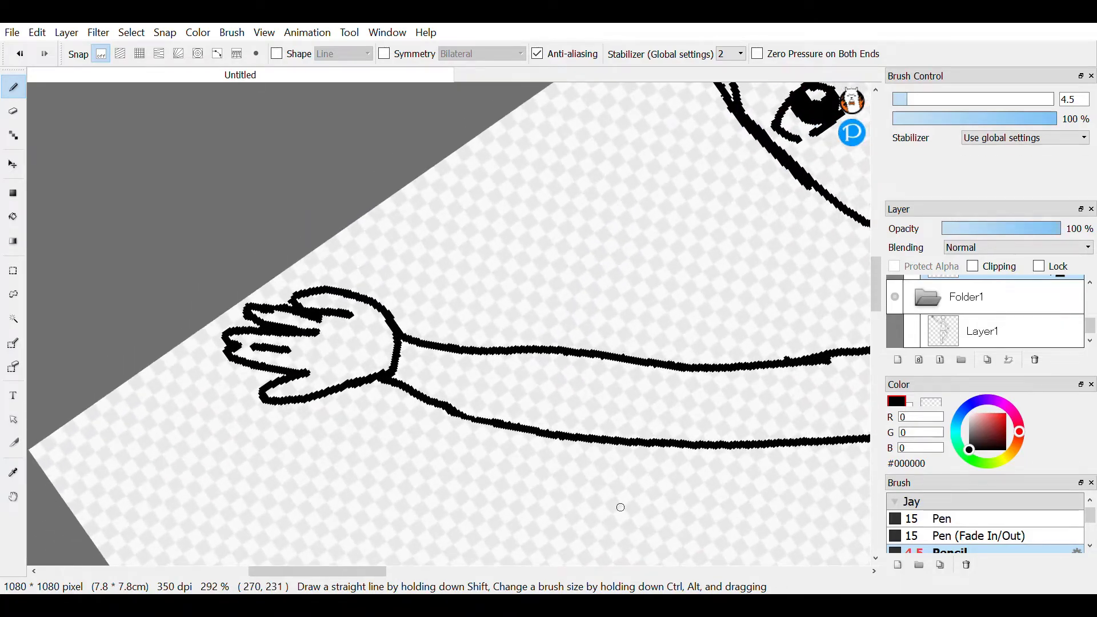
scroll(619, 507, up, 2)
scroll(602, 366, up, 2)
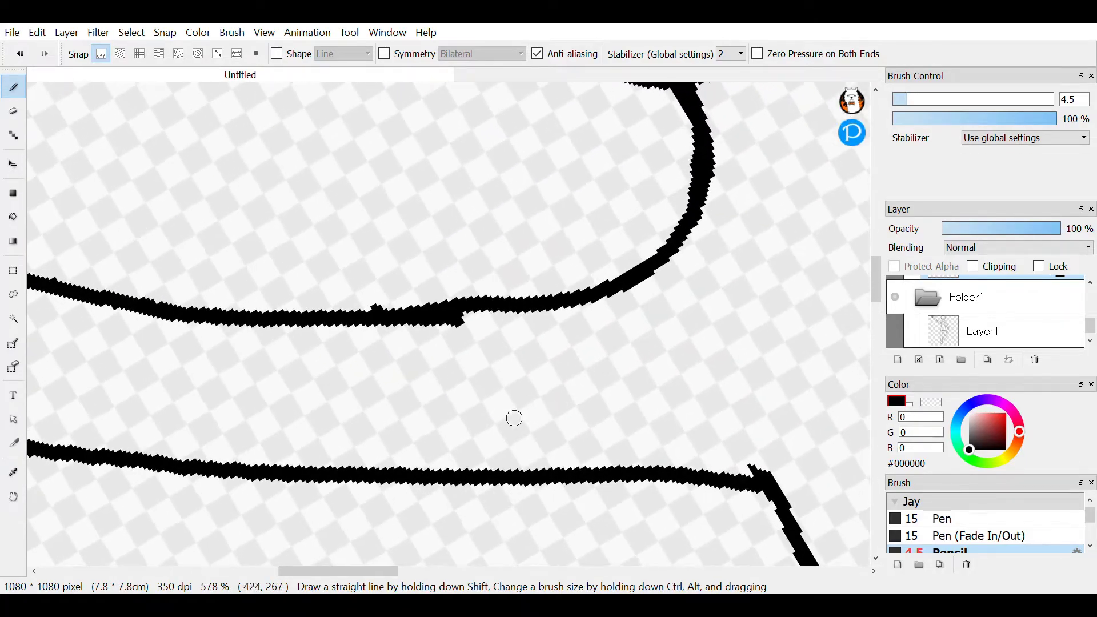
scroll(514, 419, down, 4)
scroll(486, 371, up, 2)
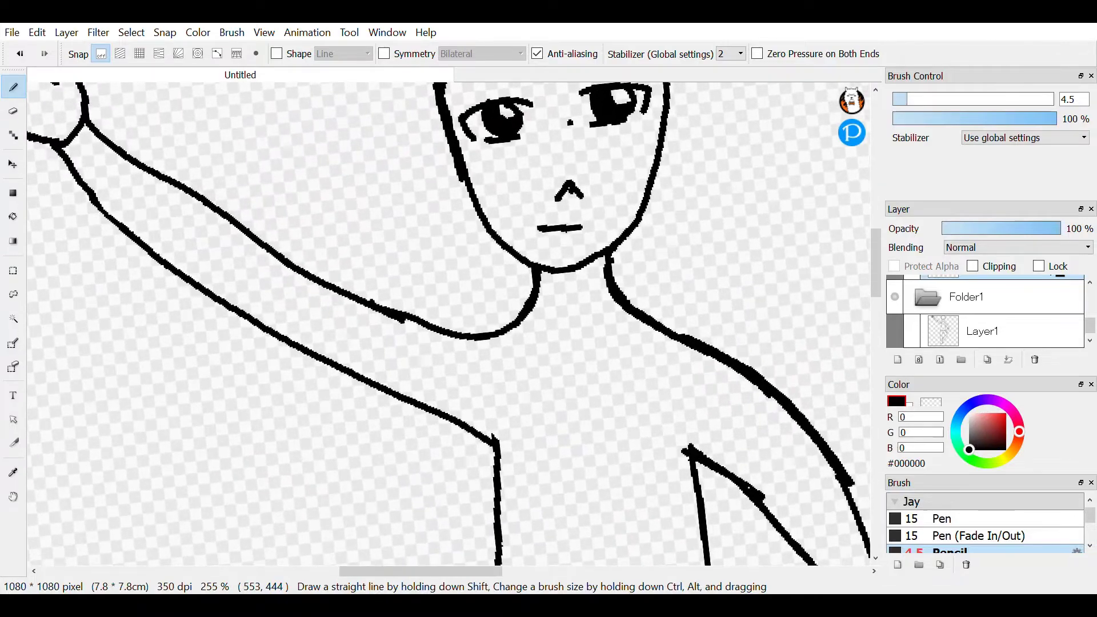
scroll(661, 356, up, 3)
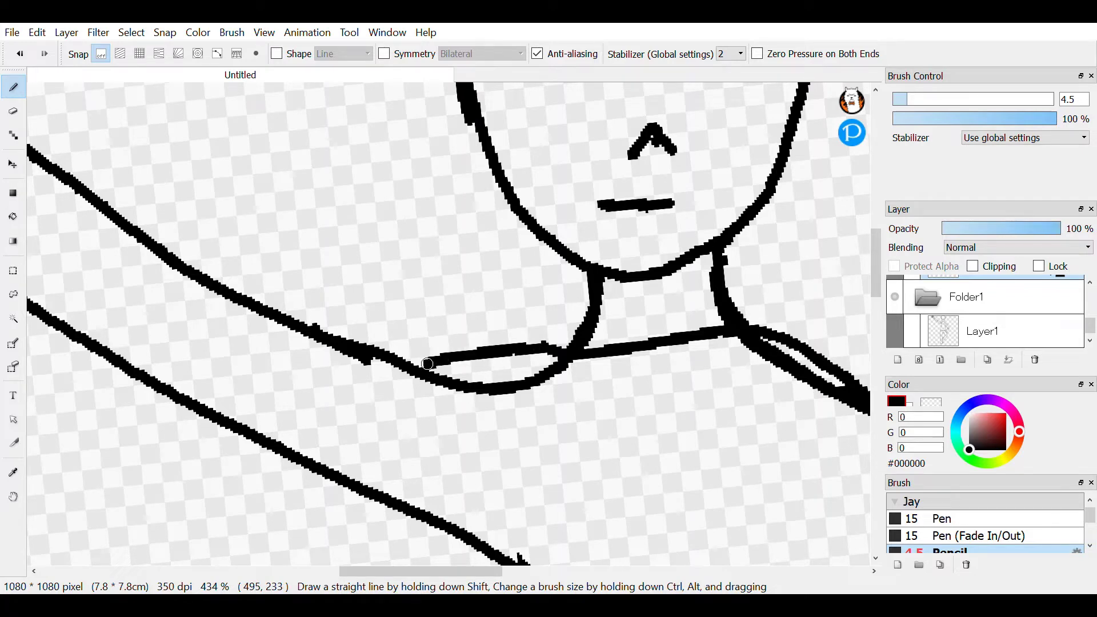
scroll(986, 311, up, 3)
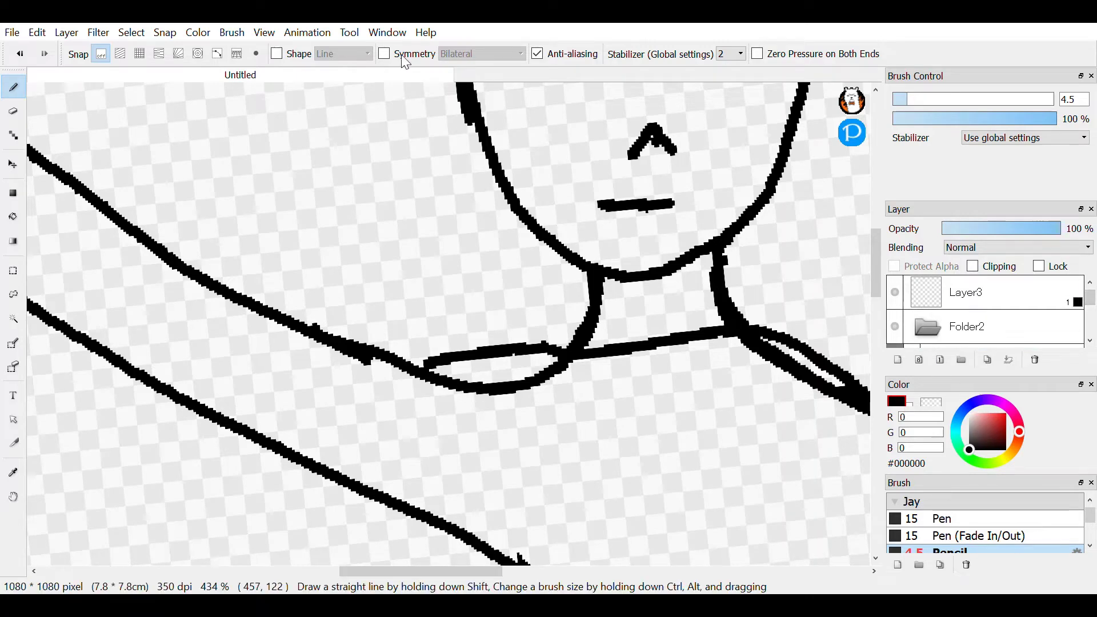
click(25, 60)
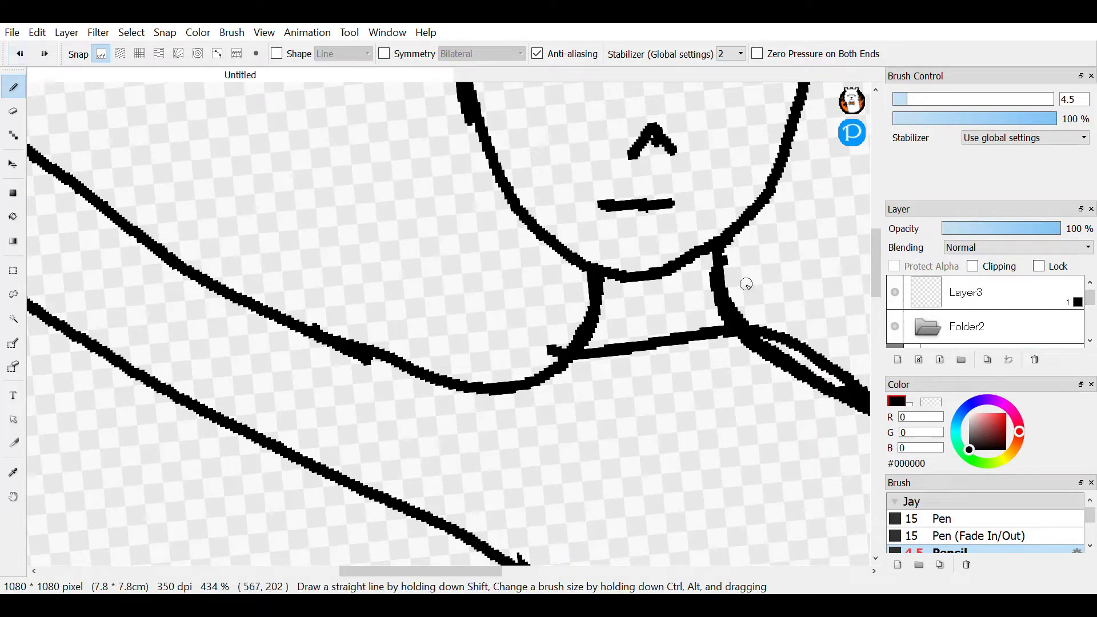
Step: On Layer3, undo the remaining straight neckline and draw a rounded shirt collar with a shoulder line towards the raised arm
click(975, 302)
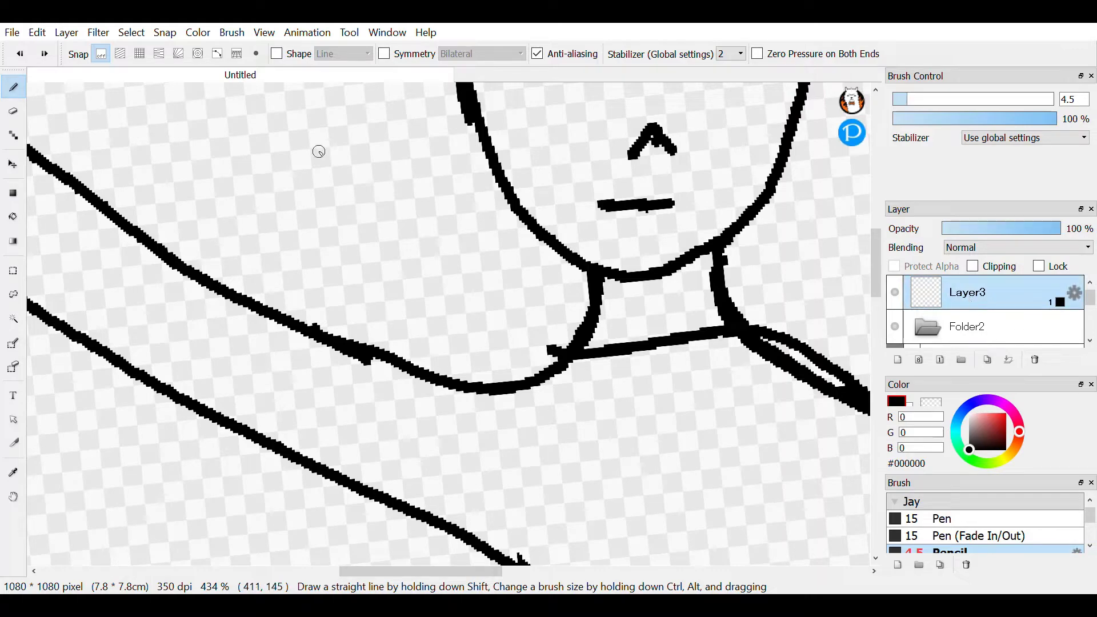
click(20, 58)
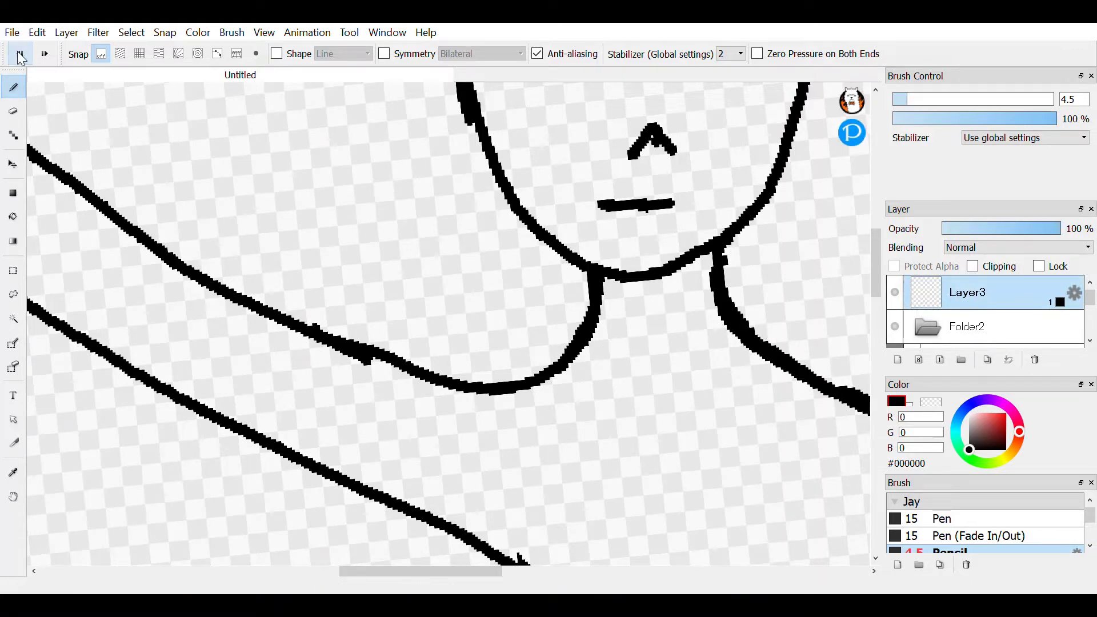
scroll(661, 373, up, 3)
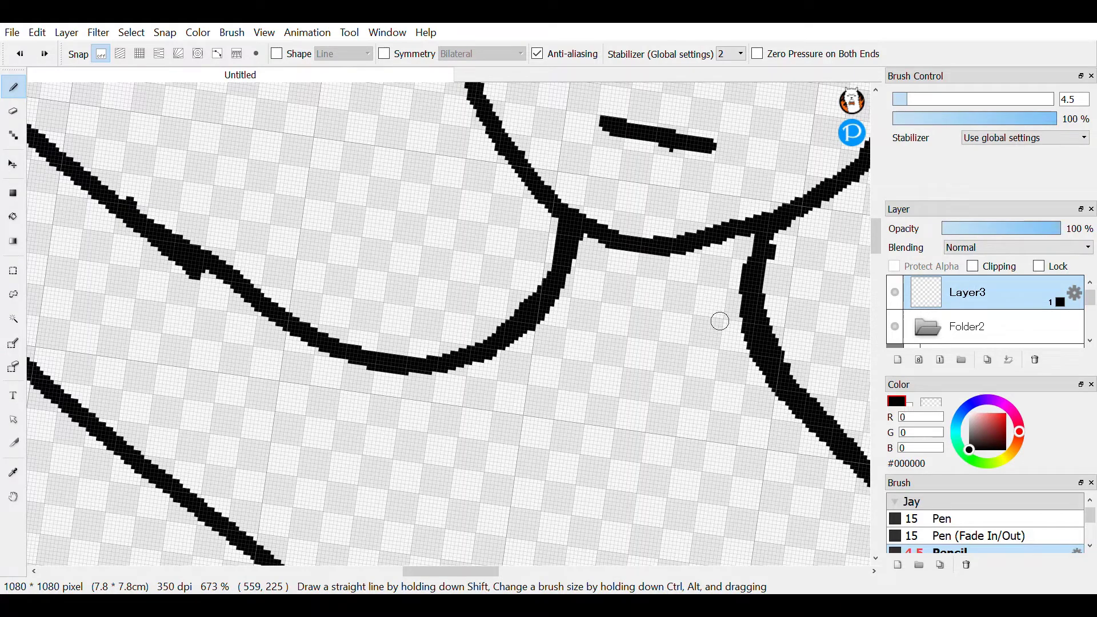
mouse_move(534, 384)
mouse_down()
mouse_move(610, 429)
mouse_move(684, 444)
mouse_move(784, 430)
mouse_up()
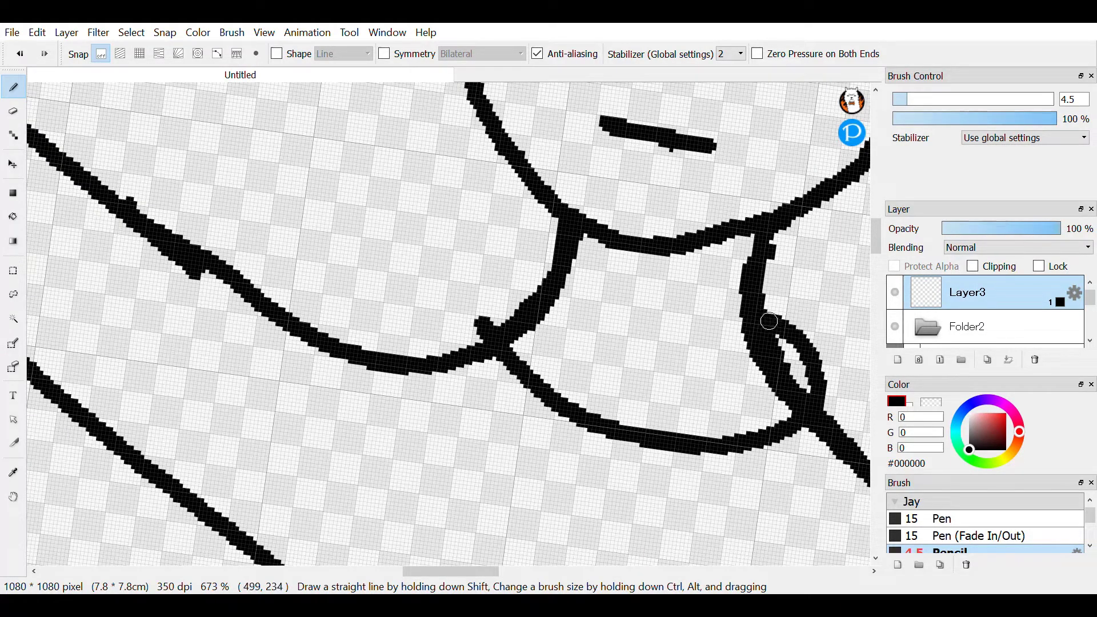
mouse_move(484, 314)
mouse_down()
mouse_move(456, 325)
mouse_move(386, 315)
mouse_move(295, 281)
mouse_up()
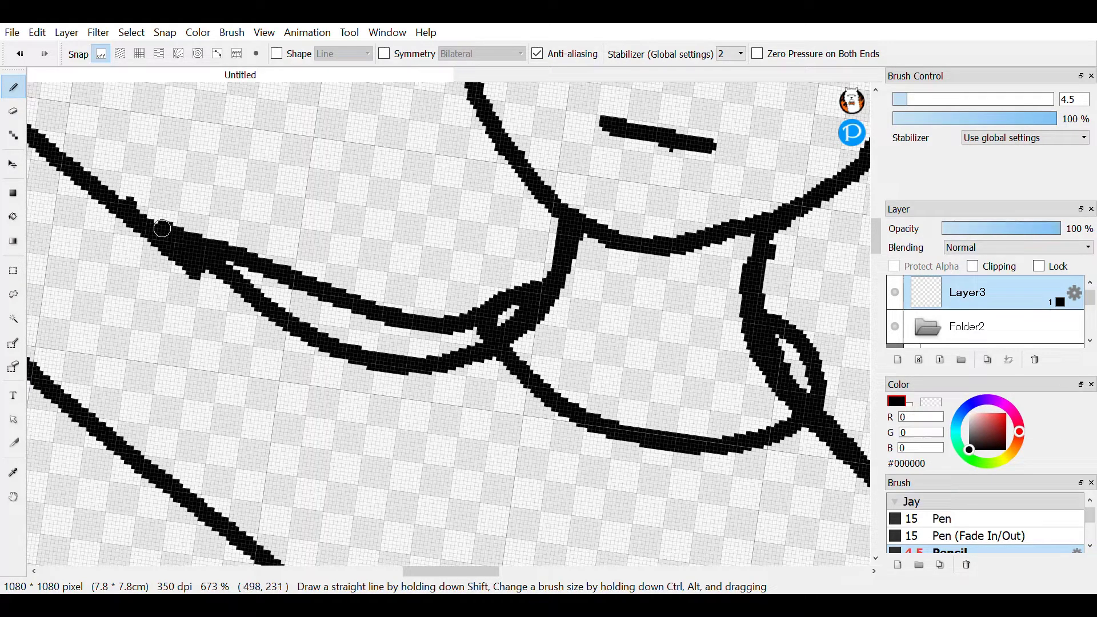
Step: Draw the shirt's shoulder line above the lowered arm and a flared sleeve with a curved hem reaching the armpit
mouse_move(809, 408)
mouse_down()
mouse_move(508, 290)
mouse_move(357, 254)
mouse_up()
mouse_move(371, 208)
mouse_down()
mouse_move(504, 283)
mouse_move(640, 400)
mouse_up()
scroll(515, 242, down, 2)
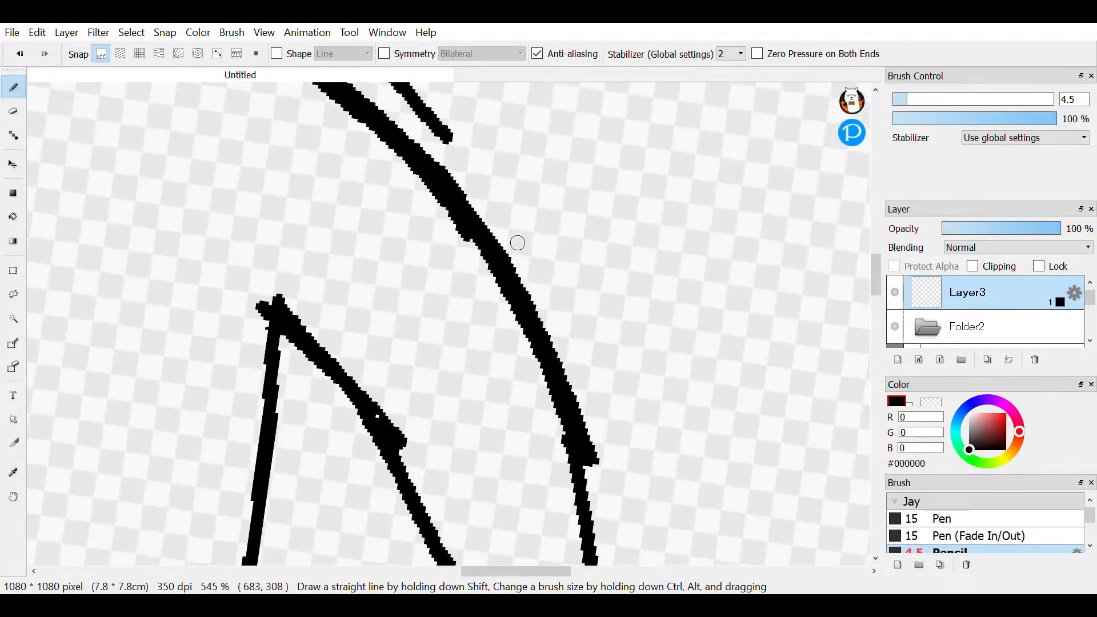
mouse_move(443, 120)
mouse_down()
mouse_move(503, 208)
mouse_move(592, 264)
mouse_up()
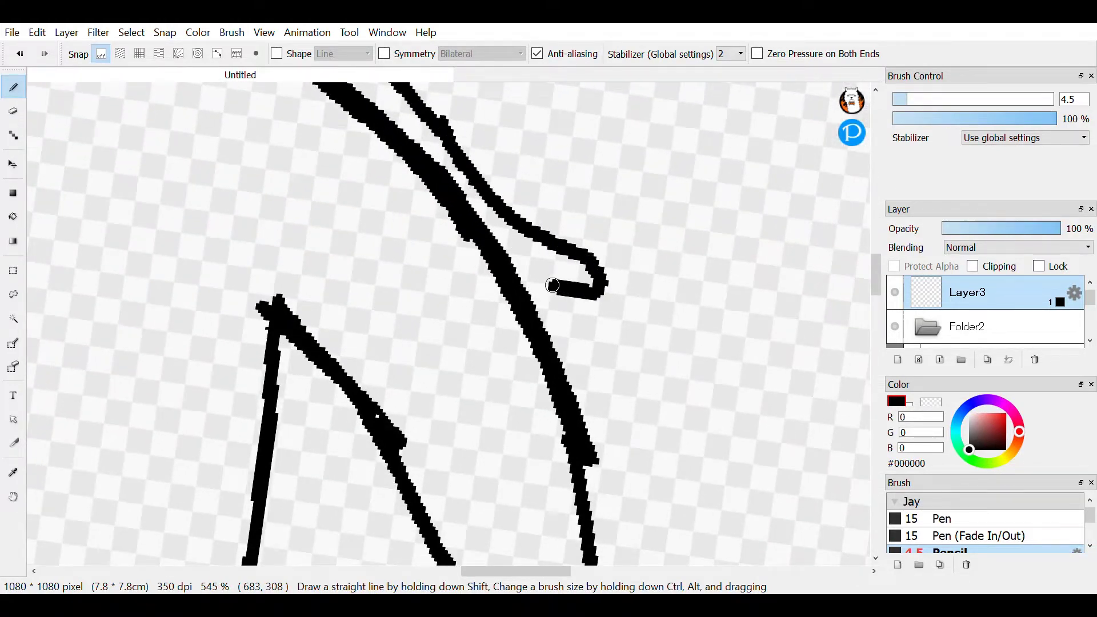
drag(500, 301, 453, 373)
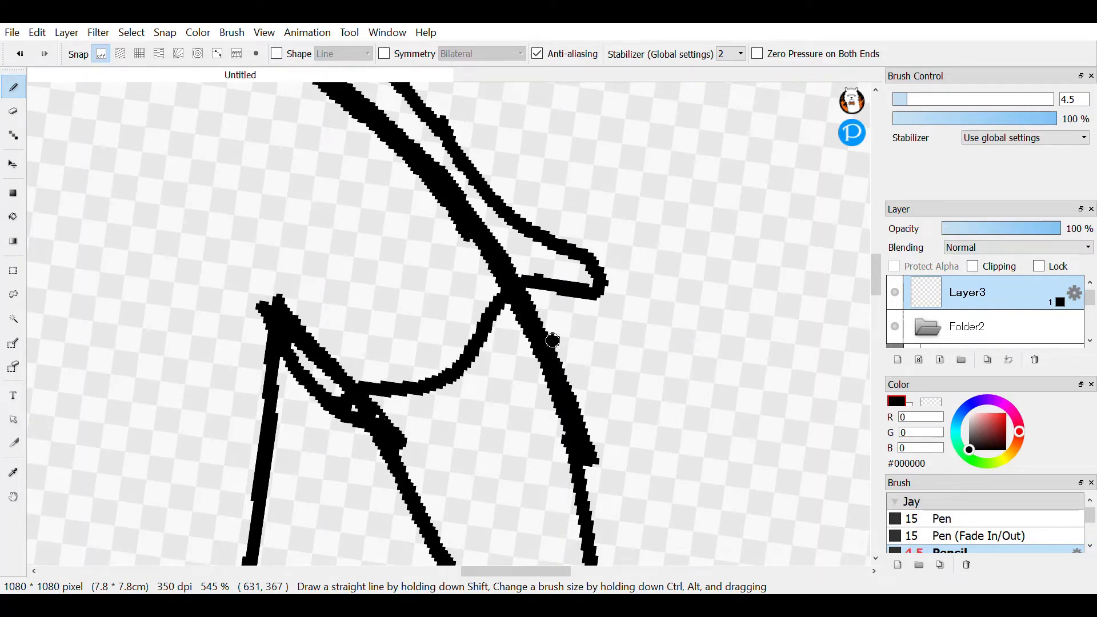
scroll(600, 280, down, 3)
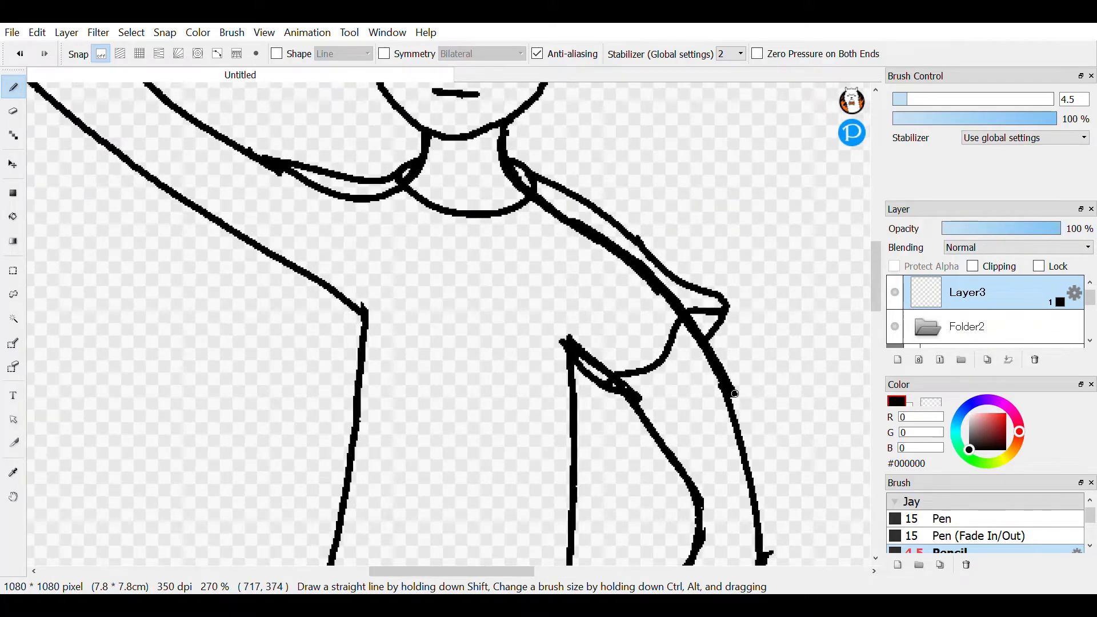
Step: Draw a folded cuff across the raised upper arm and the loose underside of the sleeve towards the armpit
scroll(449, 324, up, 5)
scroll(449, 324, up, 3)
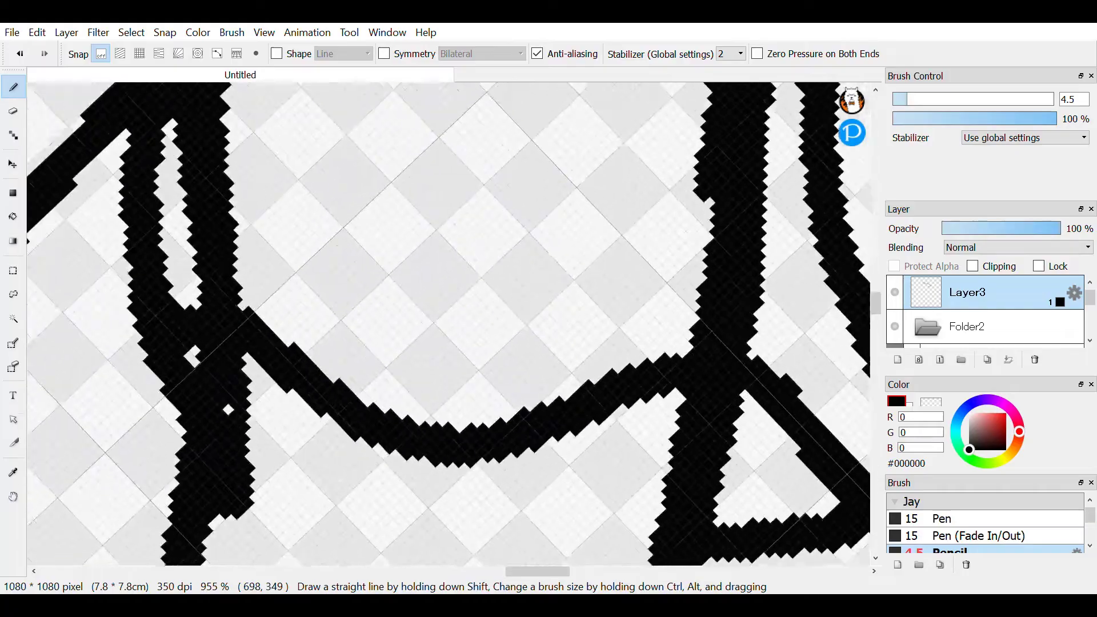
scroll(448, 324, down, 2)
scroll(448, 324, up, 5)
scroll(448, 324, down, 7)
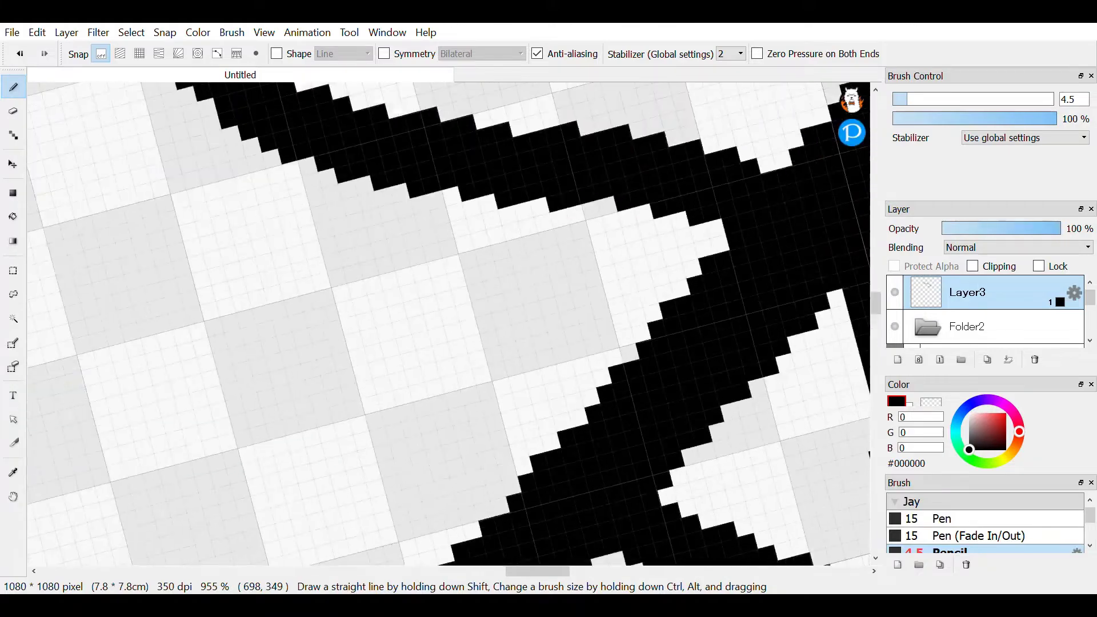
scroll(449, 324, down, 3)
scroll(806, 402, up, 4)
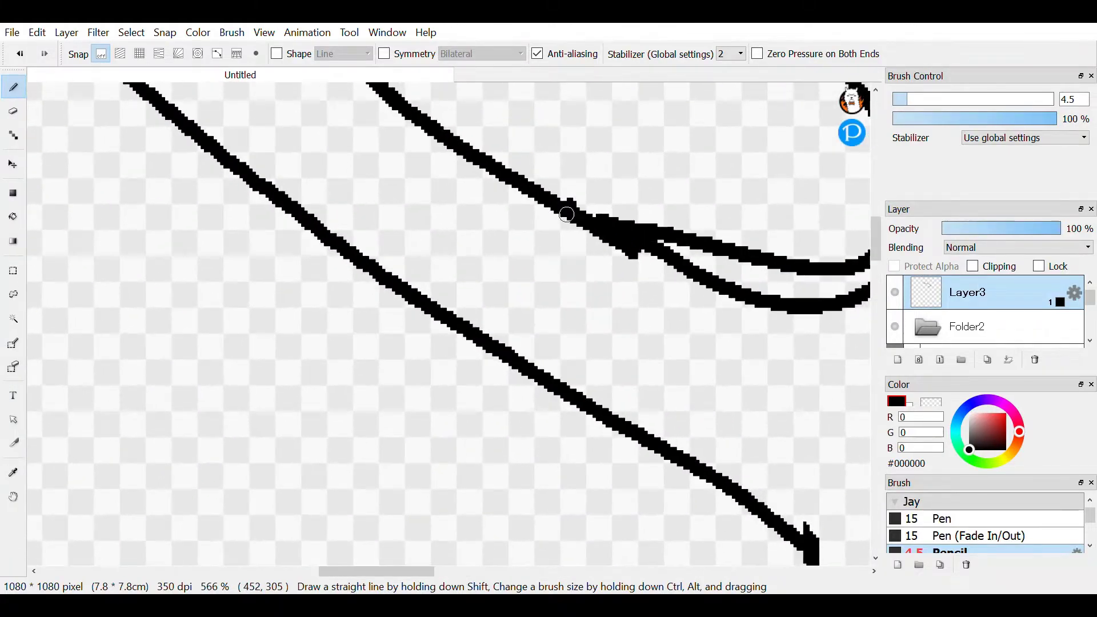
mouse_move(567, 214)
mouse_down()
mouse_move(554, 266)
mouse_move(509, 318)
mouse_up()
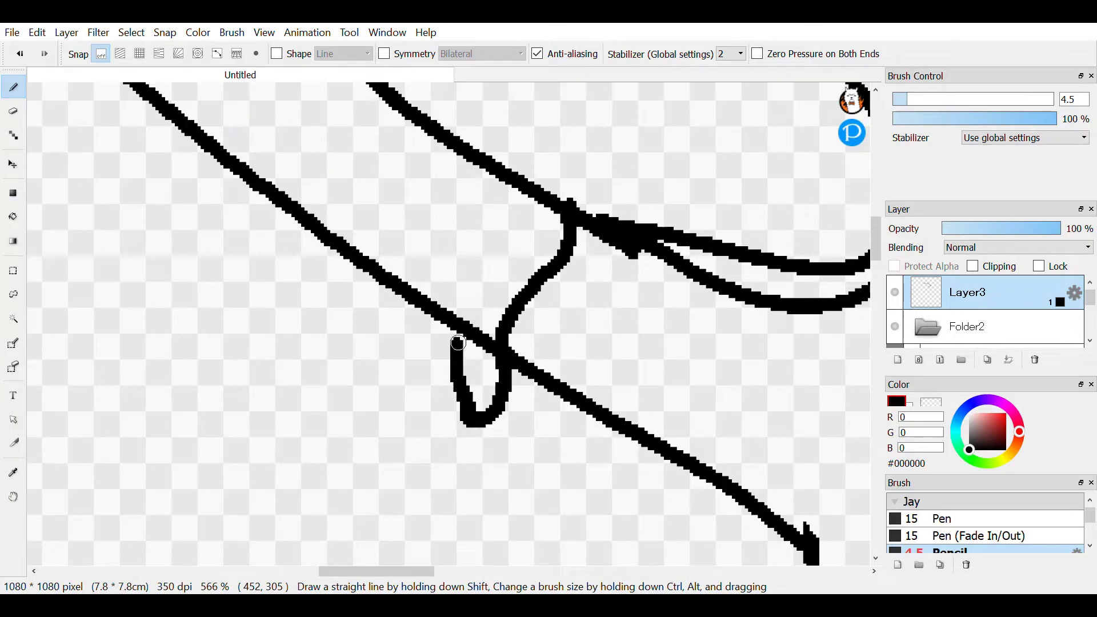
scroll(468, 327, up, 2)
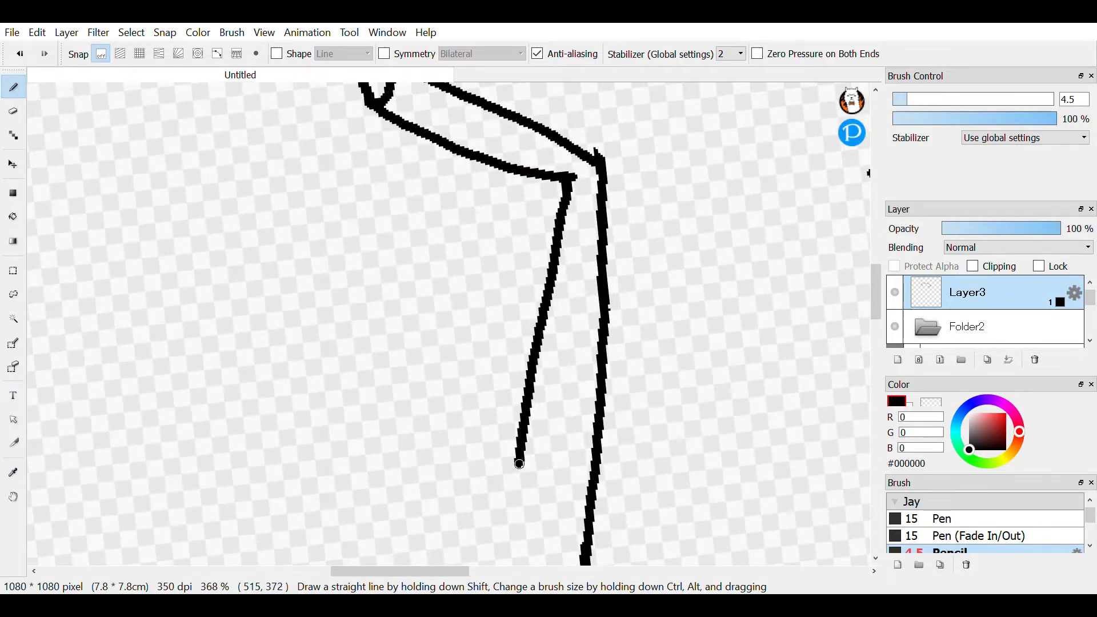
Step: Draw the shirt's loose side lines down from the armpits and join them with a wavy hem across the waist
scroll(450, 324, down, 2)
scroll(697, 250, down, 2)
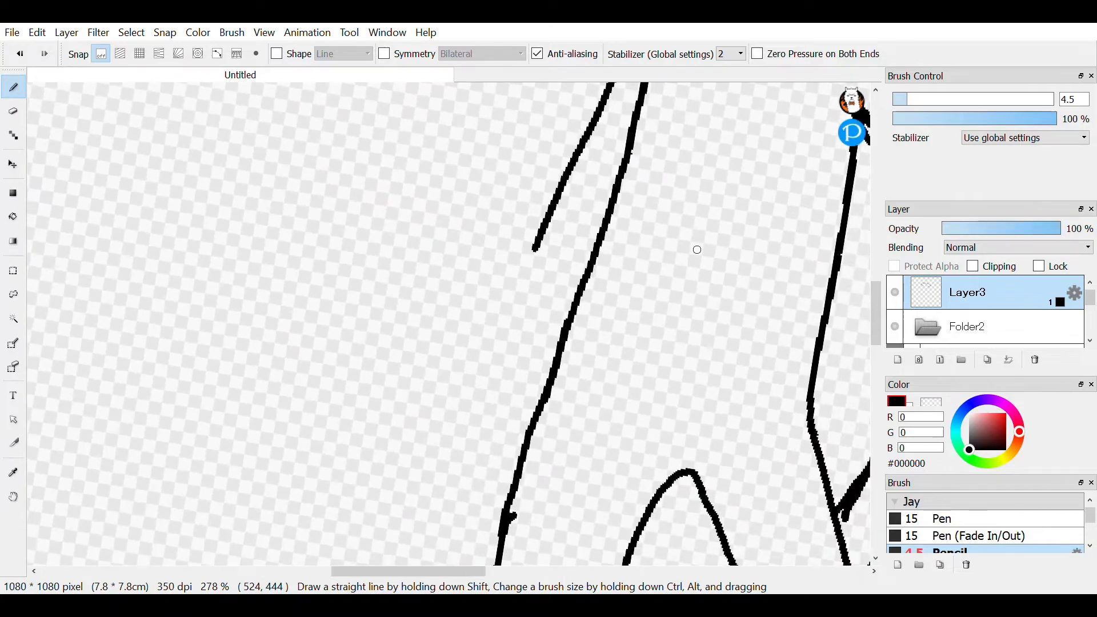
mouse_move(533, 263)
mouse_down()
mouse_move(522, 331)
mouse_move(633, 294)
mouse_move(688, 315)
mouse_move(719, 378)
mouse_move(767, 404)
mouse_move(805, 401)
mouse_up()
scroll(805, 400, down, 2)
scroll(699, 416, up, 2)
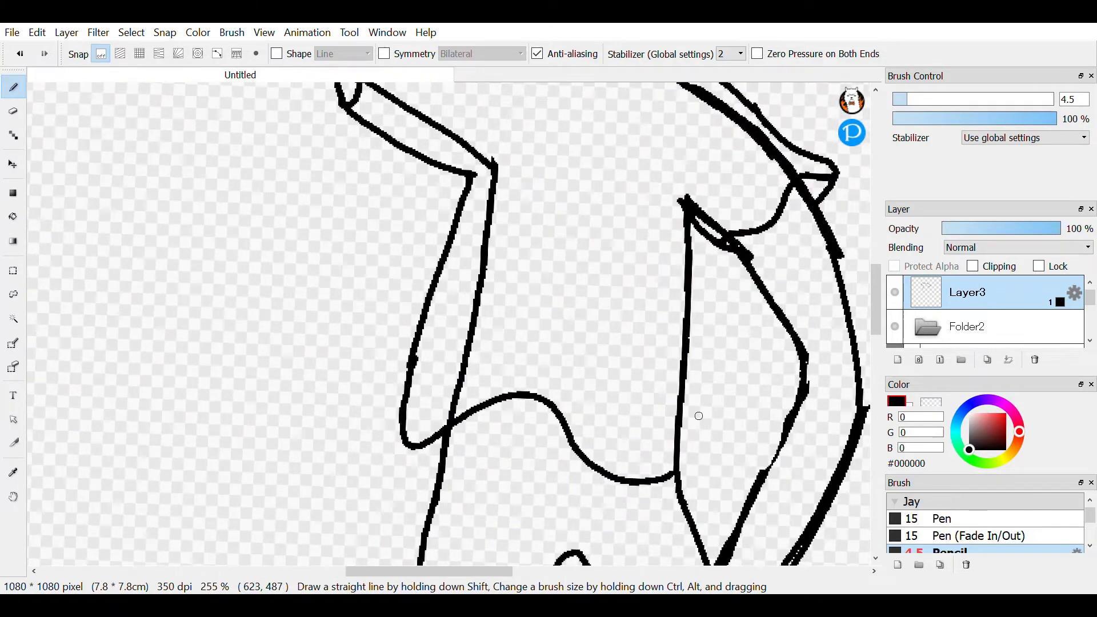
mouse_move(700, 217)
mouse_down()
mouse_move(714, 275)
mouse_move(719, 434)
mouse_move(695, 469)
mouse_up()
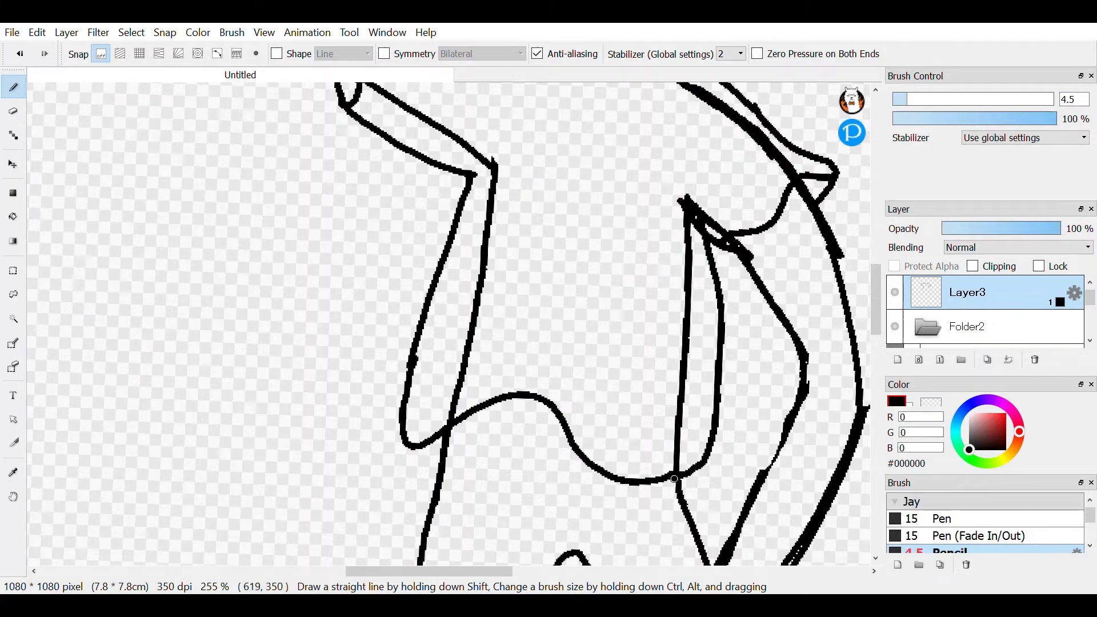
Step: Add a small fold at the hem corner below the raised arm and undo the extra stroke beside it
scroll(675, 479, up, 8)
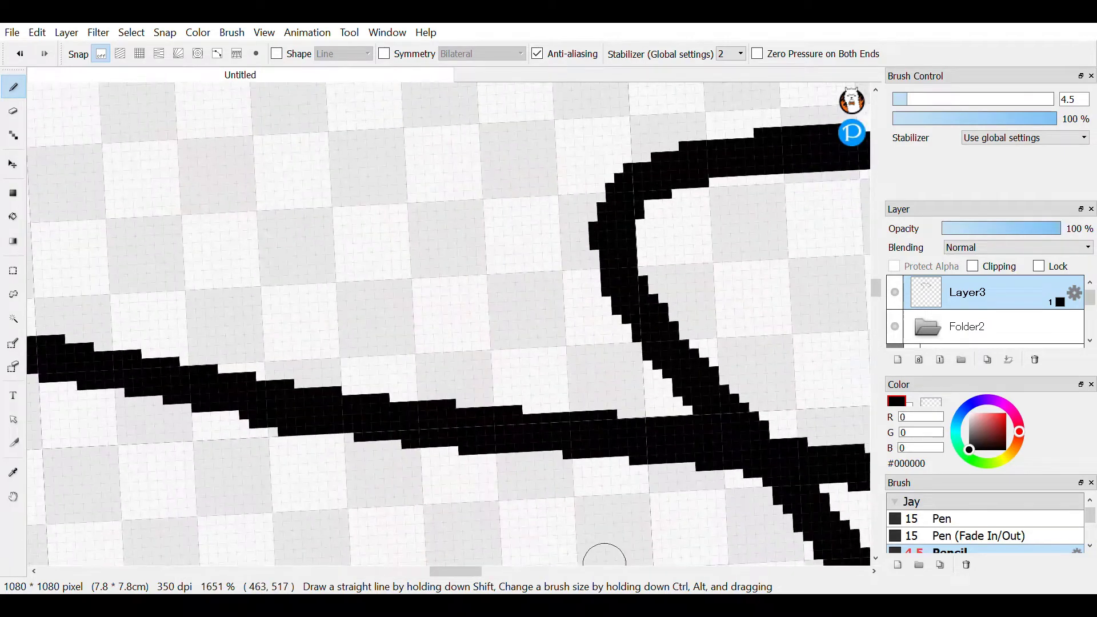
drag(577, 245, 524, 443)
drag(669, 383, 651, 464)
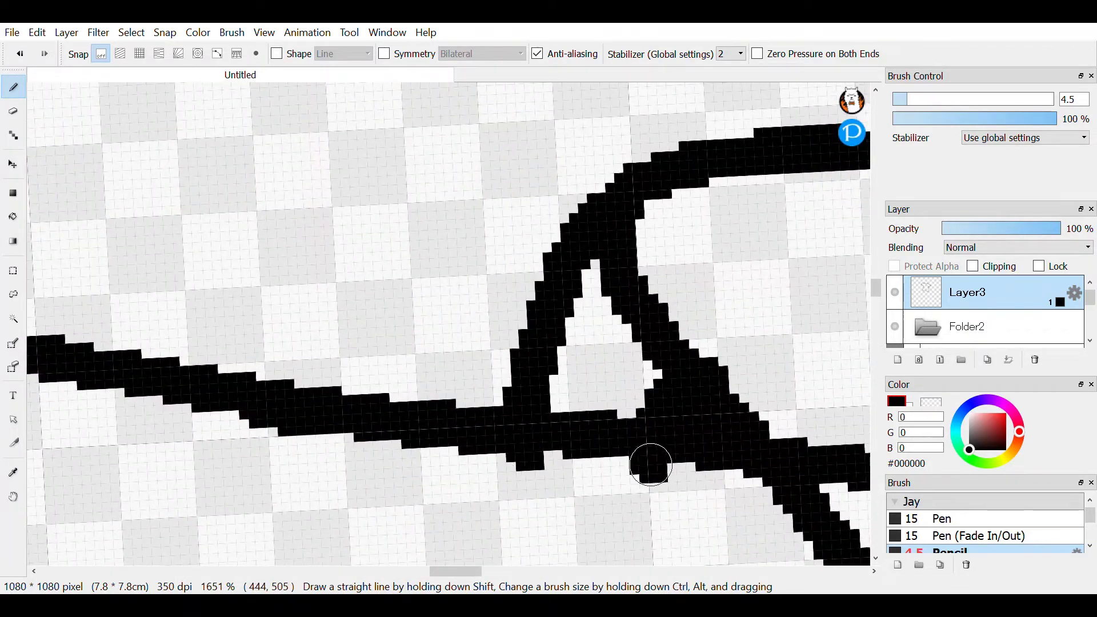
click(20, 53)
scroll(615, 517, down, 10)
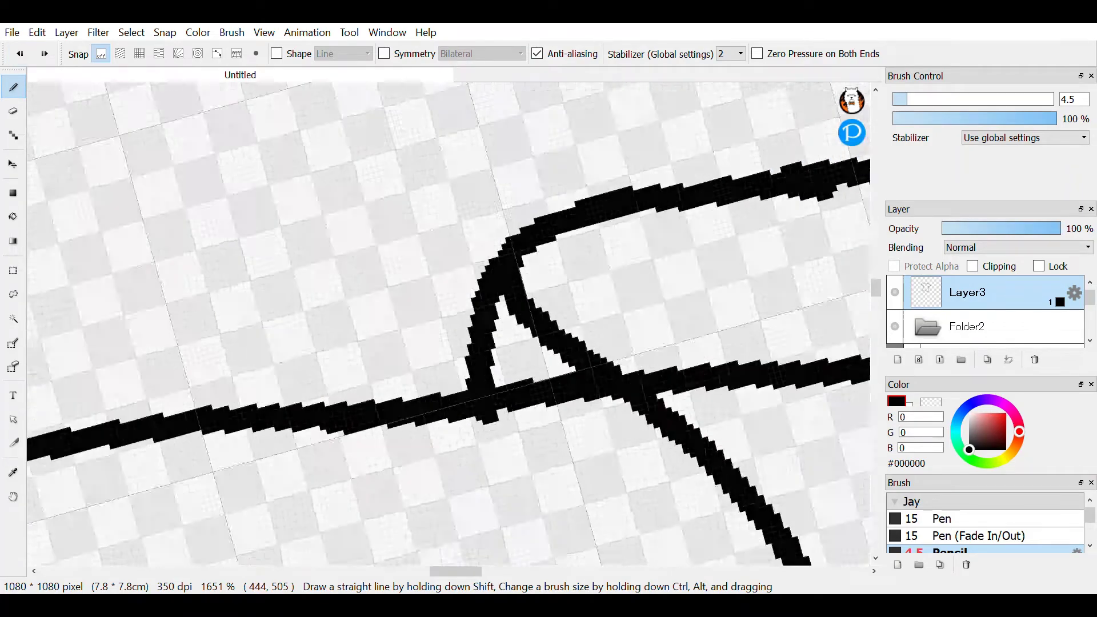
scroll(636, 283, up, 10)
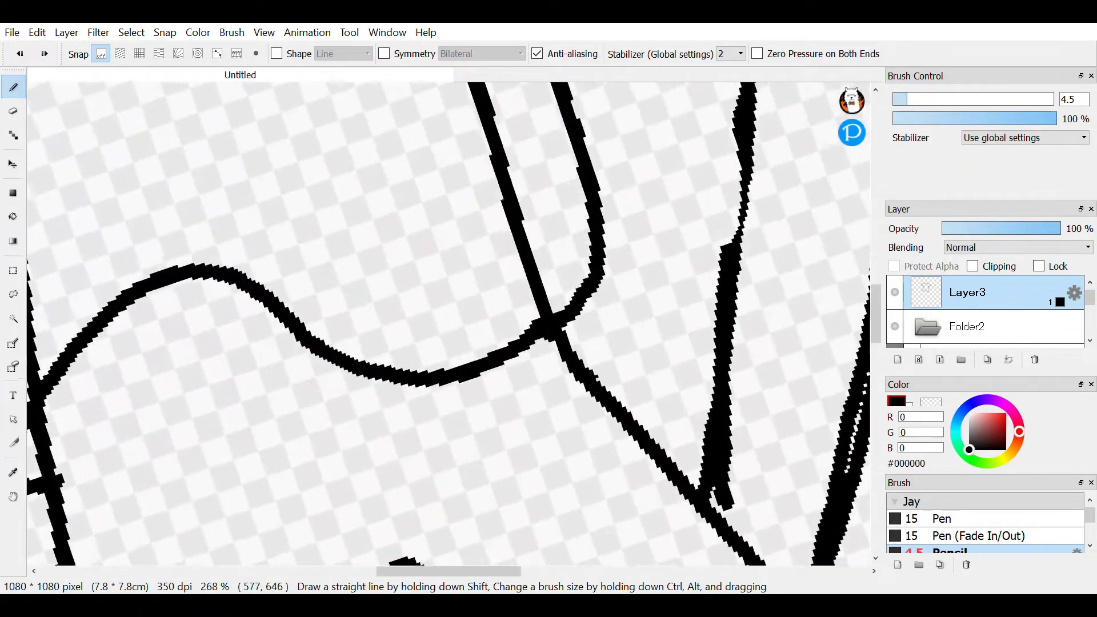
scroll(618, 543, down, 8)
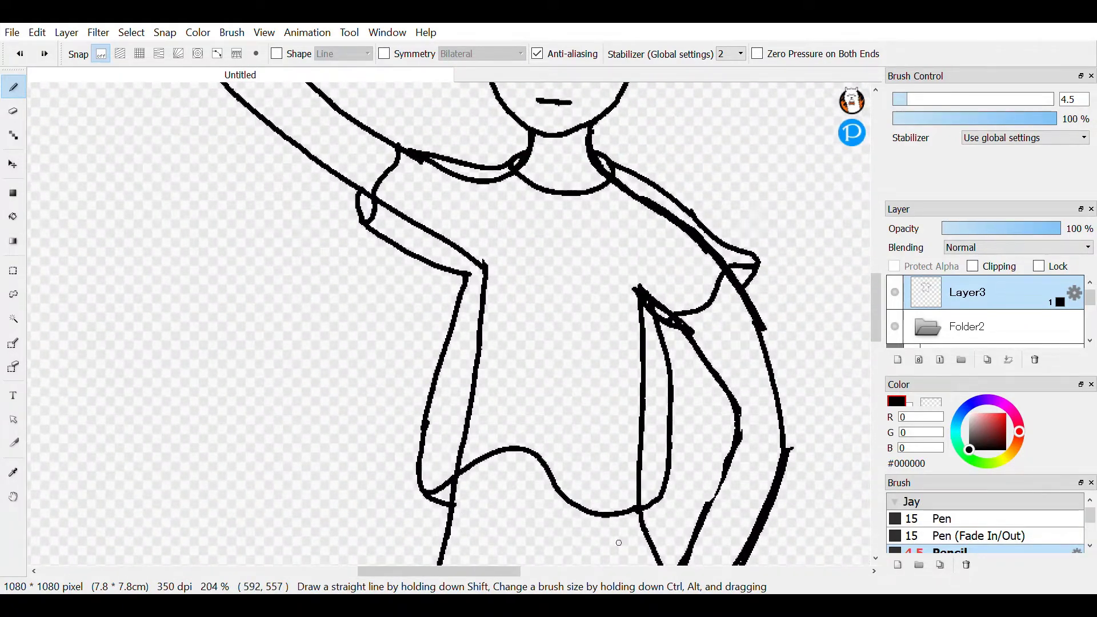
Step: Select Layer2, test it with a short stroke on the blank canvas, and switch to the 18.4 Eraser
scroll(986, 312, down, 3)
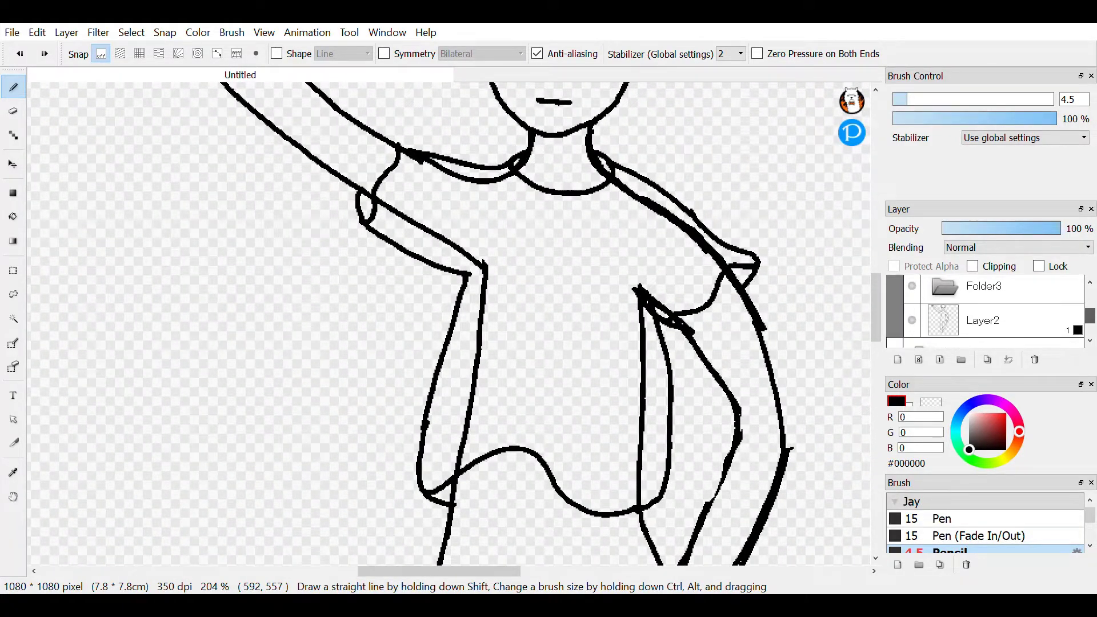
click(1015, 320)
drag(48, 100, 59, 104)
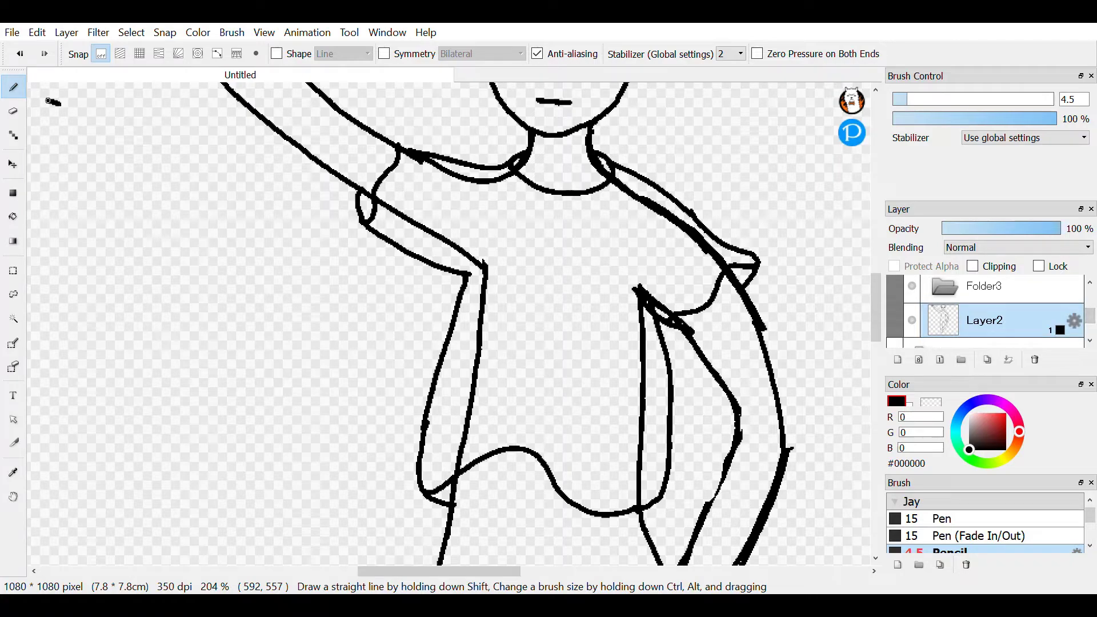
click(13, 135)
click(13, 111)
scroll(435, 211, up, 5)
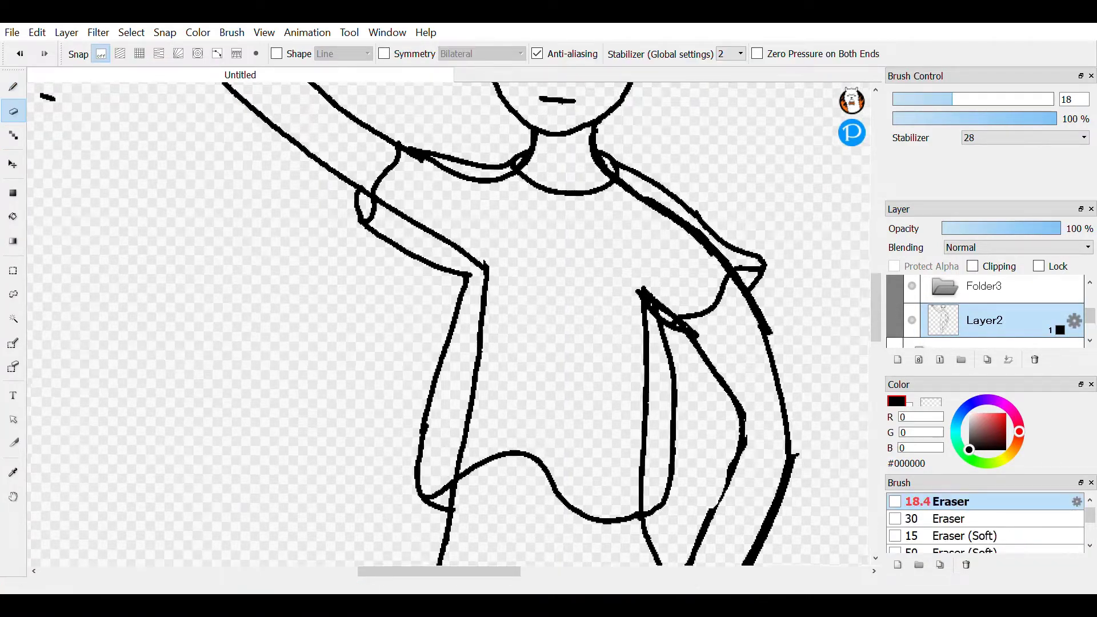
Step: Erase the raised arm's lower outline inside the sleeve, continuing past the armpit
click(290, 123)
mouse_move(291, 123)
mouse_down()
mouse_move(438, 299)
mouse_move(497, 404)
mouse_move(483, 460)
mouse_up()
scroll(484, 459, down, 4)
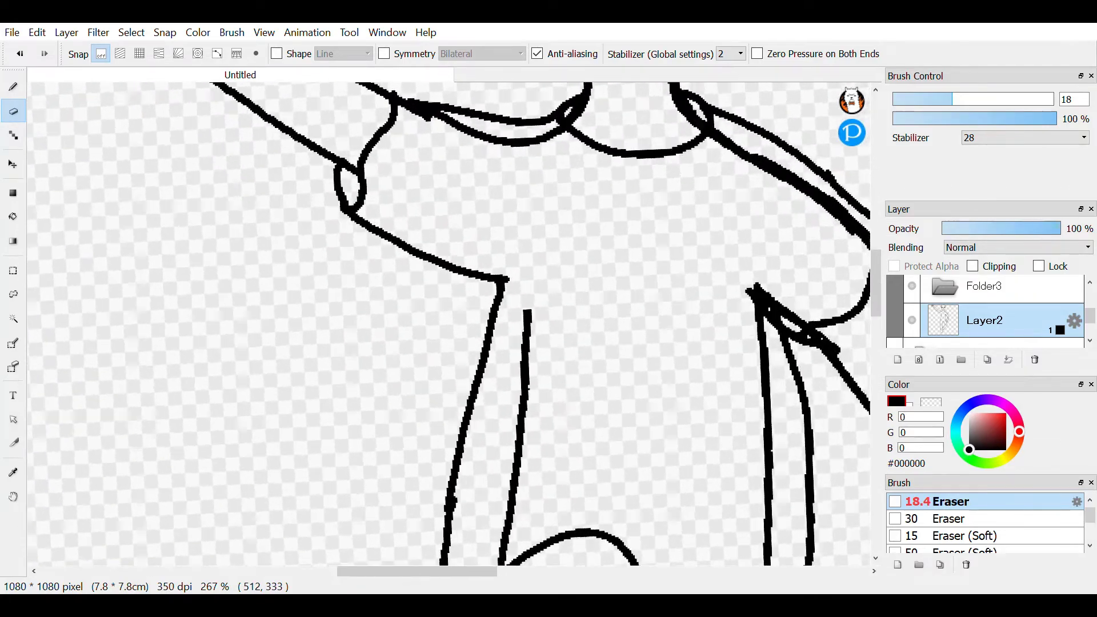
Step: Erase the torso outline below the raised arm, from the armpit down to the shirt hem
scroll(598, 230, up, 2)
drag(598, 230, 494, 540)
scroll(494, 540, down, 3)
scroll(757, 231, up, 4)
scroll(757, 230, up, 4)
drag(517, 329, 610, 366)
scroll(669, 394, down, 1)
scroll(511, 370, down, 4)
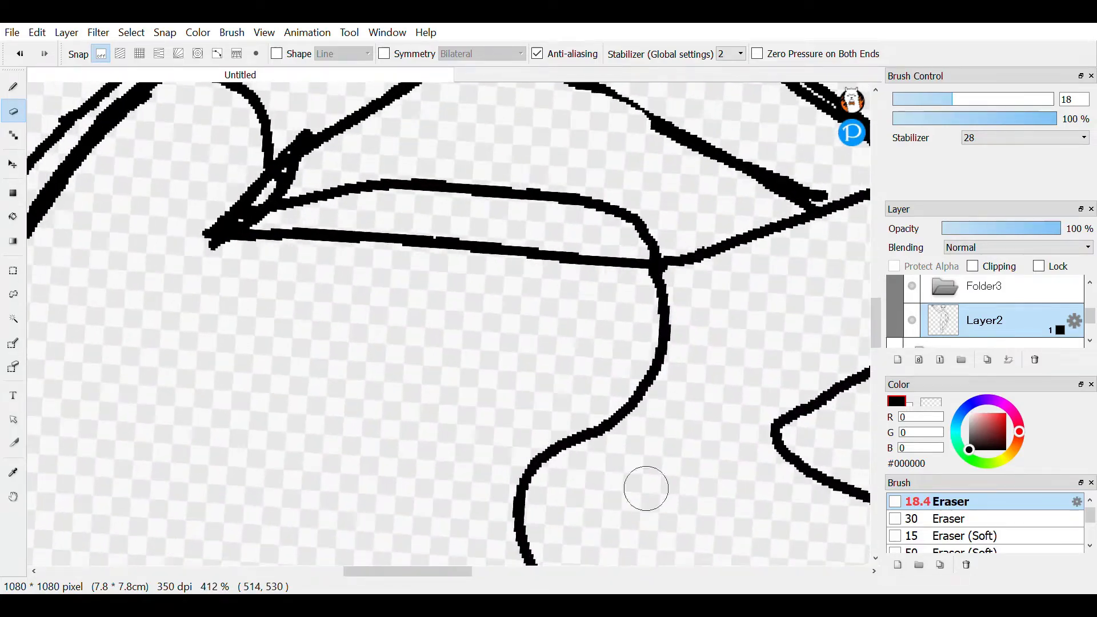
Step: Erase the torso outline on the lowered-arm side and the arm's inner line inside the sleeve at the armpit
scroll(646, 487, up, 4)
scroll(661, 470, up, 3)
mouse_move(661, 470)
mouse_down()
mouse_move(669, 377)
mouse_move(568, 332)
mouse_move(339, 187)
mouse_move(158, 106)
mouse_up()
scroll(449, 323, down, 2)
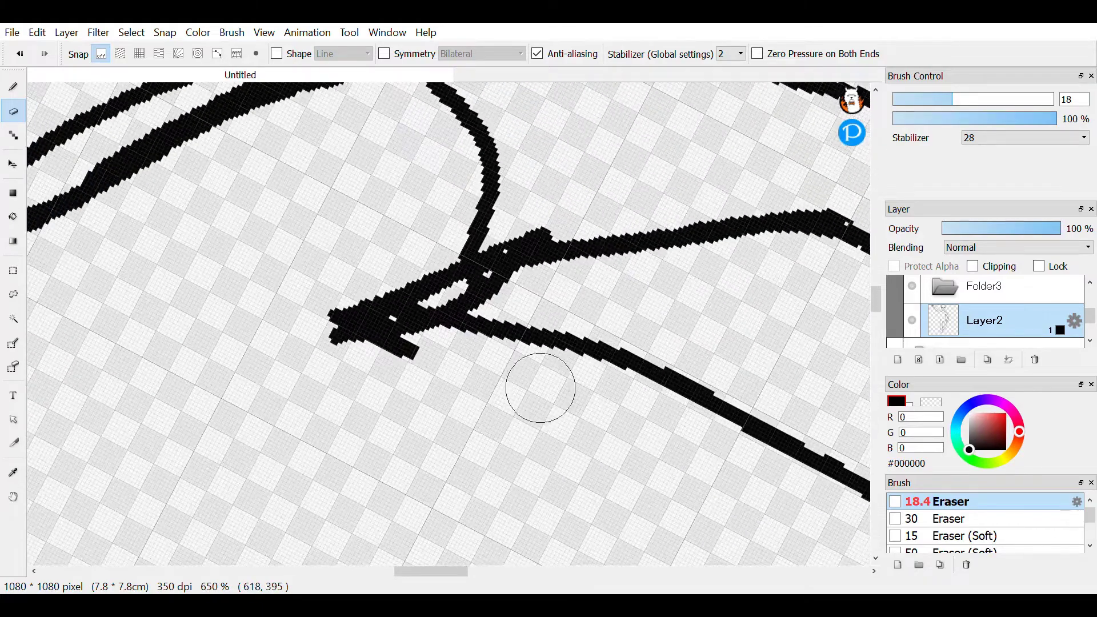
mouse_move(351, 303)
mouse_down()
mouse_move(418, 355)
mouse_move(345, 313)
mouse_move(379, 339)
mouse_move(382, 257)
mouse_move(392, 317)
mouse_move(411, 239)
mouse_move(441, 280)
mouse_move(423, 243)
mouse_up()
scroll(424, 243, down, 2)
scroll(424, 243, up, 3)
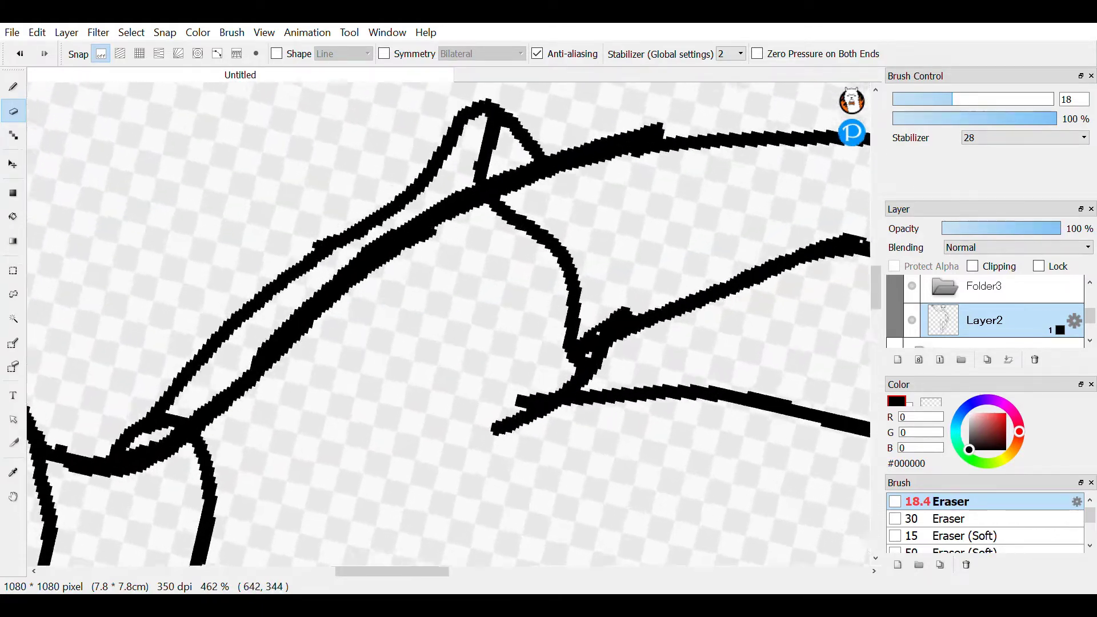
Step: Erase the body's shoulder lines hidden under the shirt, between the neckline and the sleeve on both sides
drag(566, 185, 516, 227)
mouse_move(297, 309)
mouse_down()
mouse_move(161, 453)
mouse_move(368, 331)
mouse_up()
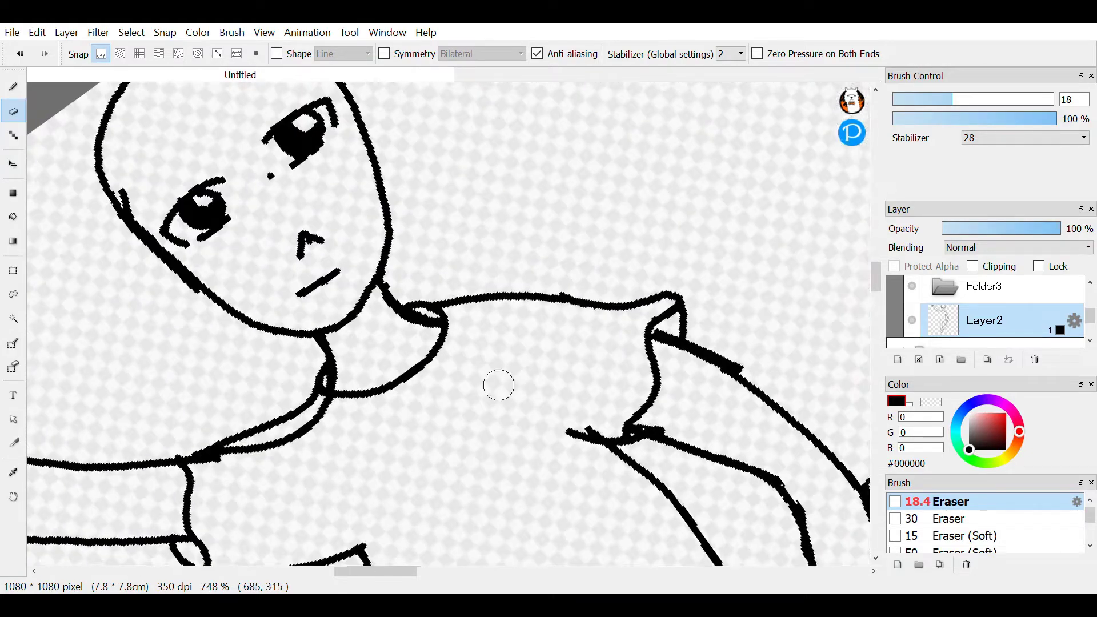
scroll(499, 385, up, 5)
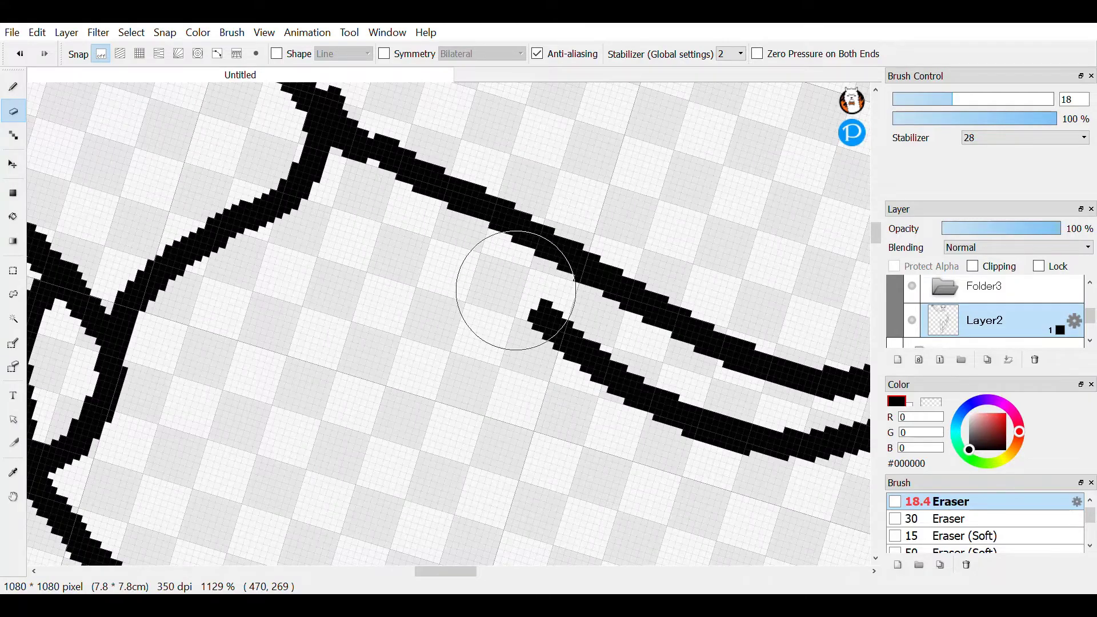
drag(790, 446, 818, 447)
scroll(373, 488, down, 1)
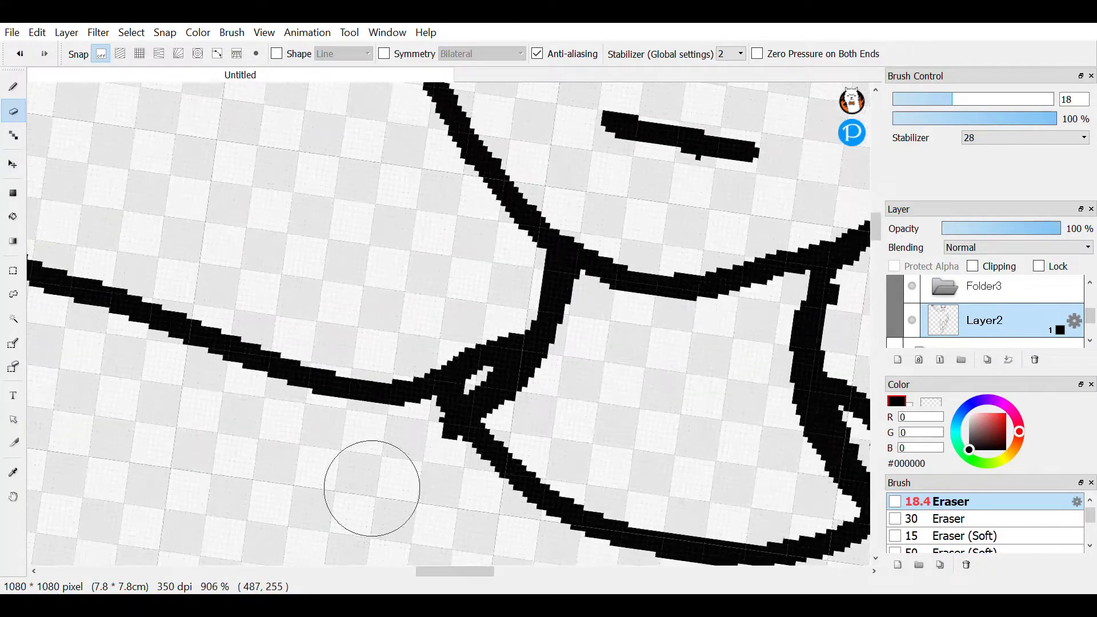
Step: Examine the cleaned line art around the face, collar, both sleeves, shirt hem and legs for leftover body lines
scroll(447, 463, down, 3)
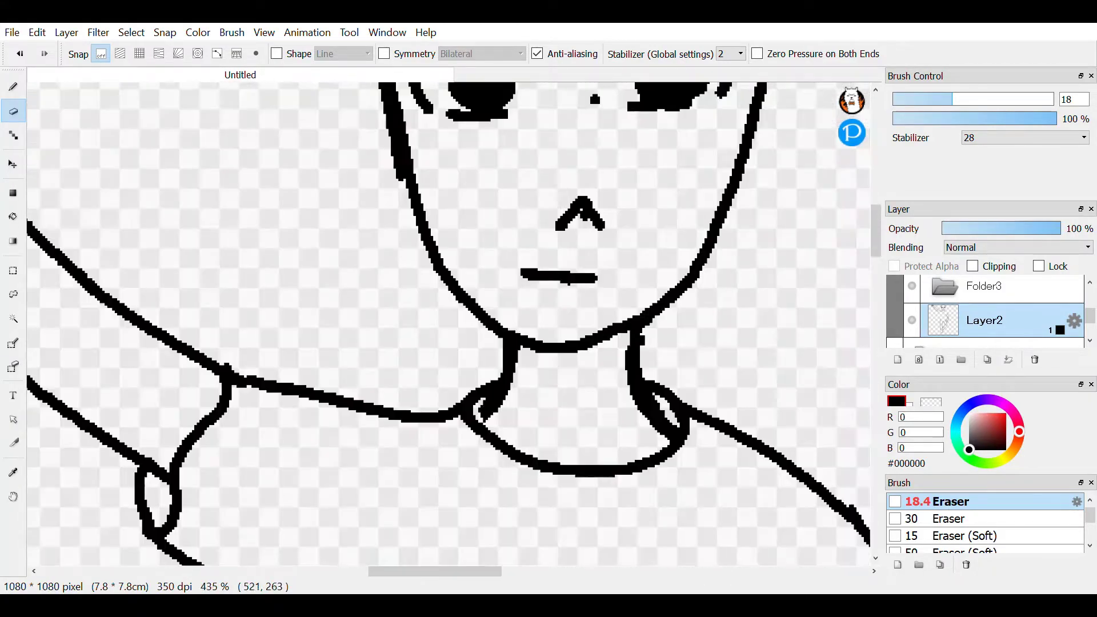
scroll(637, 482, down, 5)
scroll(701, 291, up, 1)
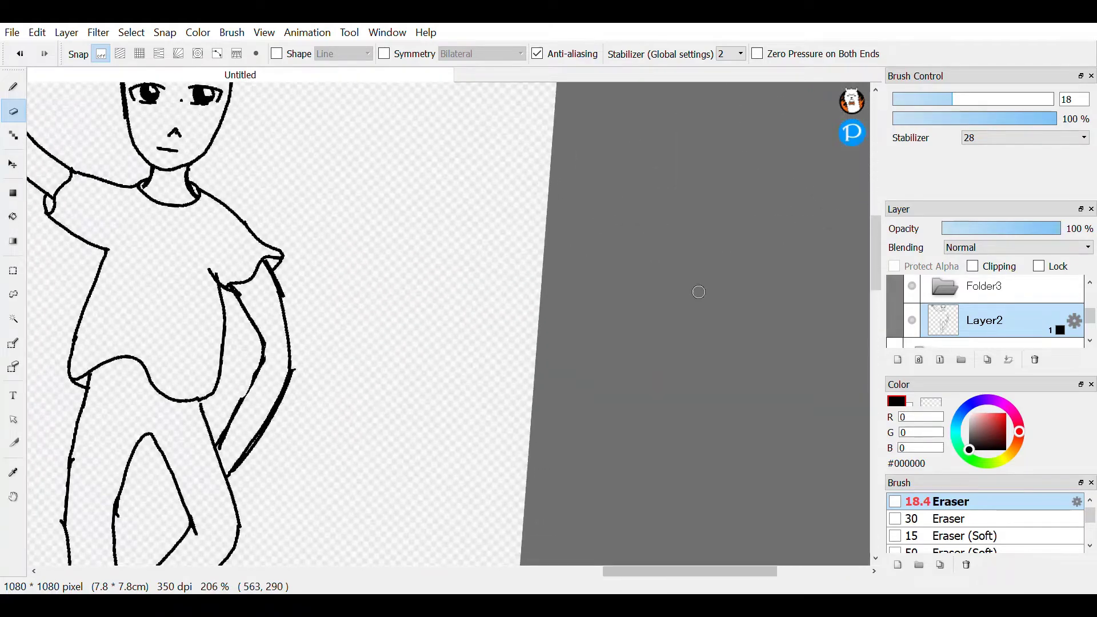
scroll(605, 475, down, 2)
scroll(605, 475, up, 3)
scroll(657, 411, down, 5)
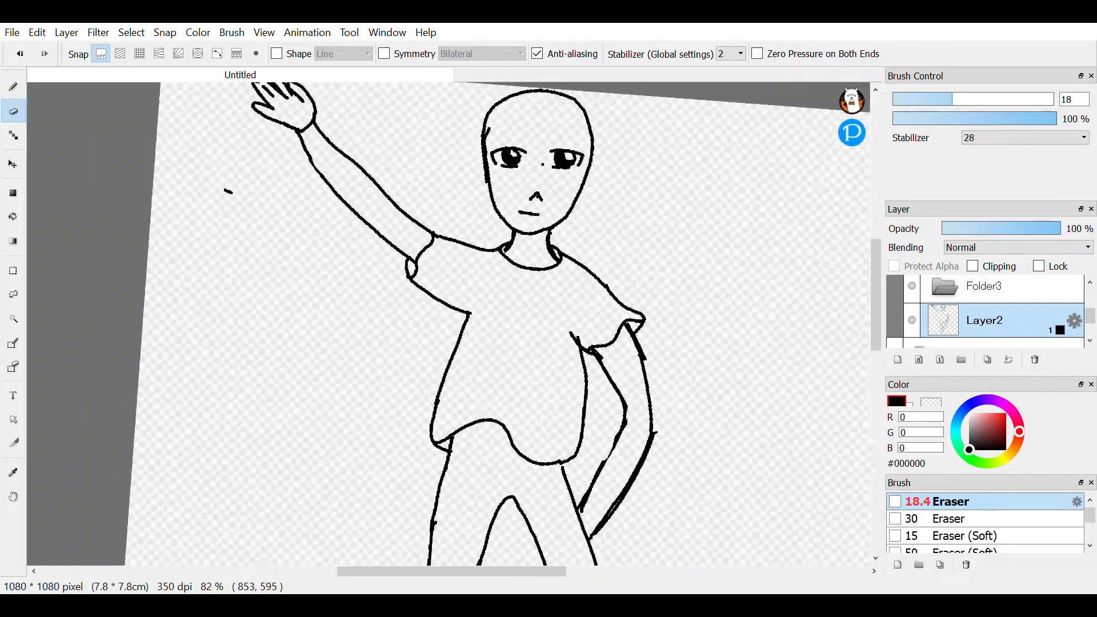
scroll(636, 406, up, 5)
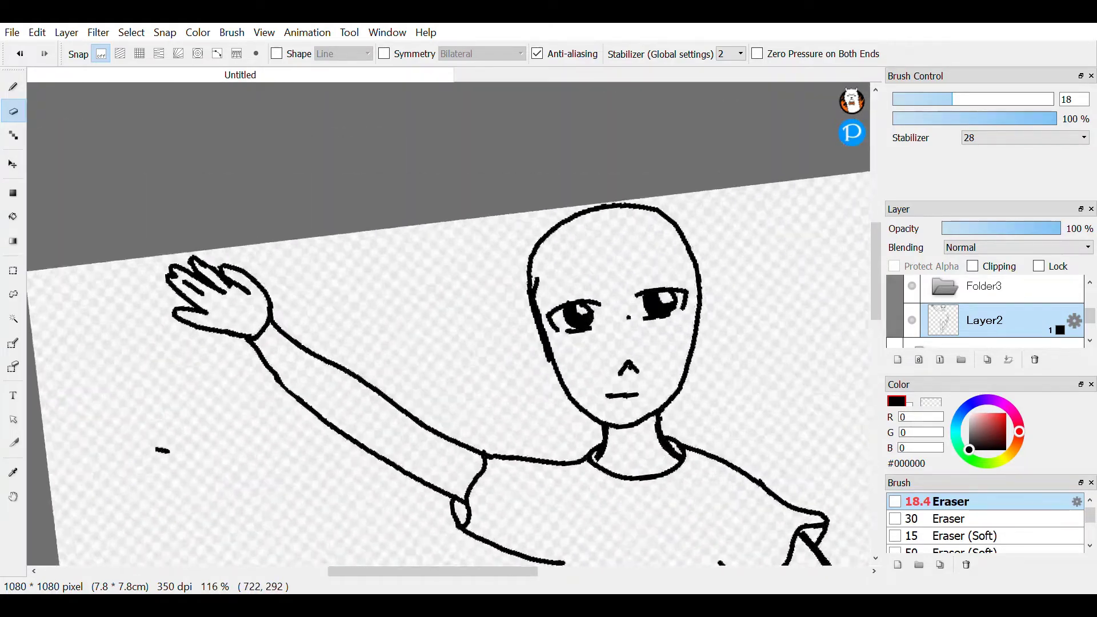
scroll(636, 406, down, 3)
scroll(747, 526, down, 2)
scroll(747, 525, up, 2)
scroll(747, 526, up, 1)
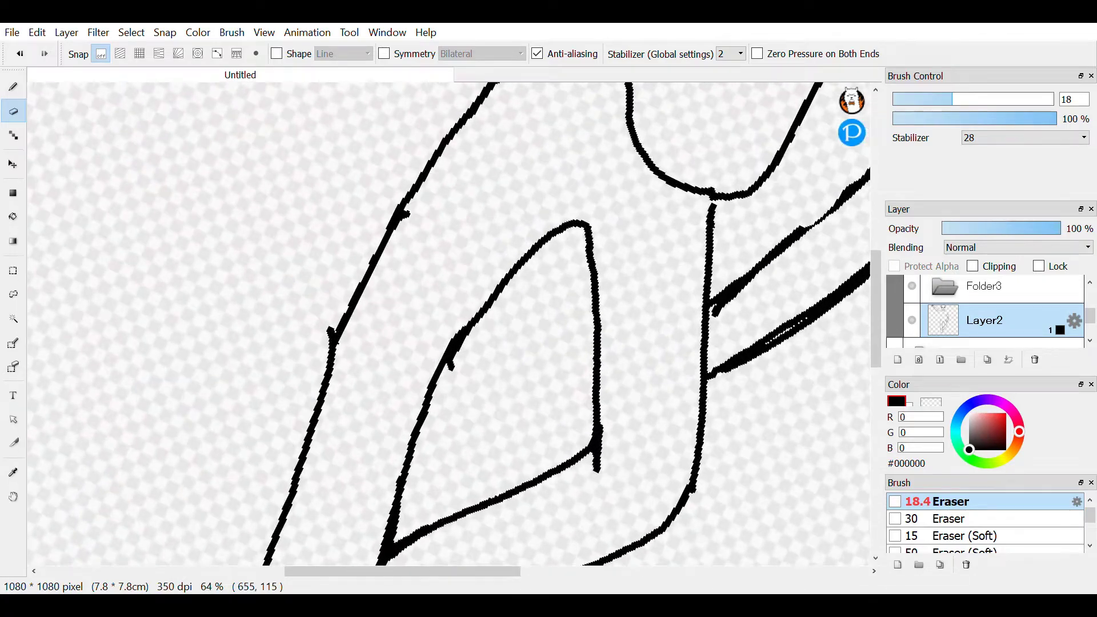
scroll(747, 526, down, 3)
scroll(714, 400, up, 3)
scroll(715, 400, down, 4)
scroll(714, 400, up, 3)
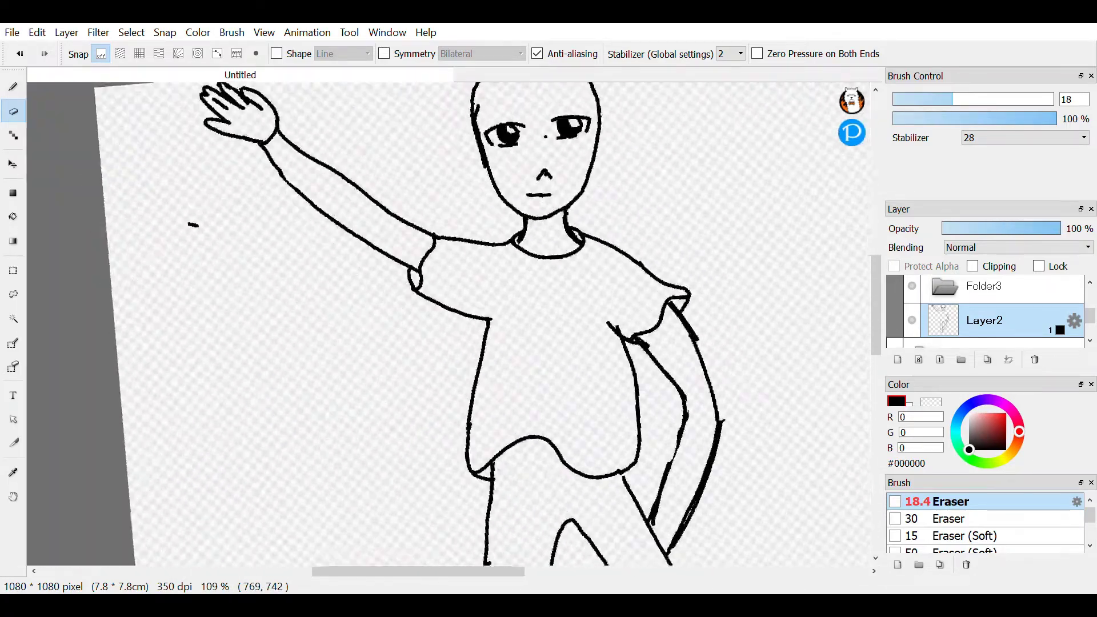
scroll(572, 320, down, 1)
scroll(572, 320, up, 2)
scroll(571, 320, down, 2)
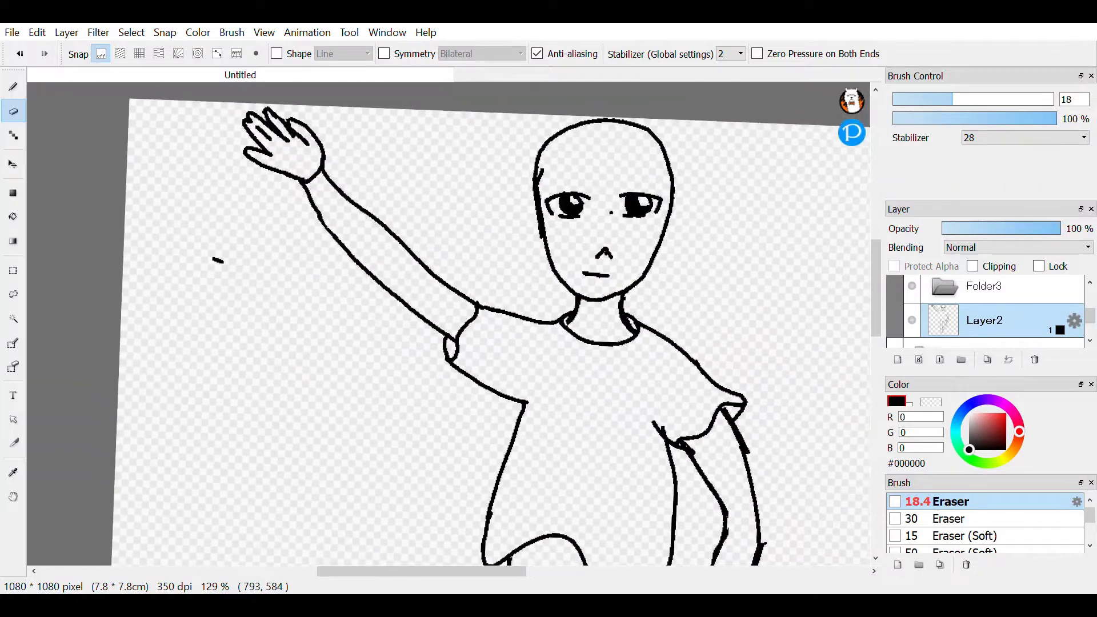
scroll(767, 534, up, 1)
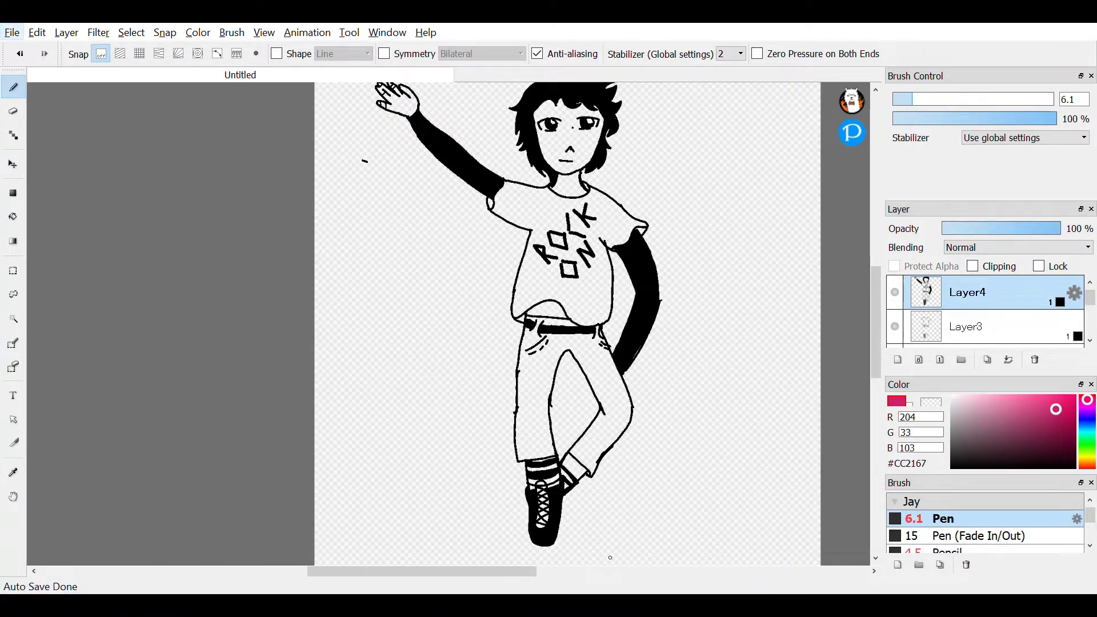
Step: Examine the inked character's hair and face, shirt lettering, trousers, socks and laced shoe up close
scroll(611, 558, down, 1)
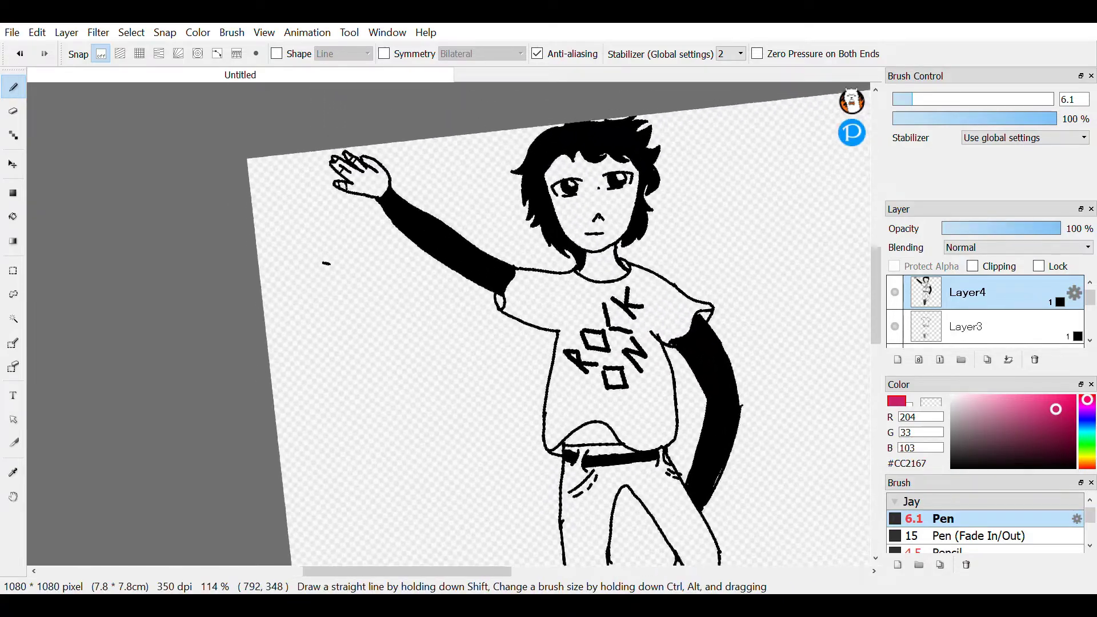
scroll(563, 174, up, 5)
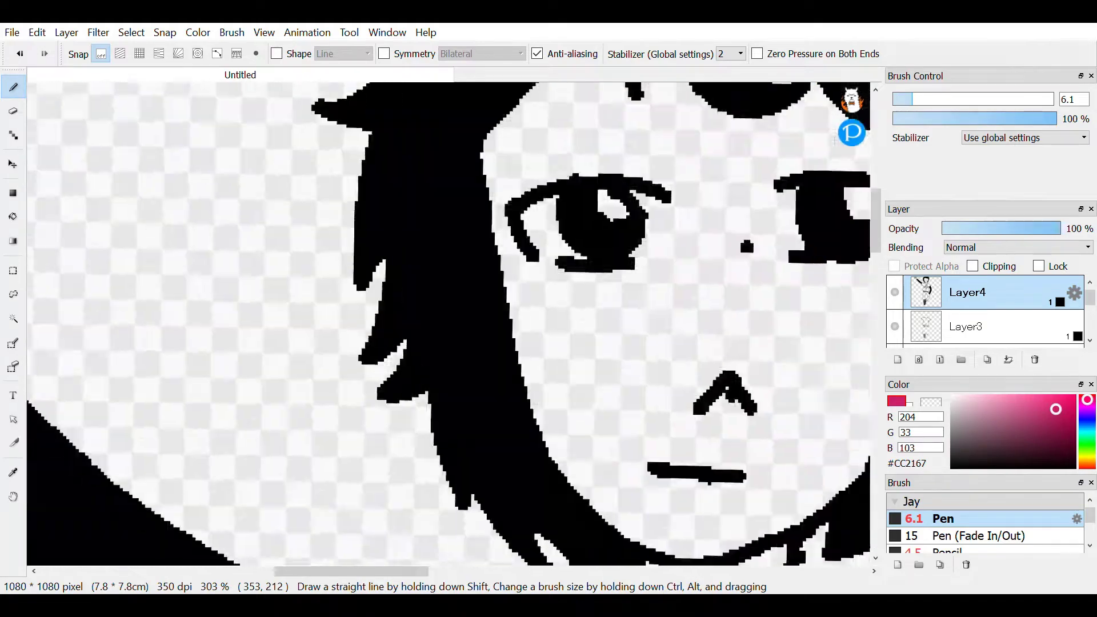
scroll(524, 229, down, 4)
scroll(675, 326, up, 4)
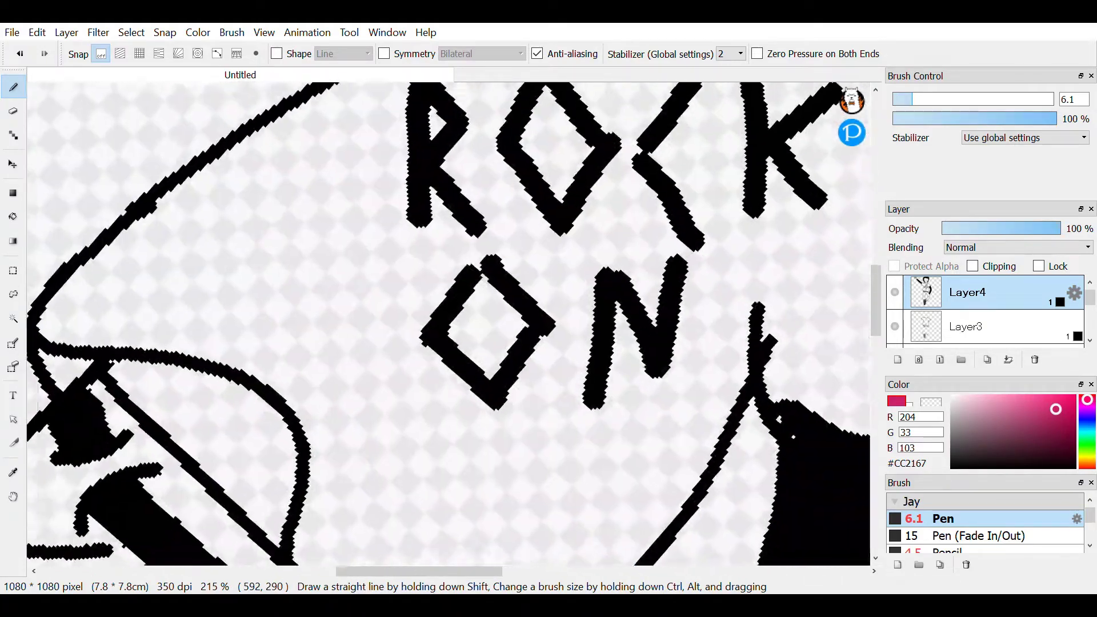
scroll(675, 308, down, 4)
scroll(759, 178, up, 4)
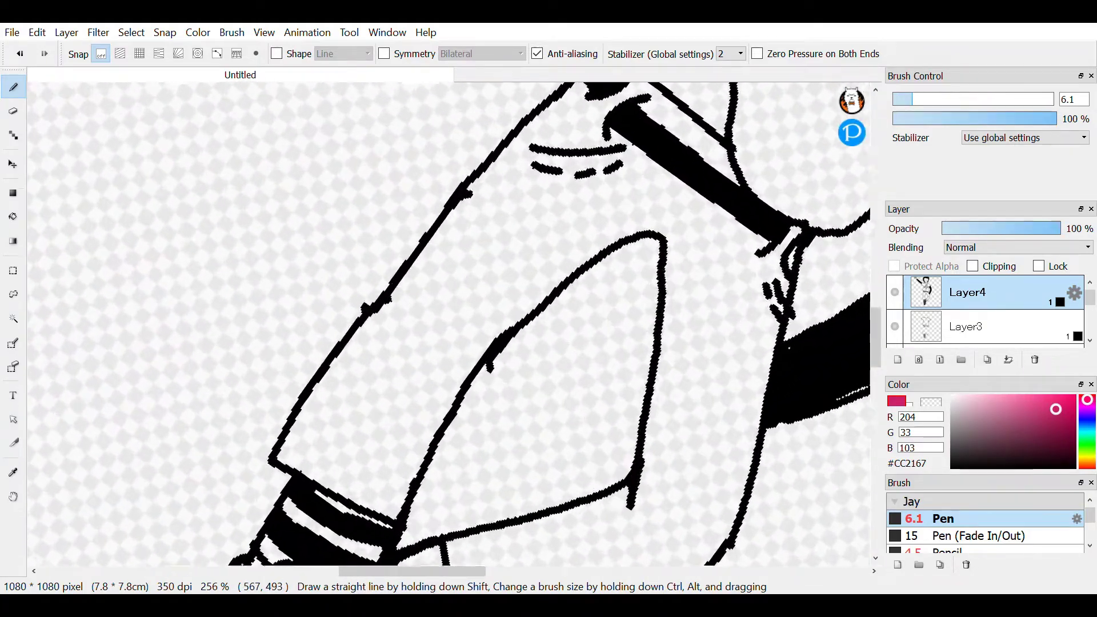
scroll(572, 320, down, 4)
scroll(572, 457, up, 3)
scroll(634, 457, down, 1)
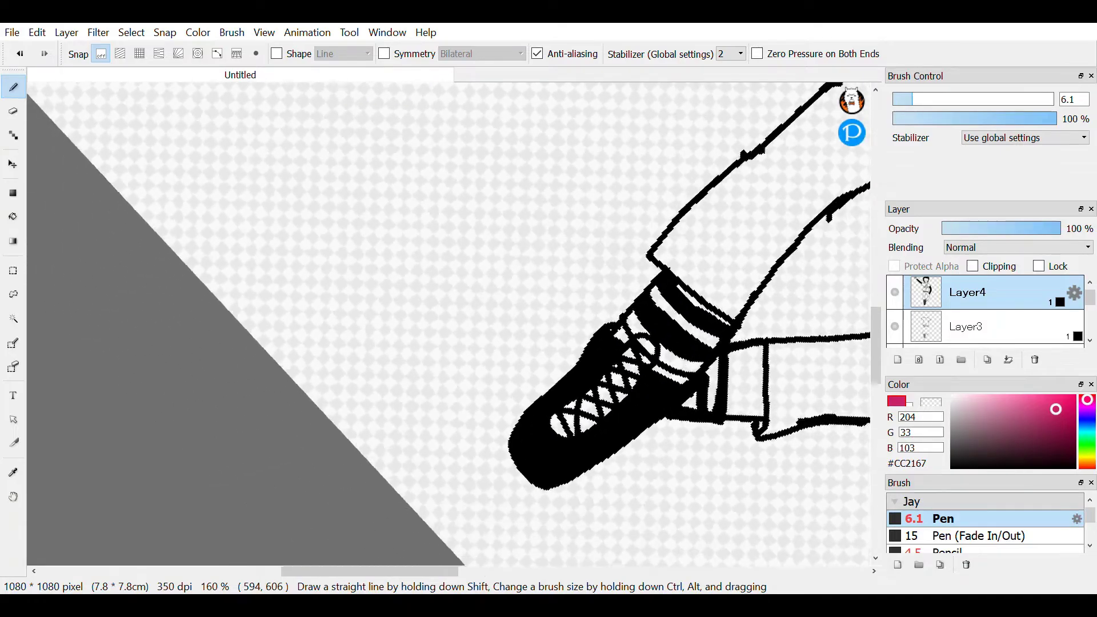
scroll(634, 445, down, 4)
scroll(635, 435, up, 3)
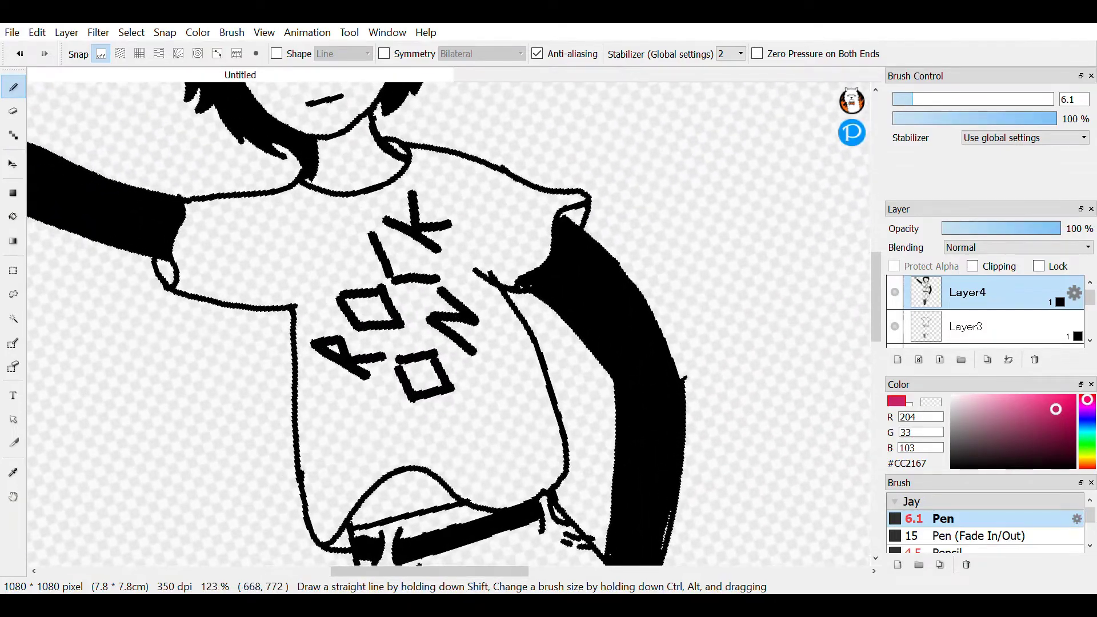
scroll(571, 320, down, 2)
Step: Scribble a black patch with the 6.1 Pen on Layer4, between the belt end and the trouser pocket line
scroll(514, 400, up, 5)
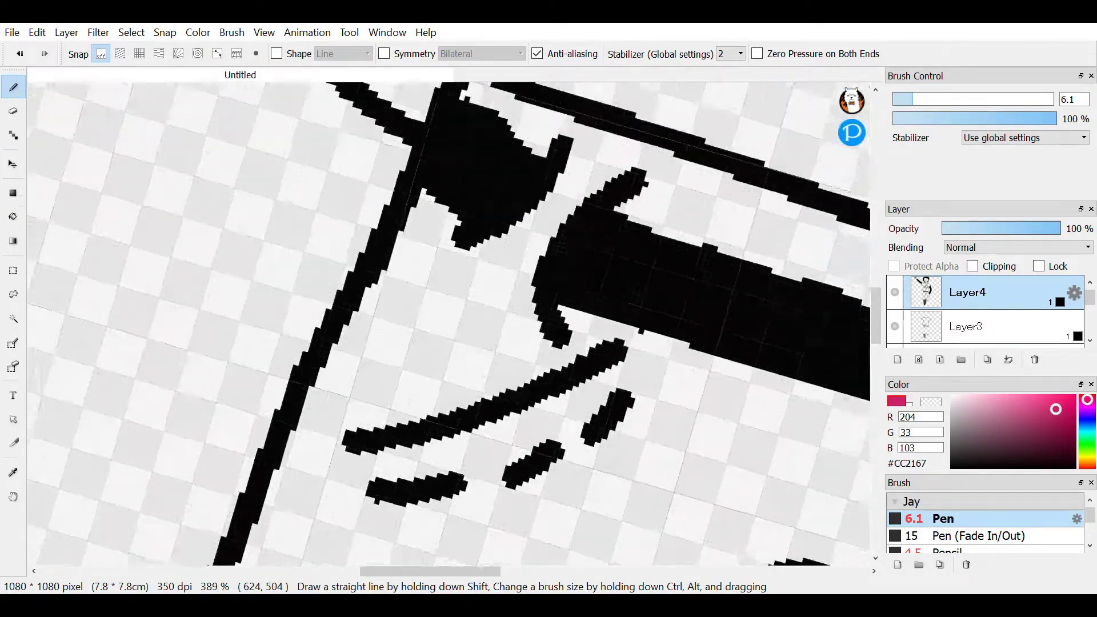
scroll(514, 400, up, 3)
scroll(514, 401, down, 1)
scroll(515, 400, up, 2)
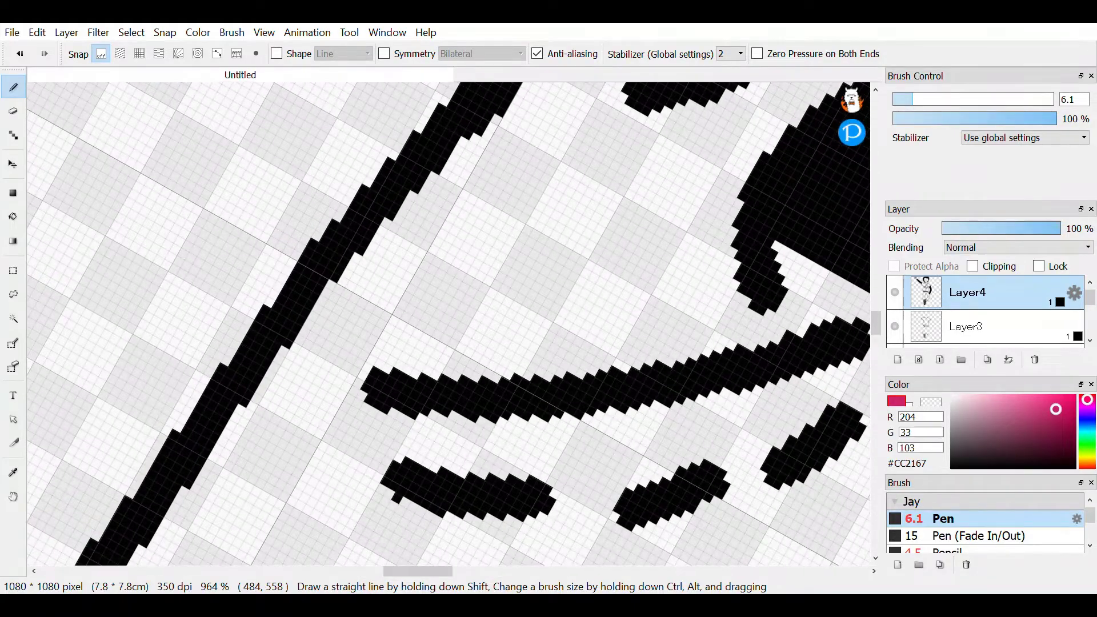
scroll(515, 400, up, 1)
drag(550, 377, 545, 388)
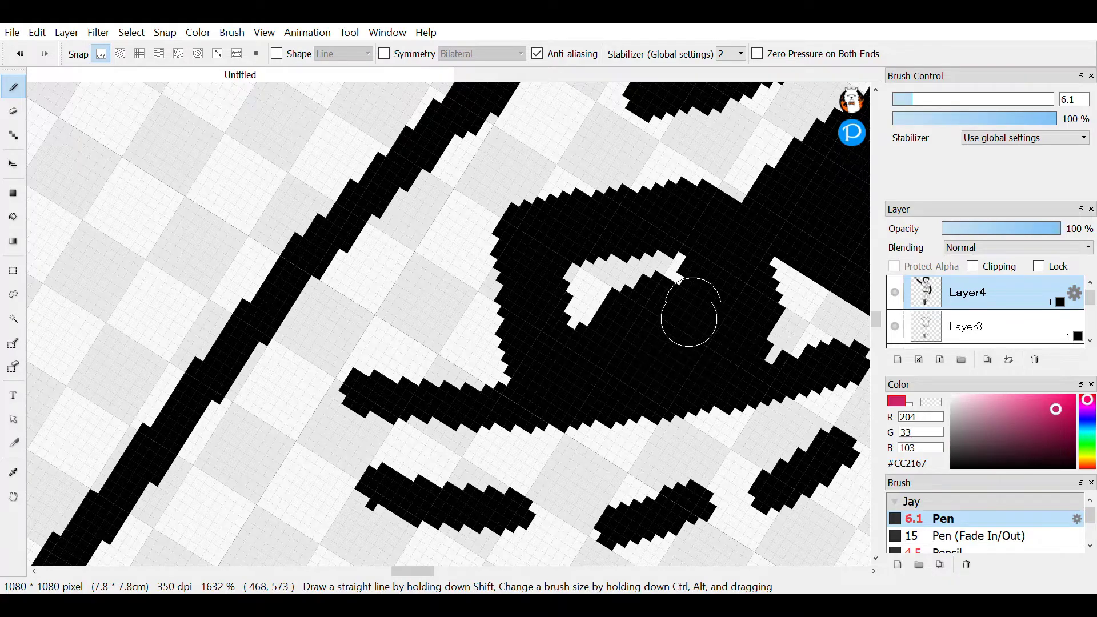
scroll(566, 326, down, 8)
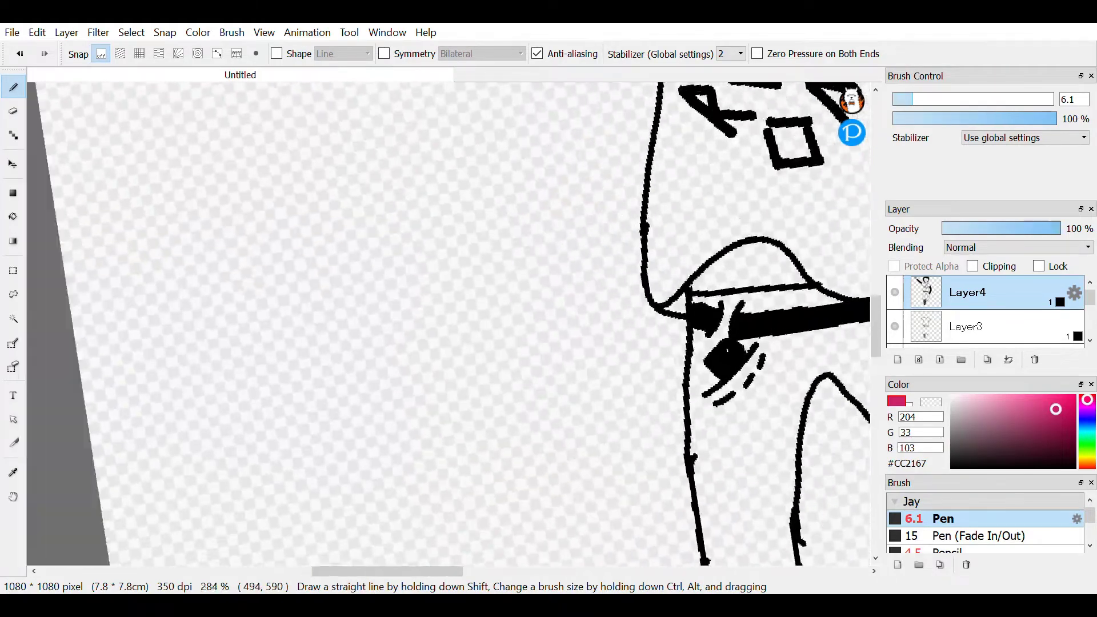
scroll(680, 520, down, 1)
scroll(681, 520, down, 3)
scroll(697, 397, up, 2)
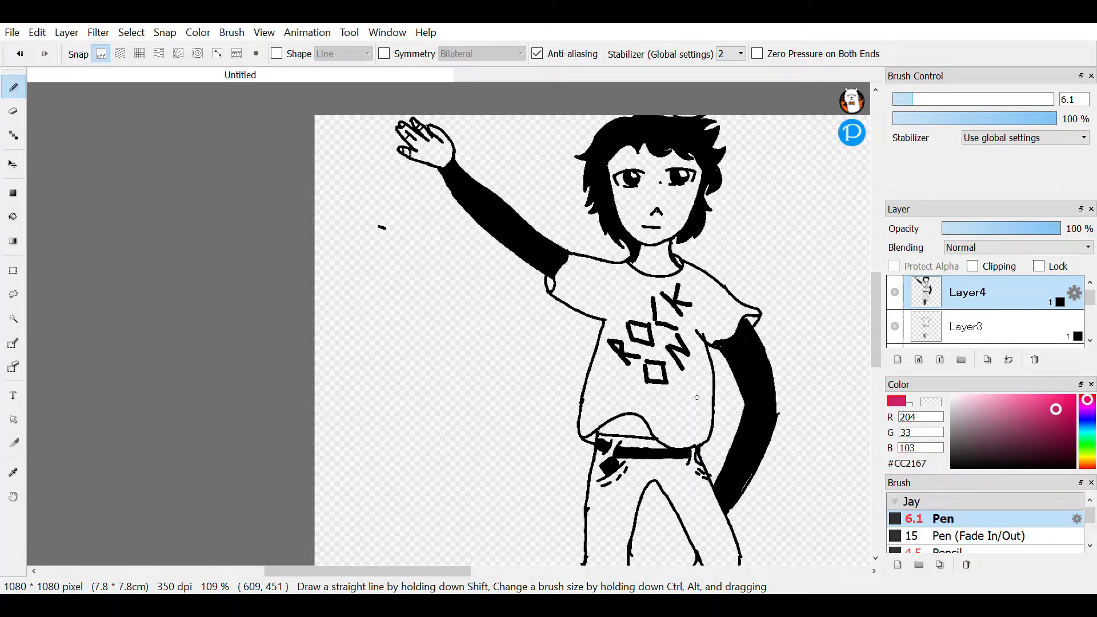
Step: Try pink #FF3C8C and black as the drawing colour, and settle on #AD3265
click(1019, 412)
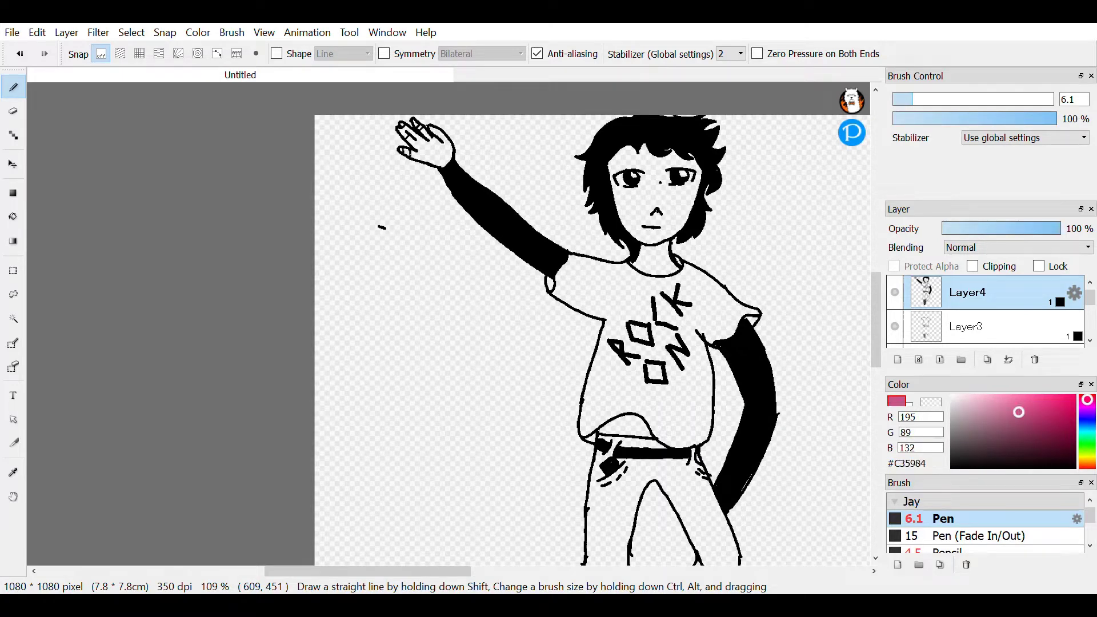
drag(1019, 412, 1041, 395)
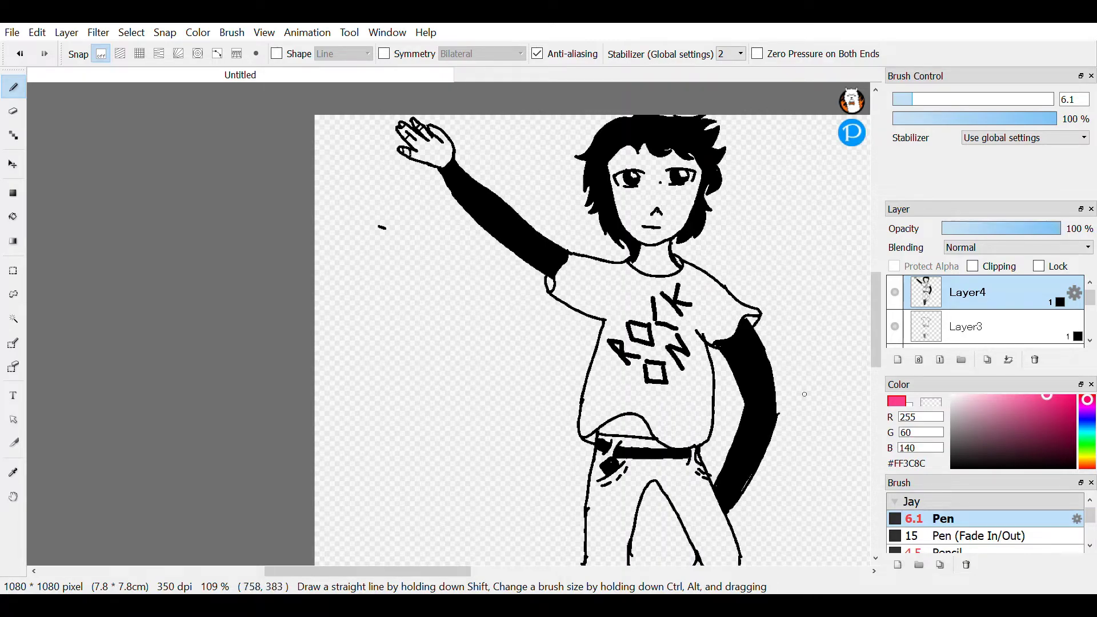
scroll(816, 350, up, 3)
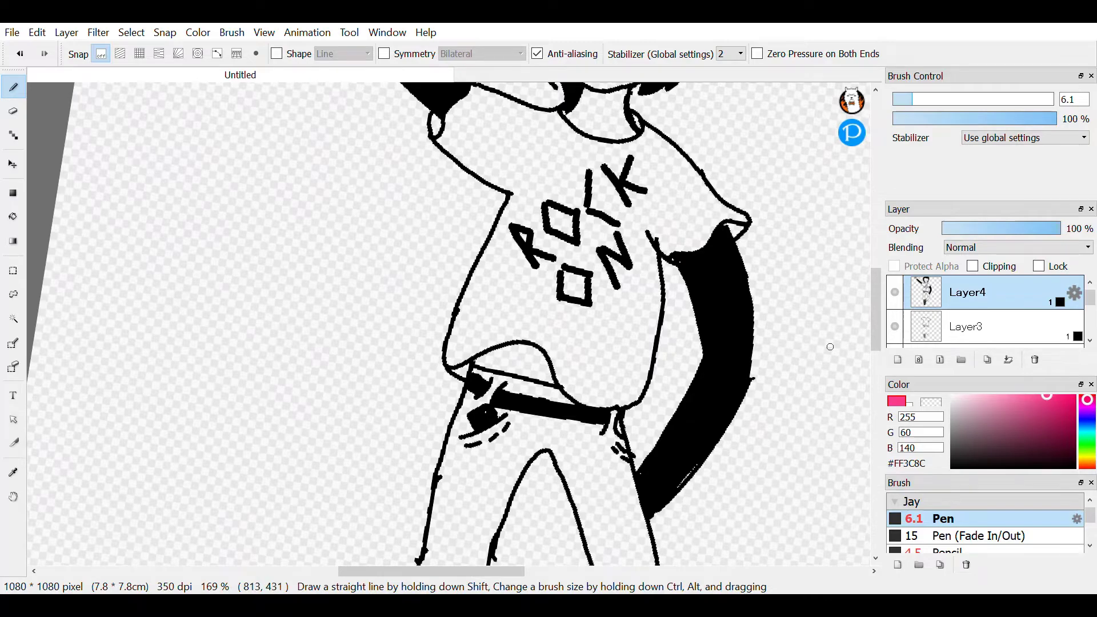
scroll(831, 347, down, 4)
click(961, 468)
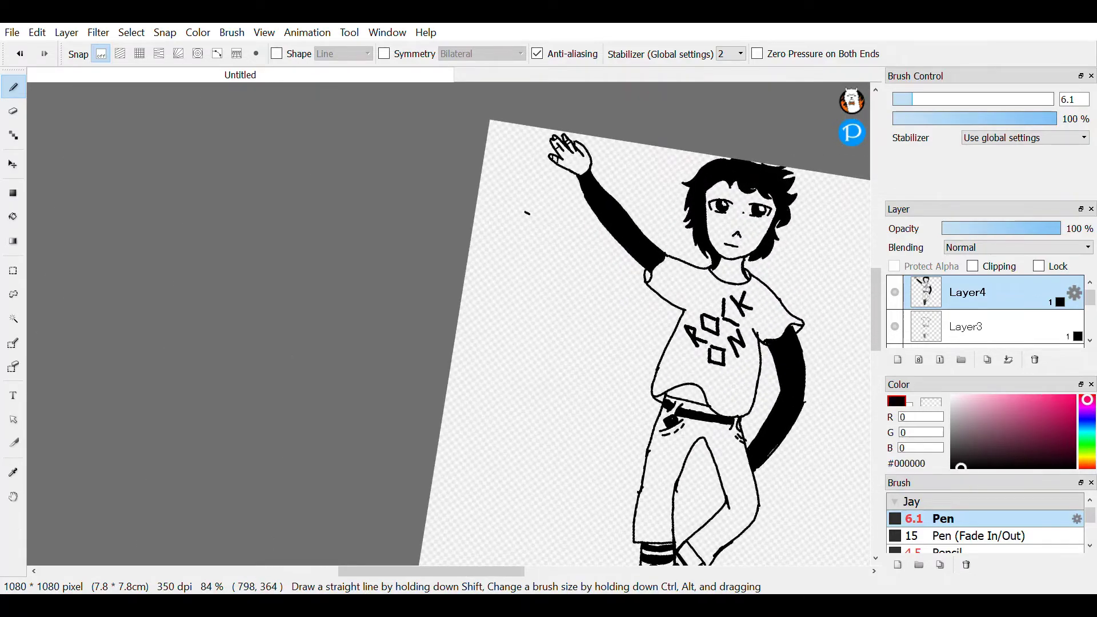
drag(962, 467, 1040, 419)
Step: Examine the face, eyes and surrounding black hair up close
mouse_move(841, 353)
mouse_down()
mouse_move(782, 463)
mouse_move(793, 524)
mouse_move(795, 498)
mouse_move(803, 523)
mouse_move(684, 471)
mouse_move(736, 532)
mouse_up()
scroll(715, 311, up, 10)
drag(764, 348, 715, 531)
scroll(449, 324, down, 5)
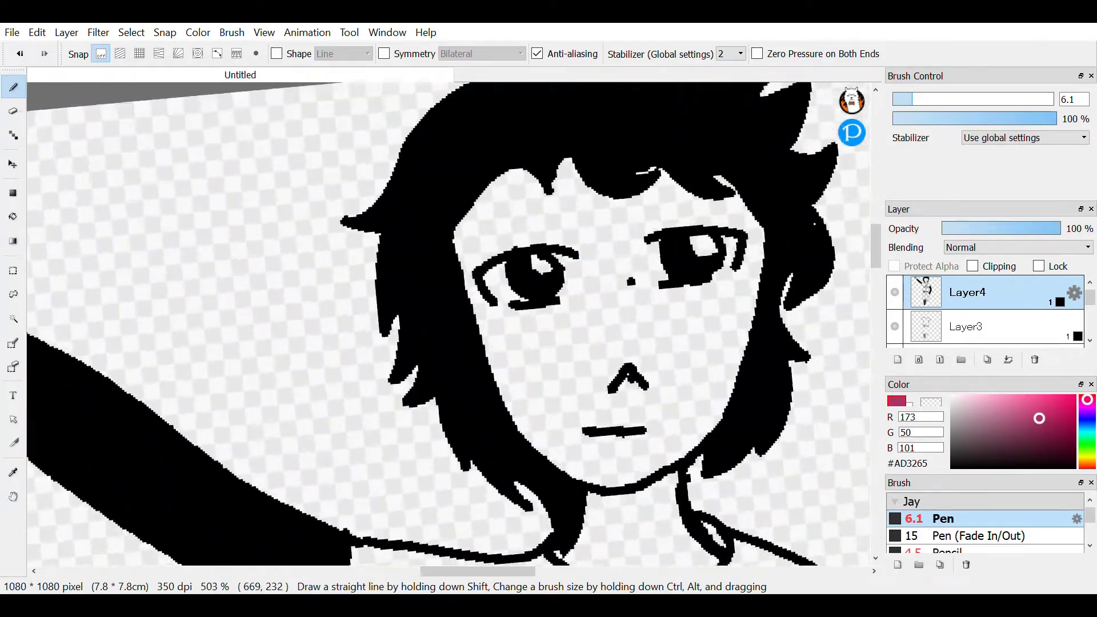
scroll(449, 323, up, 5)
drag(449, 323, 519, 465)
scroll(700, 364, down, 1)
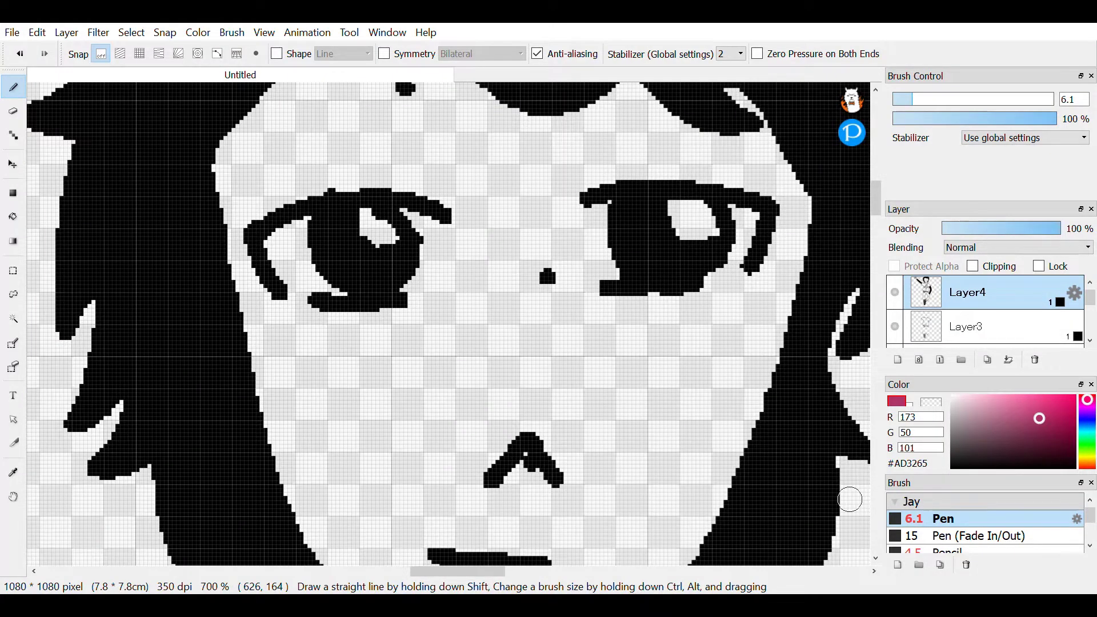
Step: Toggle Layer4 off and on to compare the figure with and without its hair, black fills and shirt lettering
click(895, 292)
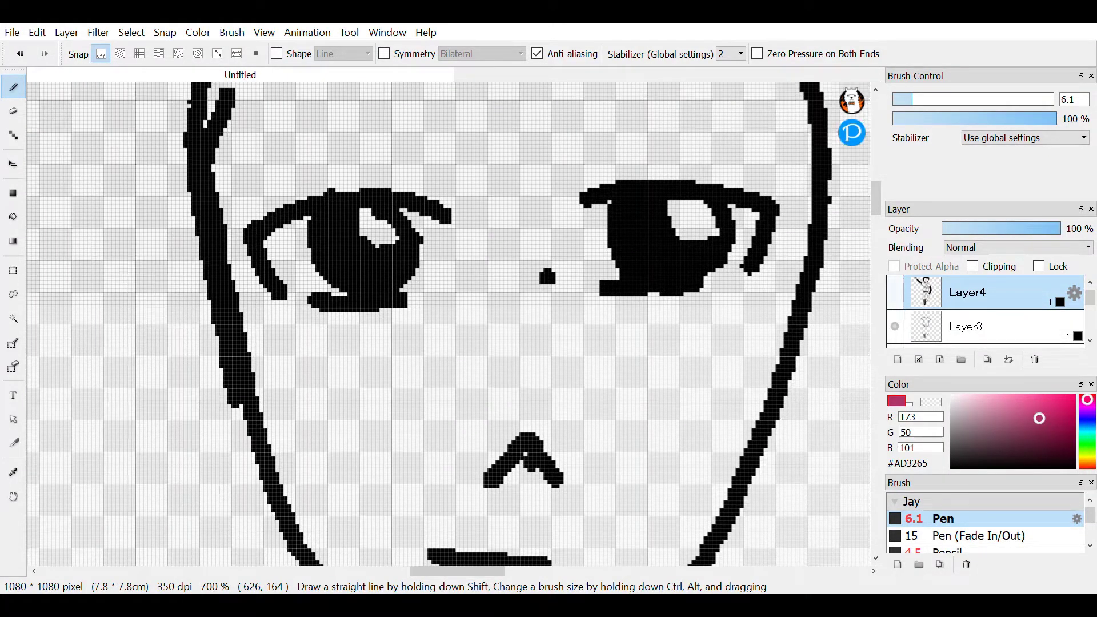
scroll(448, 324, down, 5)
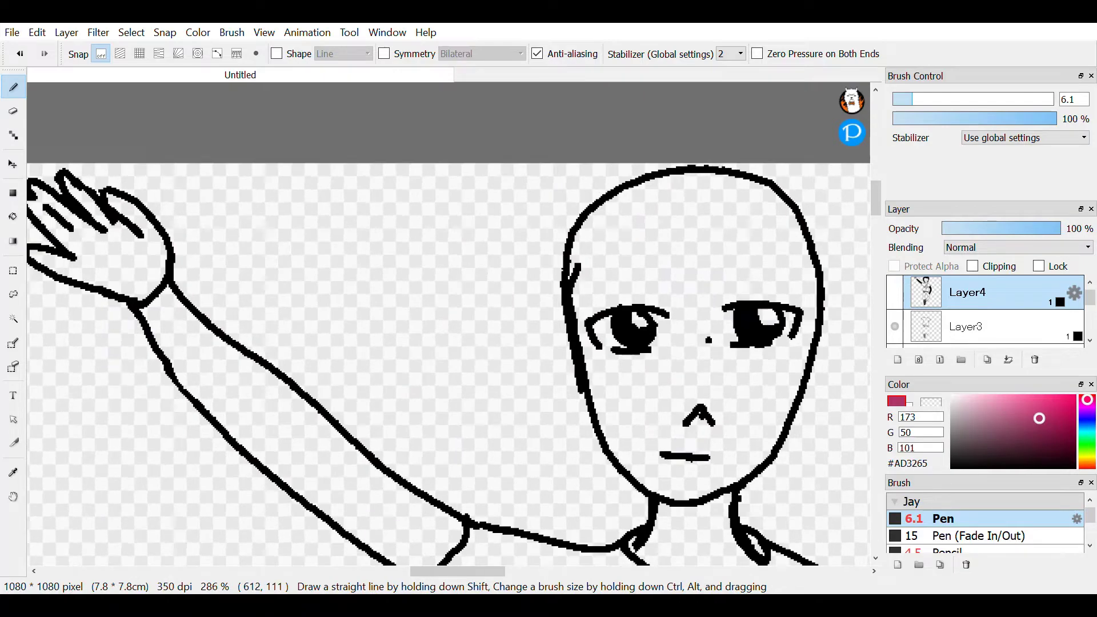
click(895, 292)
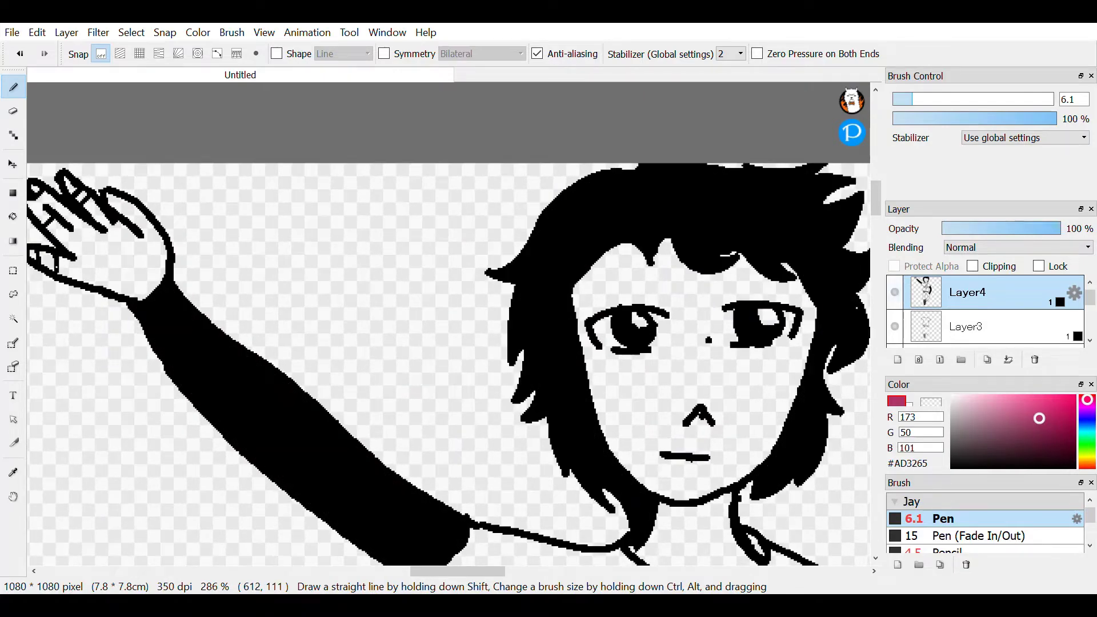
click(895, 292)
scroll(449, 324, down, 4)
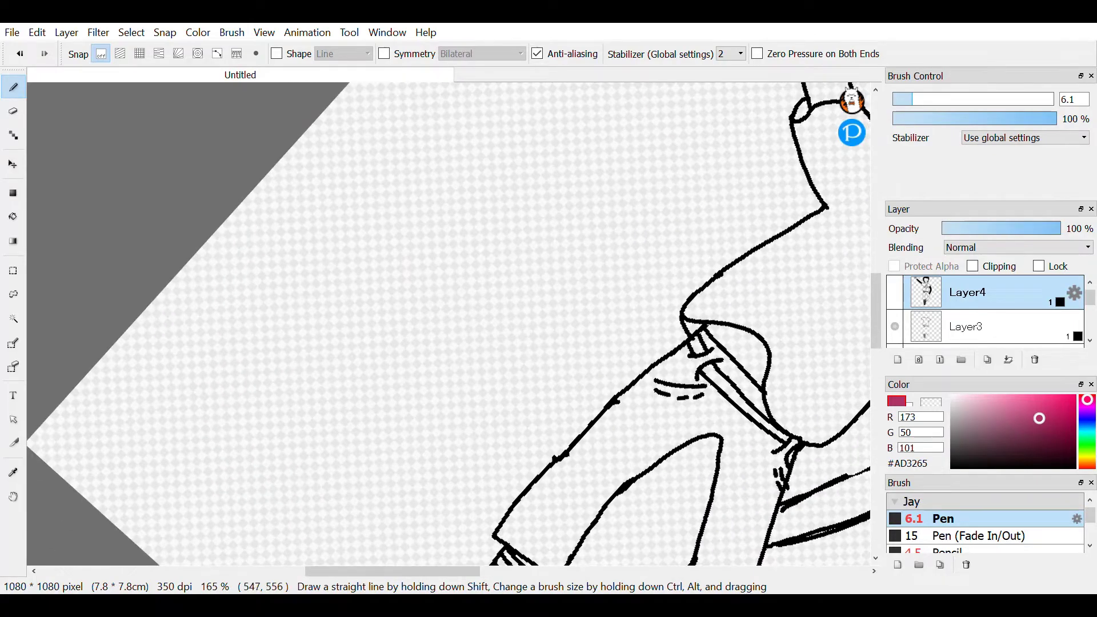
scroll(449, 323, down, 6)
scroll(448, 323, up, 2)
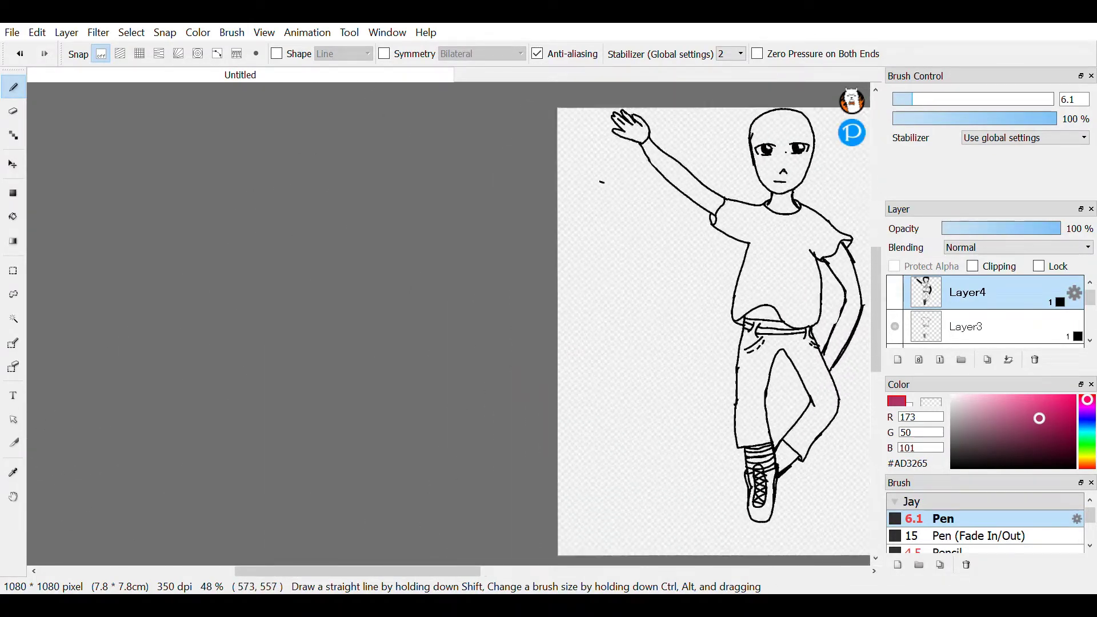
scroll(449, 325, up, 4)
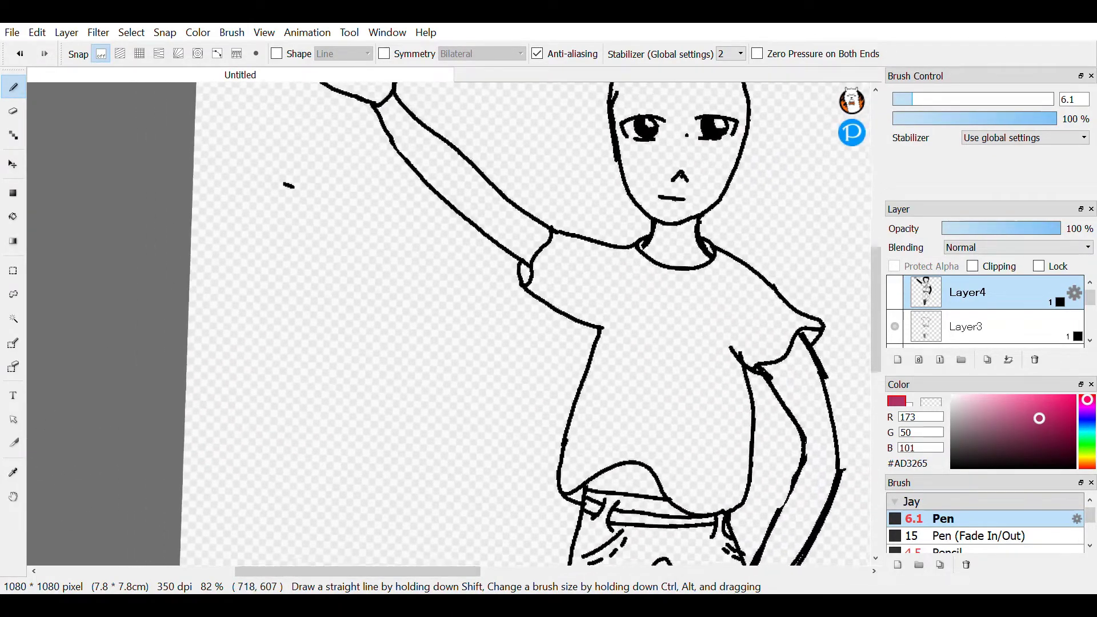
scroll(448, 324, down, 2)
click(895, 293)
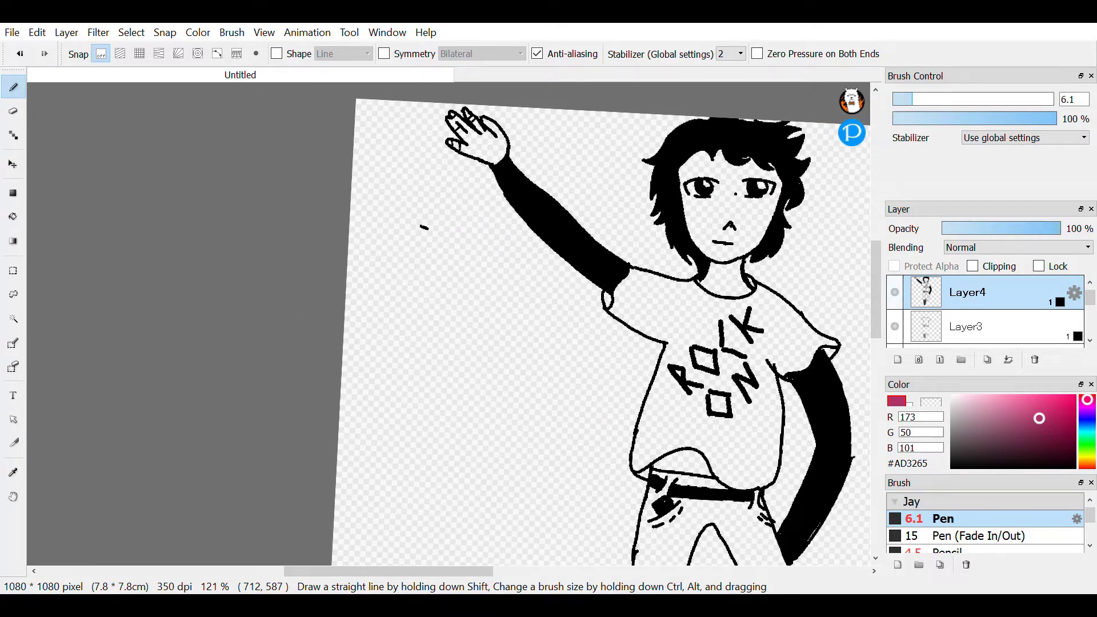
Step: Hide Layer2 and Layer4 to leave only the clothing line art on Layer3 showing
click(986, 327)
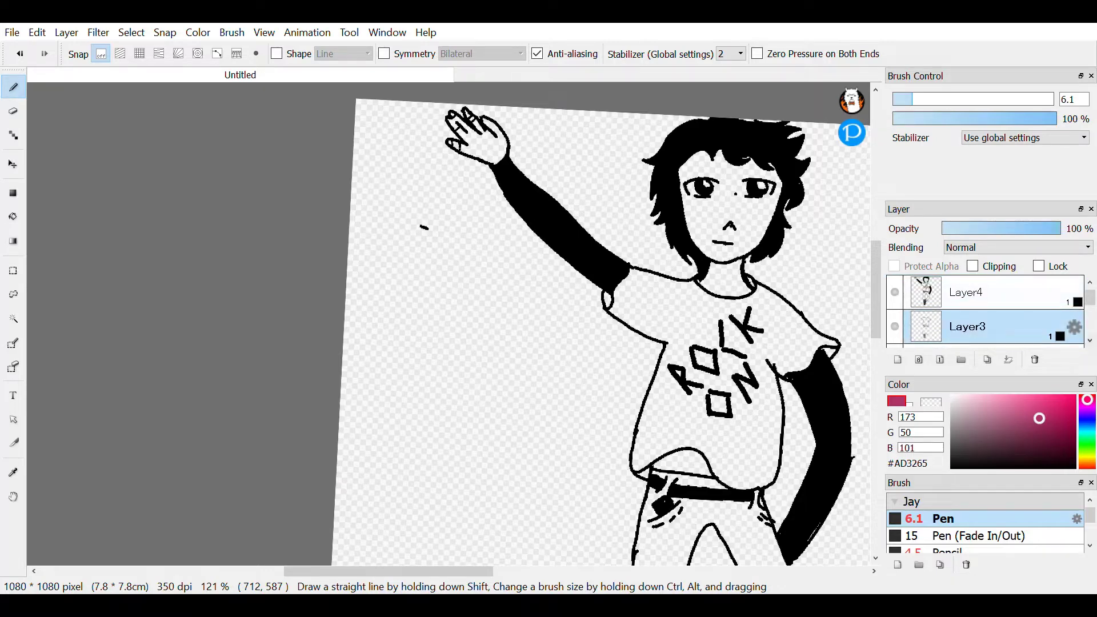
scroll(986, 311, down, 3)
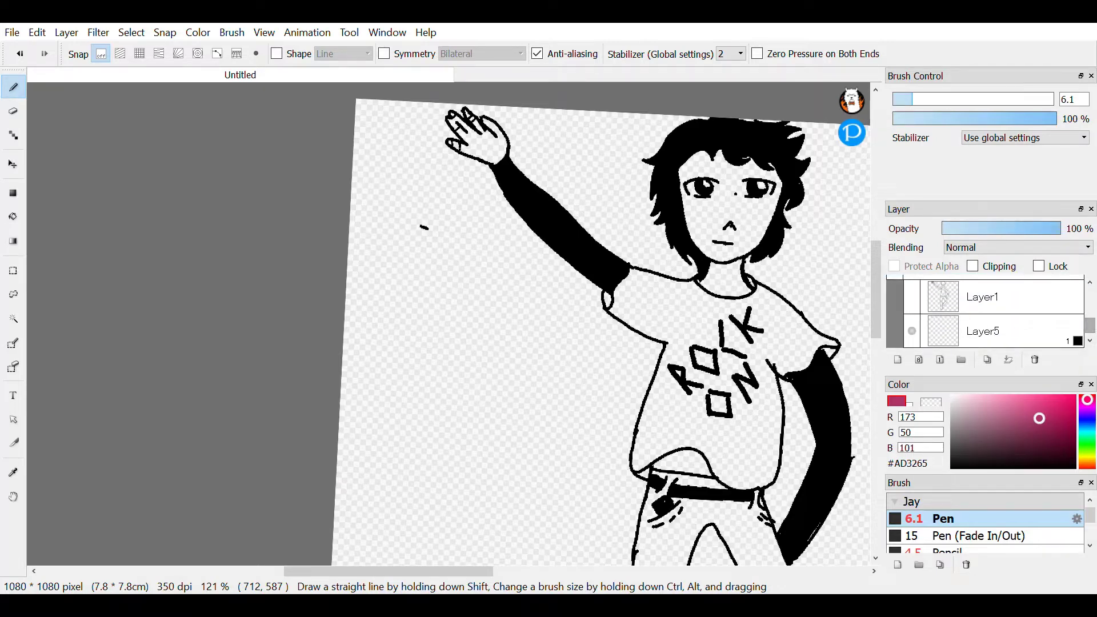
scroll(986, 311, up, 4)
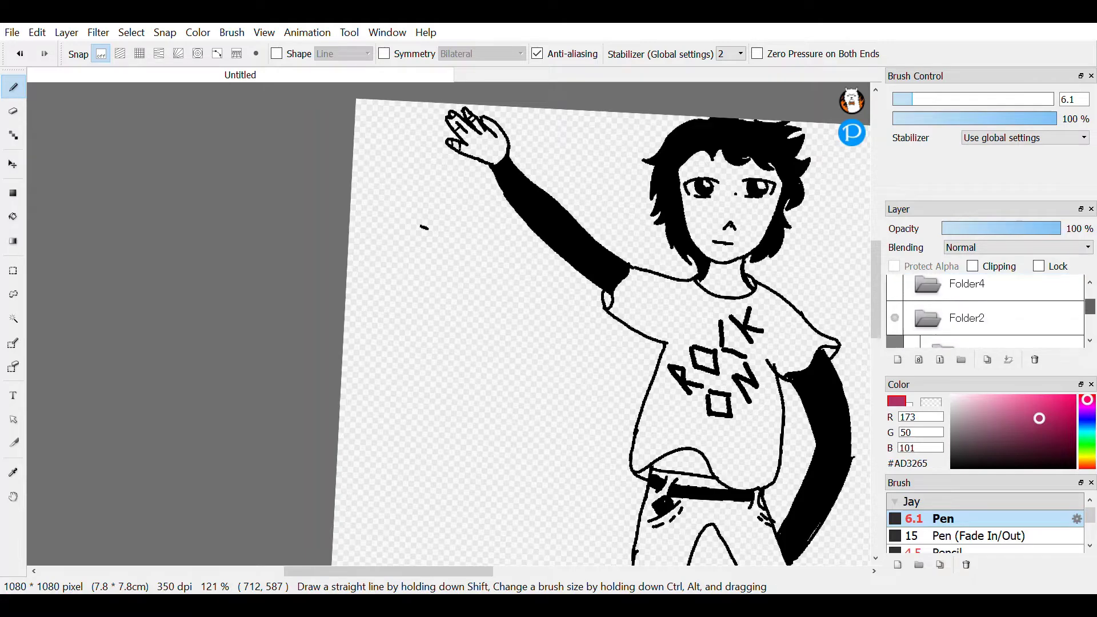
scroll(986, 311, down, 3)
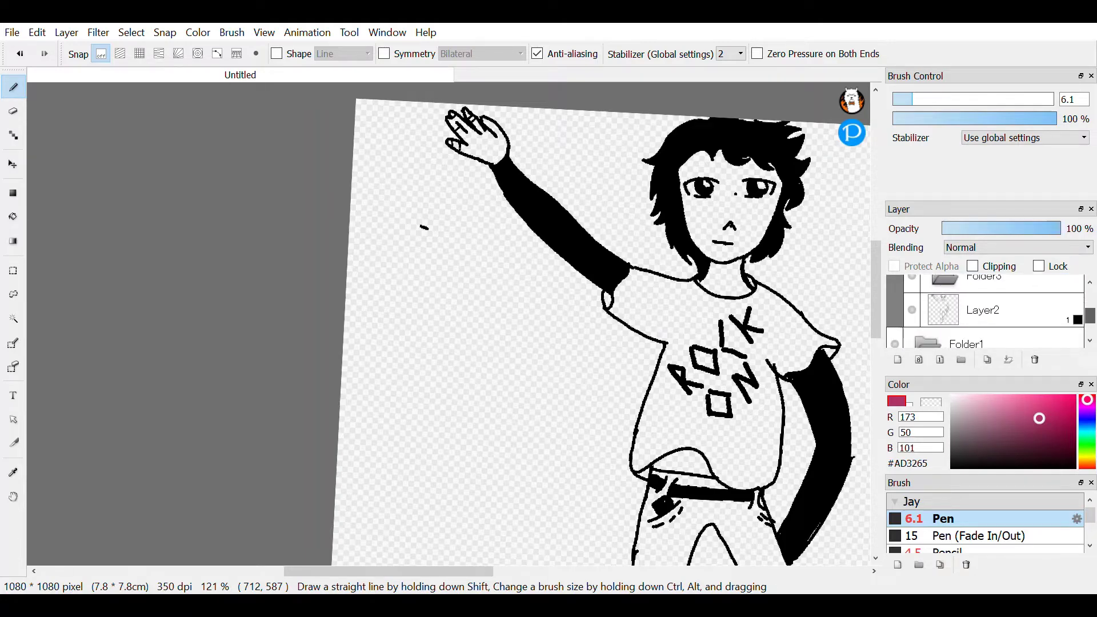
click(912, 300)
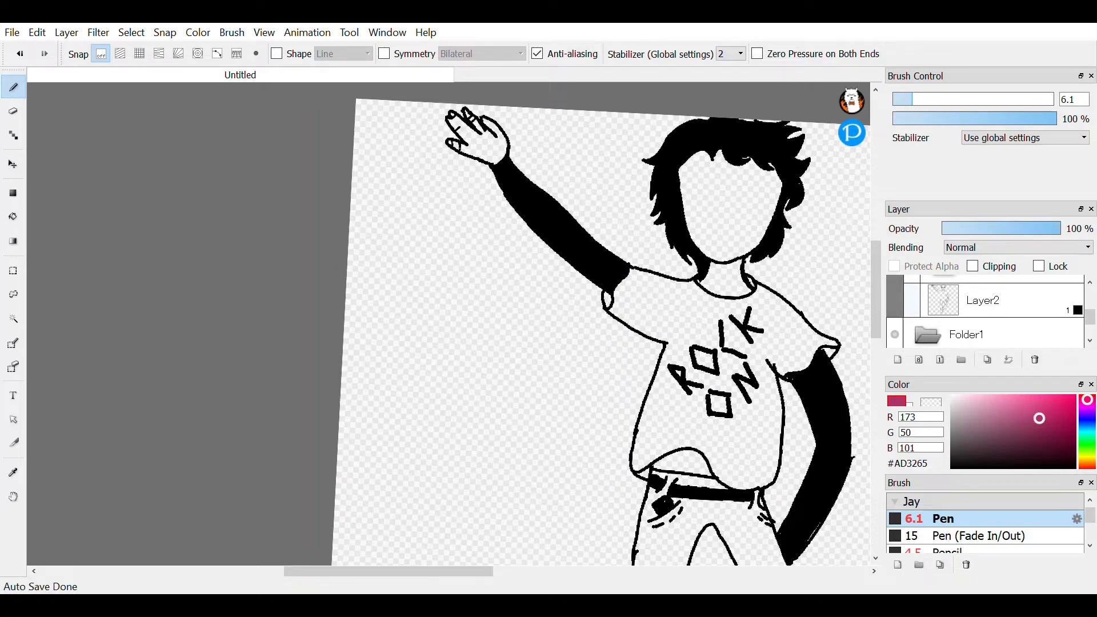
scroll(986, 312, up, 3)
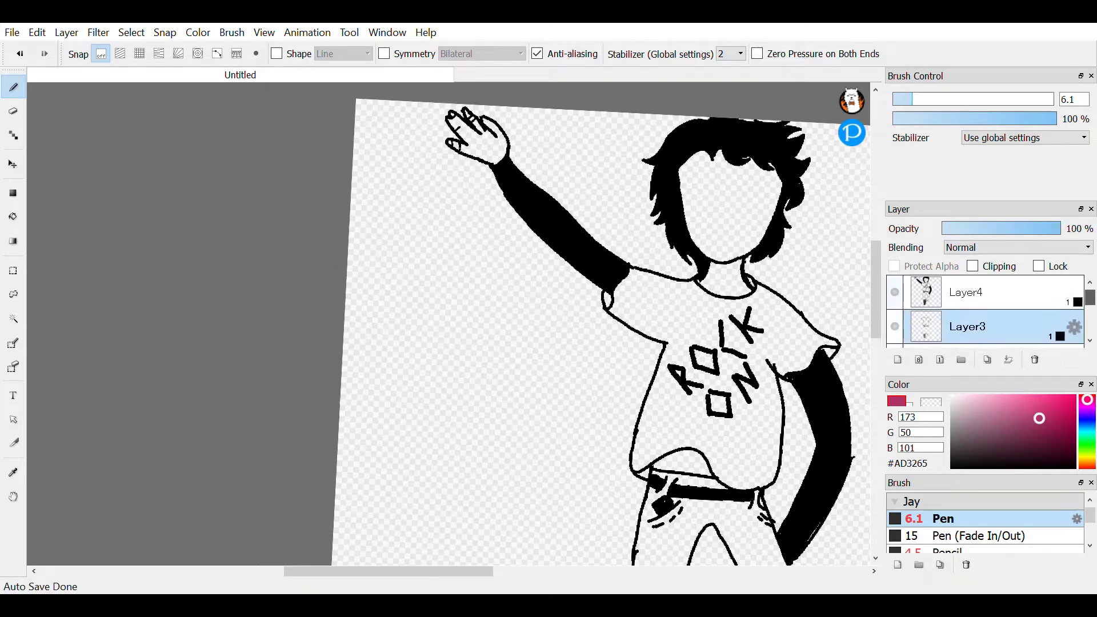
click(967, 293)
click(895, 292)
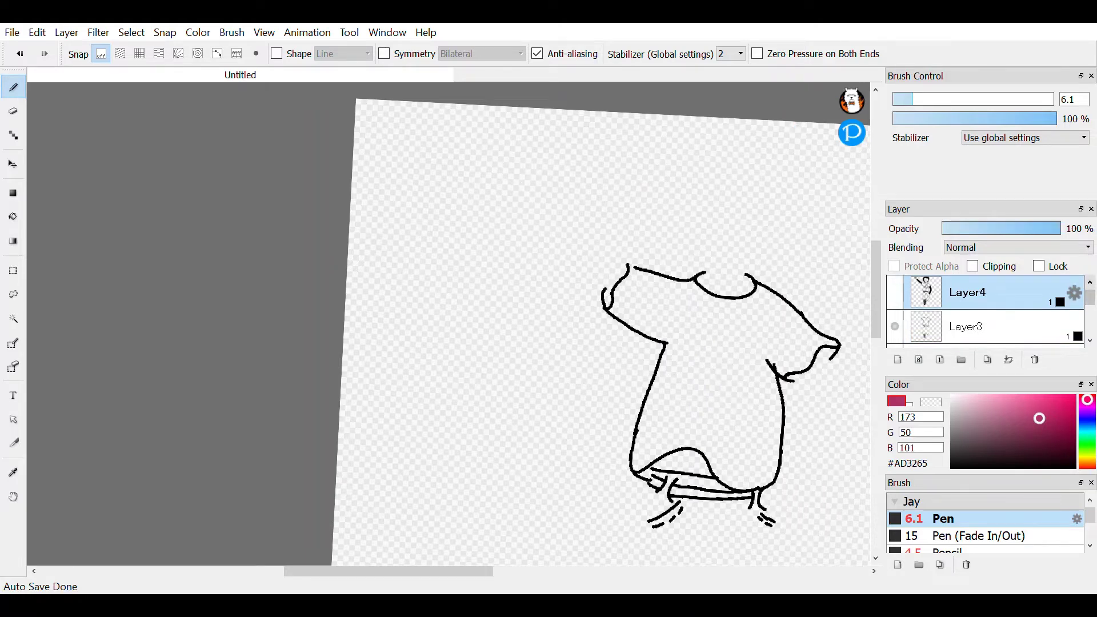
Step: Examine the laced shoe and the ankle folds above it up close
mouse_move(714, 477)
mouse_down()
mouse_move(721, 423)
mouse_move(674, 263)
mouse_move(657, 257)
mouse_move(662, 151)
mouse_up()
scroll(714, 286, down, 3)
scroll(714, 320, up, 5)
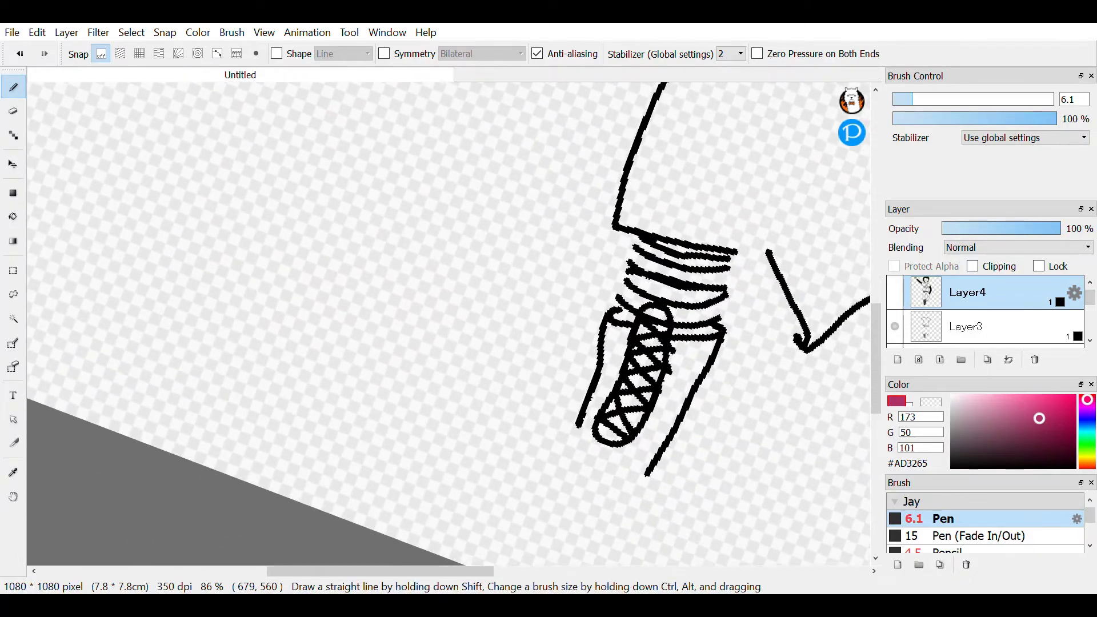
scroll(451, 323, up, 3)
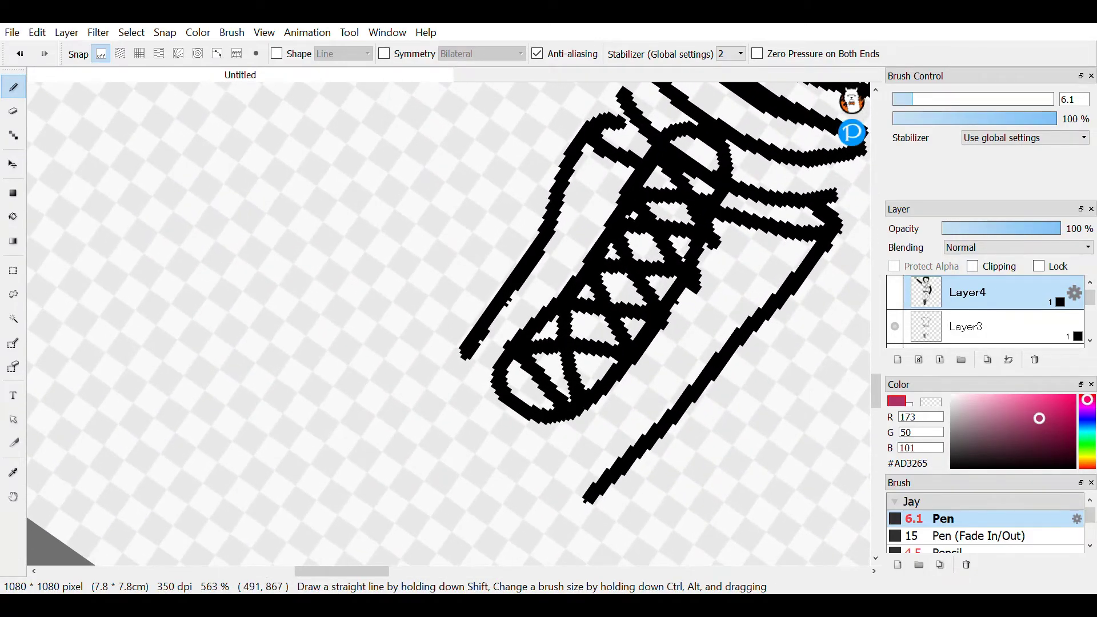
scroll(451, 323, down, 3)
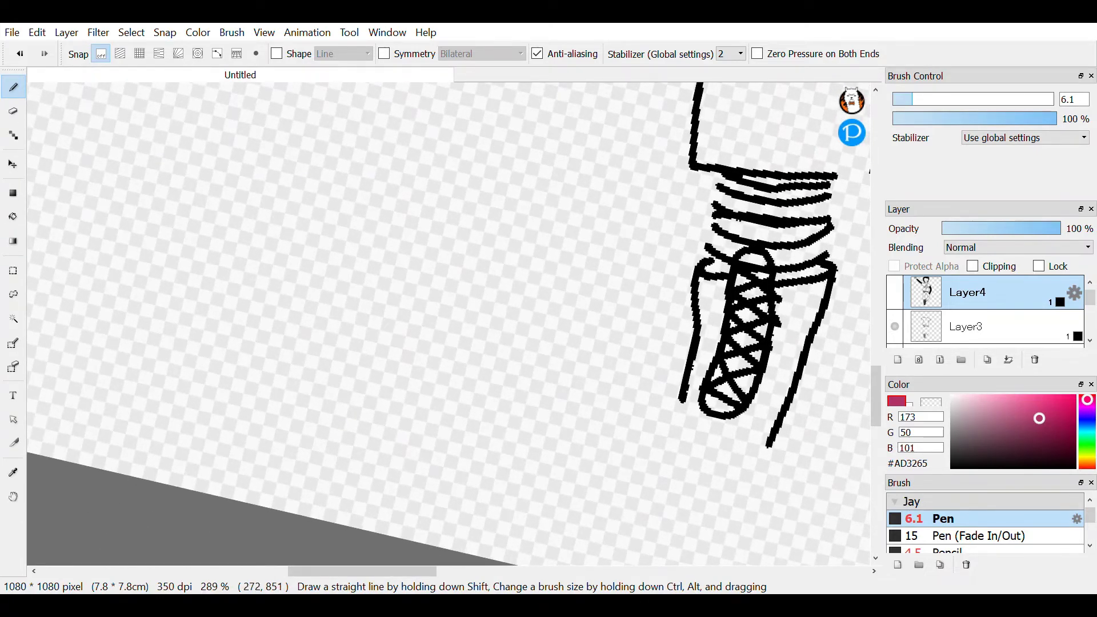
Step: Switch to the Dot tool and inspect the pixels of the shoe's lacing and outline
click(13, 135)
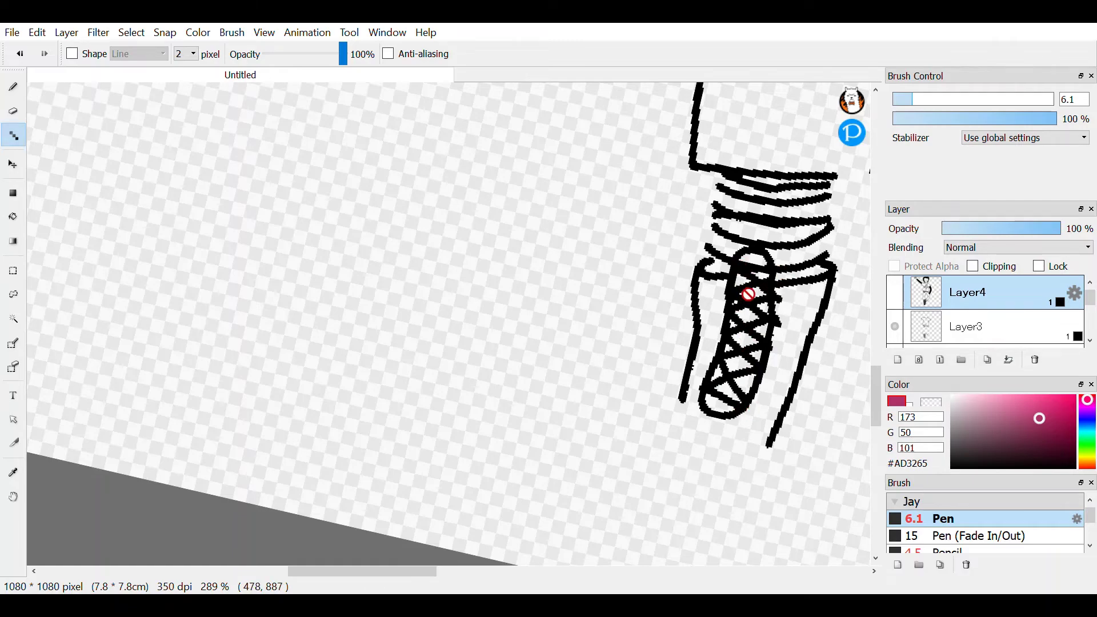
scroll(769, 333, up, 3)
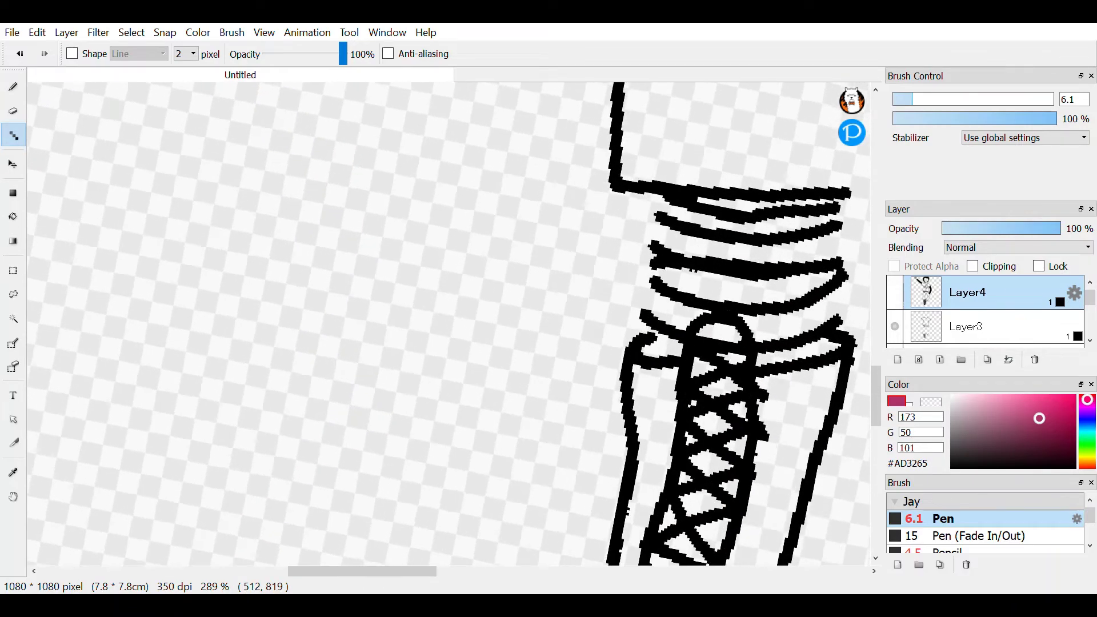
scroll(448, 326, down, 4)
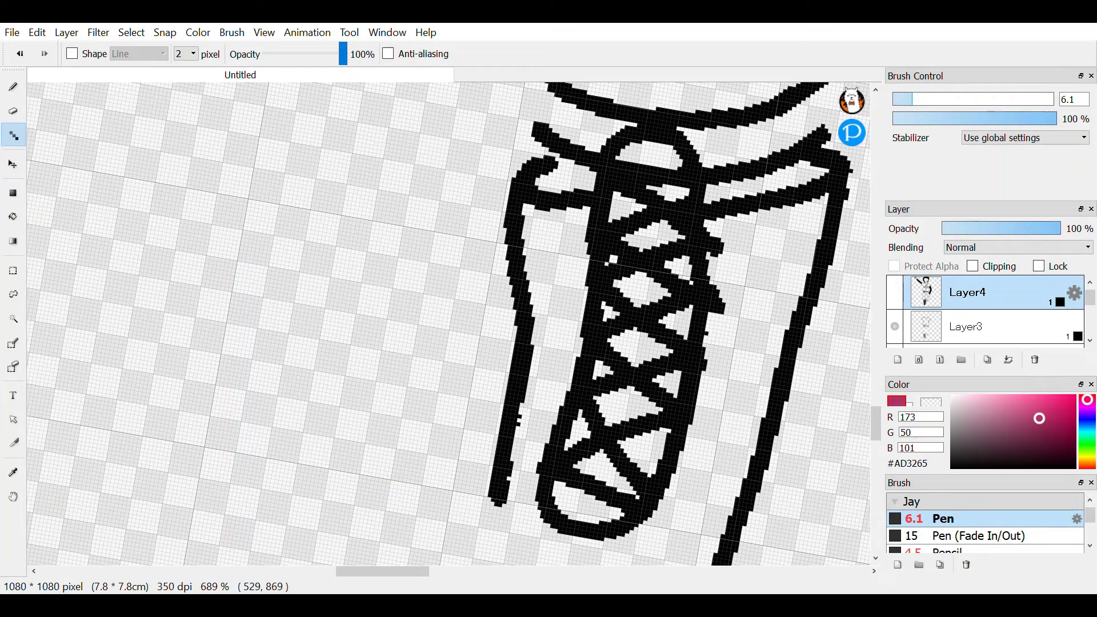
scroll(448, 324, down, 3)
scroll(448, 324, up, 6)
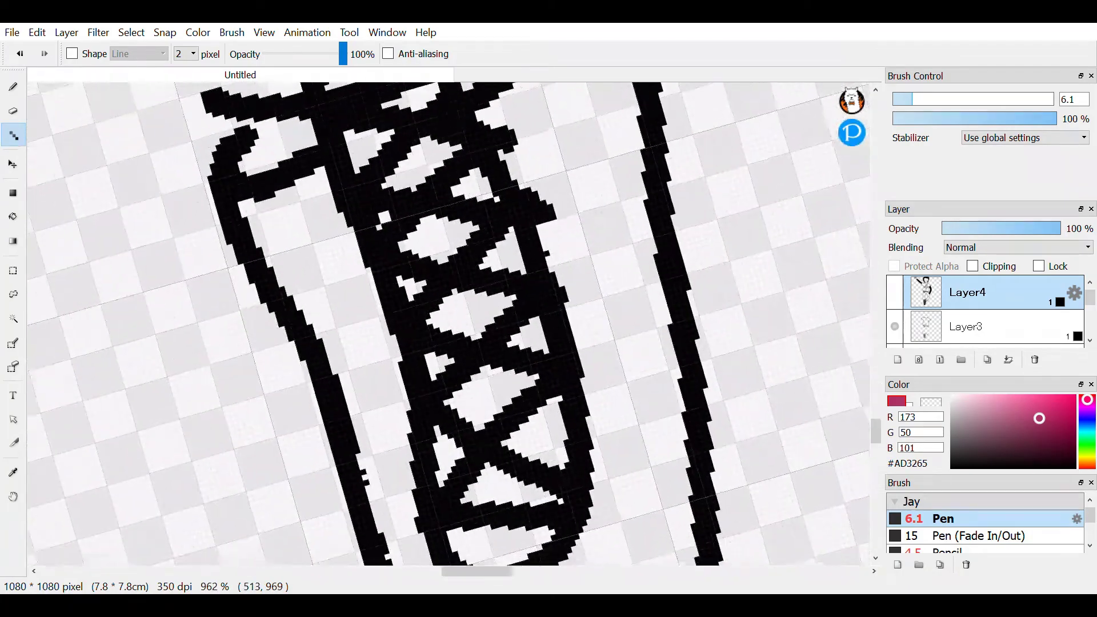
scroll(449, 324, down, 3)
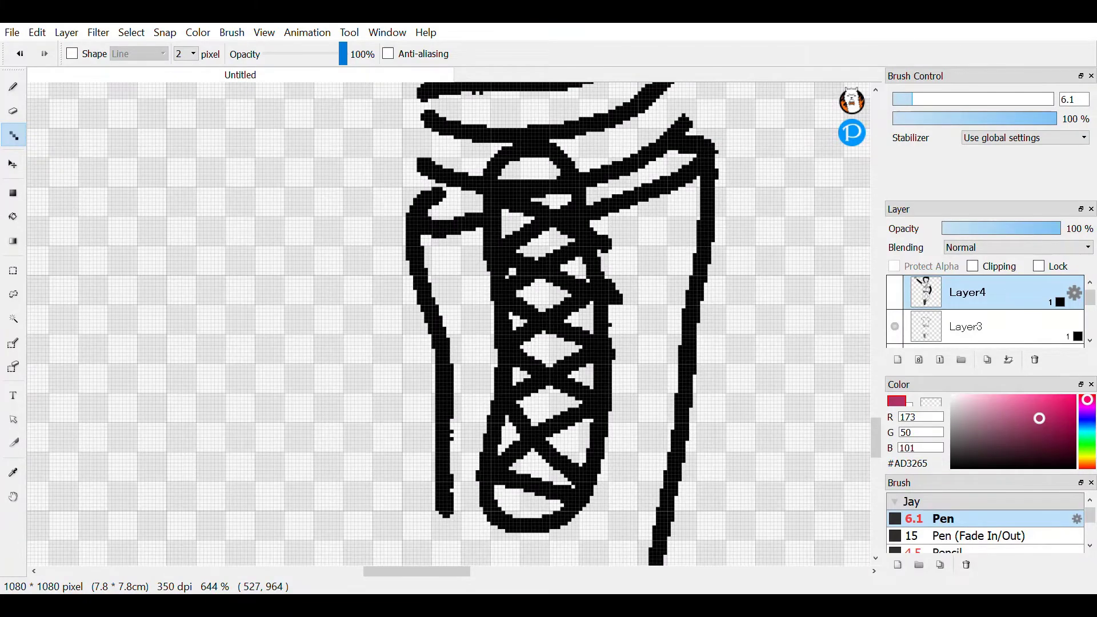
scroll(449, 325, down, 2)
scroll(449, 325, down, 2)
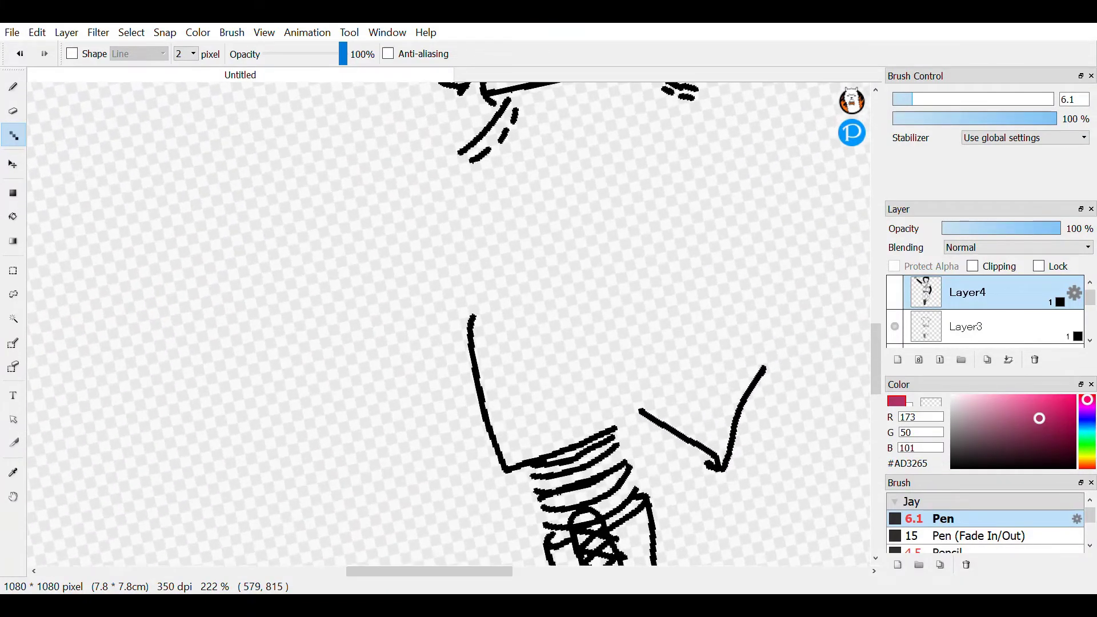
scroll(448, 325, down, 1)
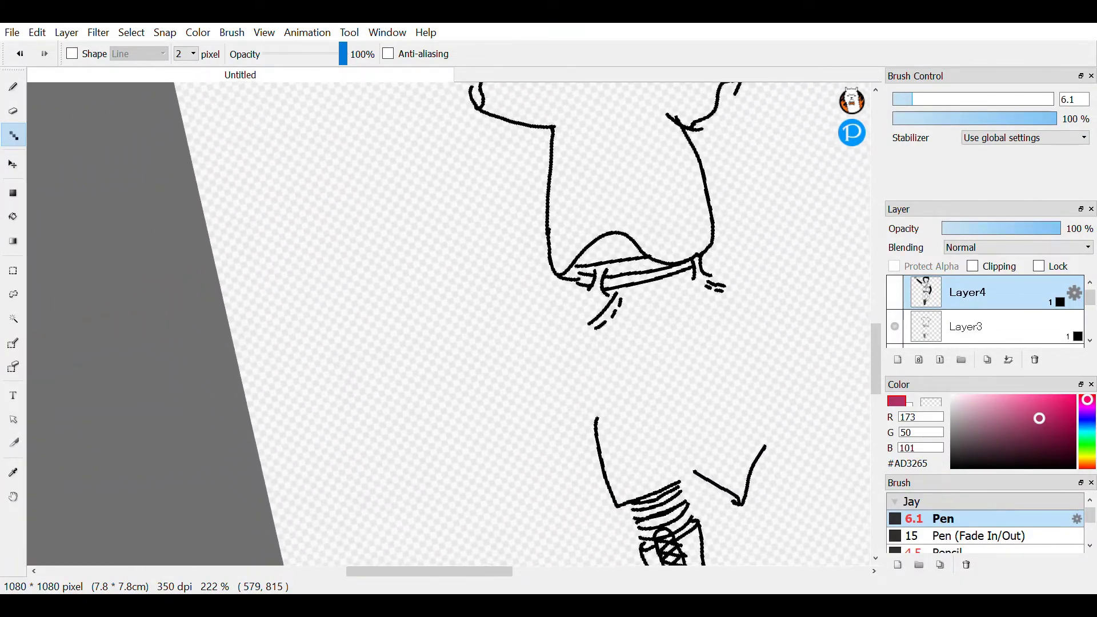
Step: Examine the belt, belt loop and shirt hem lines at pixel level for stray pixels and gaps
scroll(554, 354, up, 2)
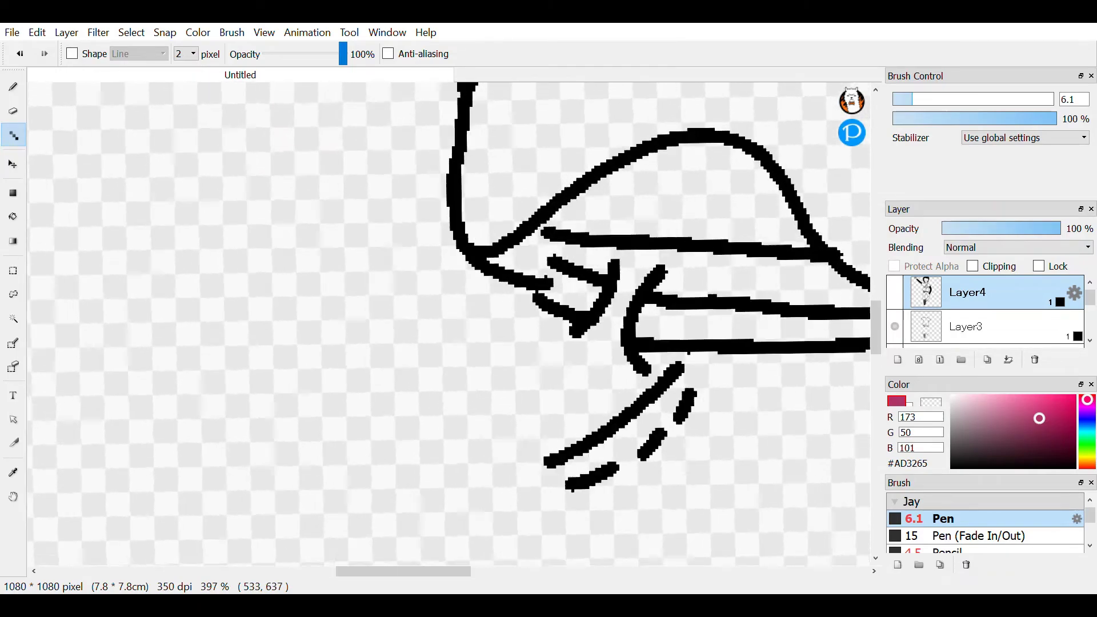
scroll(449, 324, up, 2)
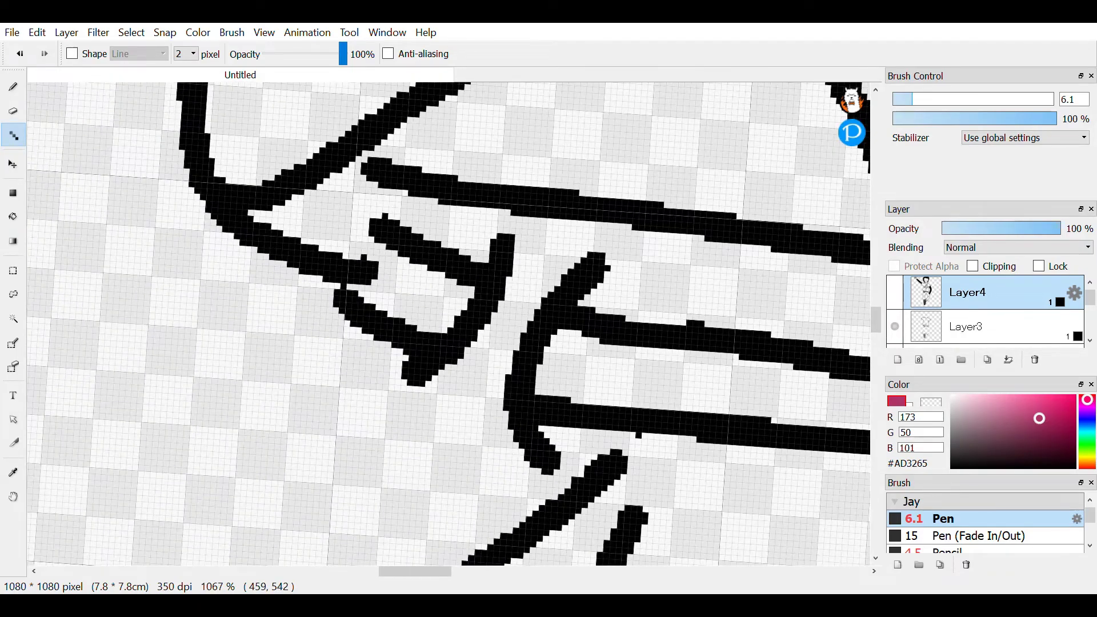
scroll(449, 324, right, 5)
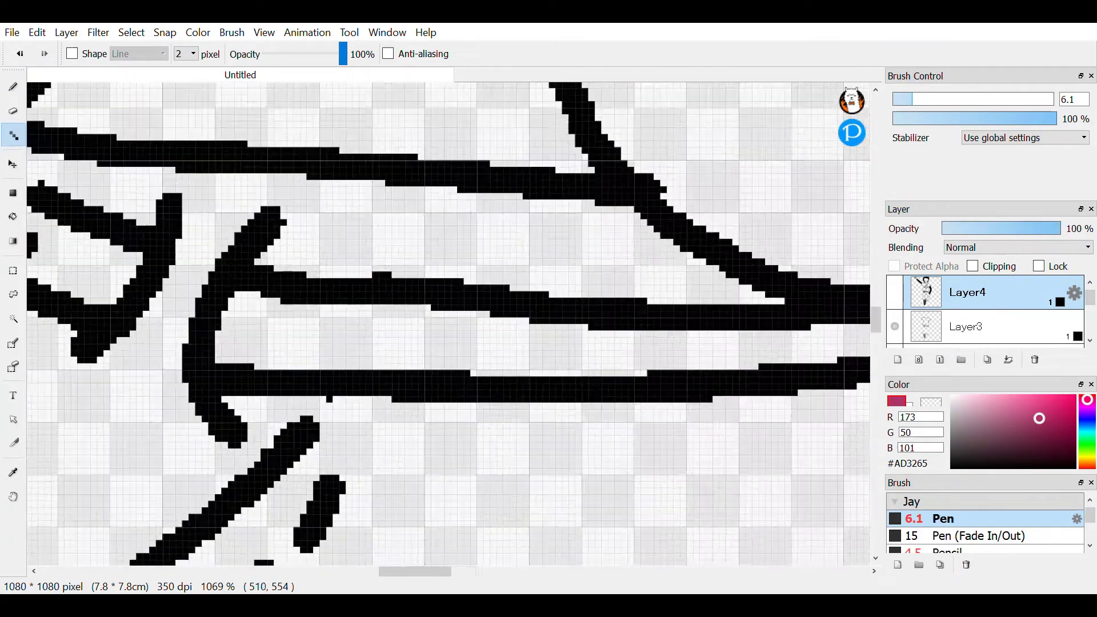
scroll(449, 324, up, 2)
scroll(449, 324, left, 5)
scroll(448, 324, down, 1)
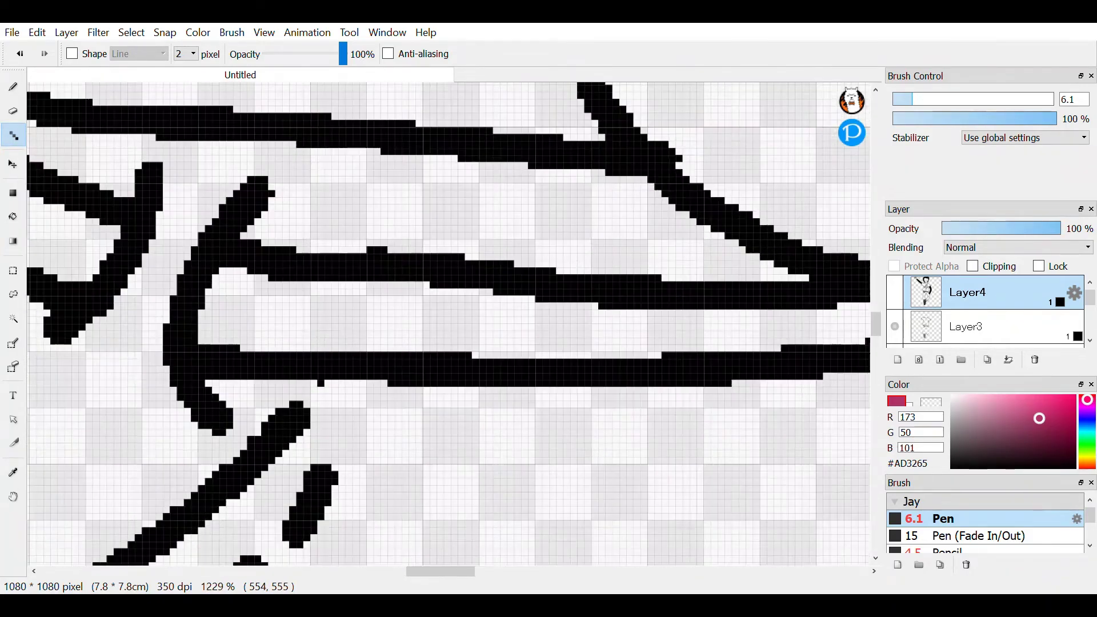
scroll(449, 325, down, 3)
scroll(448, 324, up, 10)
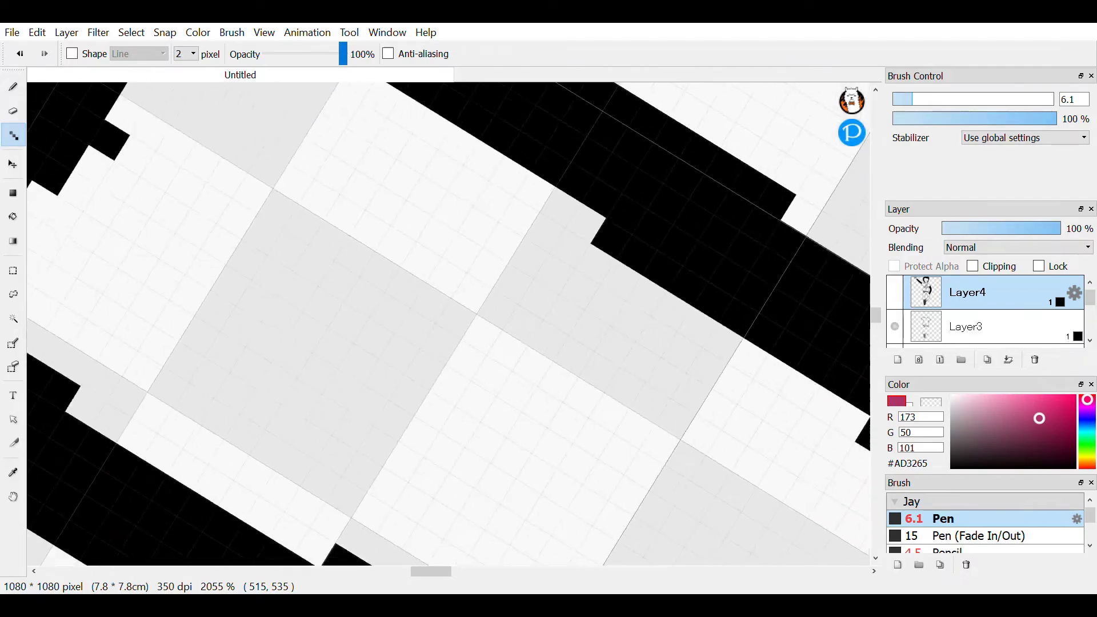
scroll(449, 324, up, 2)
scroll(449, 325, down, 3)
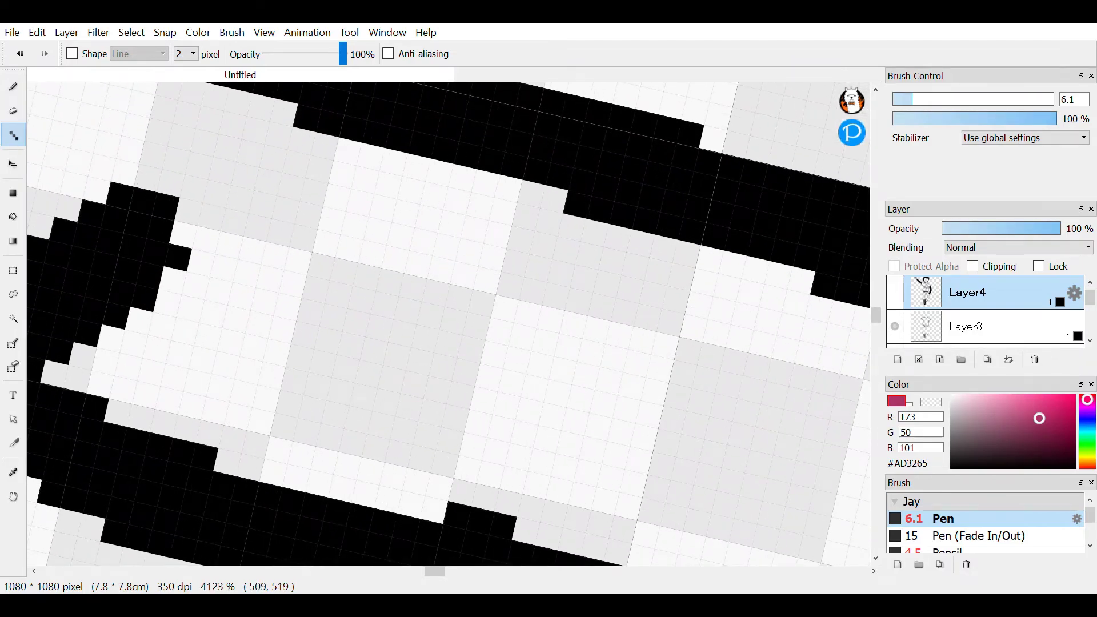
scroll(449, 325, up, 2)
scroll(448, 324, down, 5)
scroll(448, 325, down, 5)
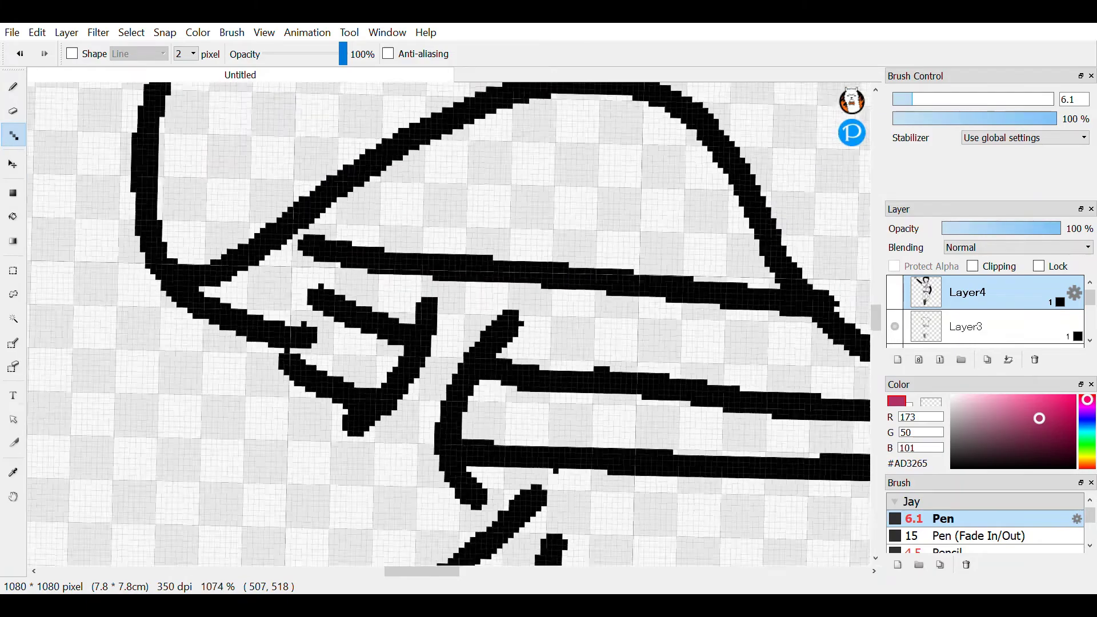